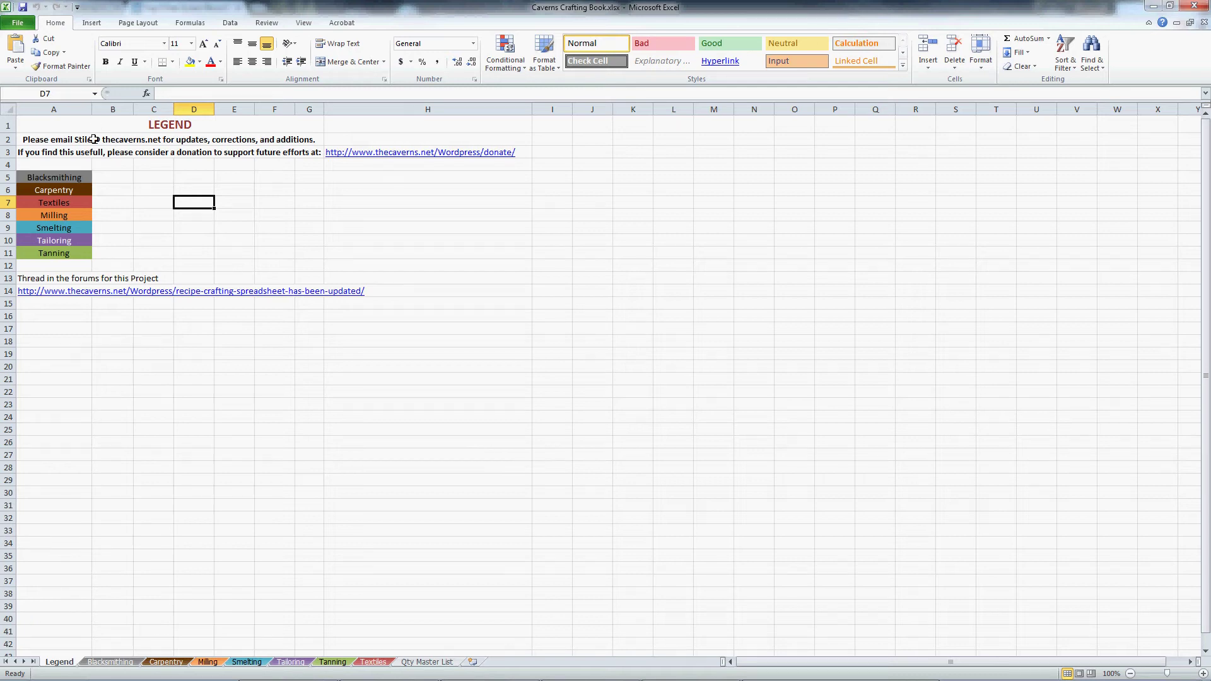
# Look through the legend's craft list and the craft sheets from Blacksmithing to Textiles.
pyautogui.moveTo(58, 179)
pyautogui.mouseDown()
pyautogui.moveTo(63, 255)
pyautogui.moveTo(76, 190)
pyautogui.mouseUp()
pyautogui.press('Right')
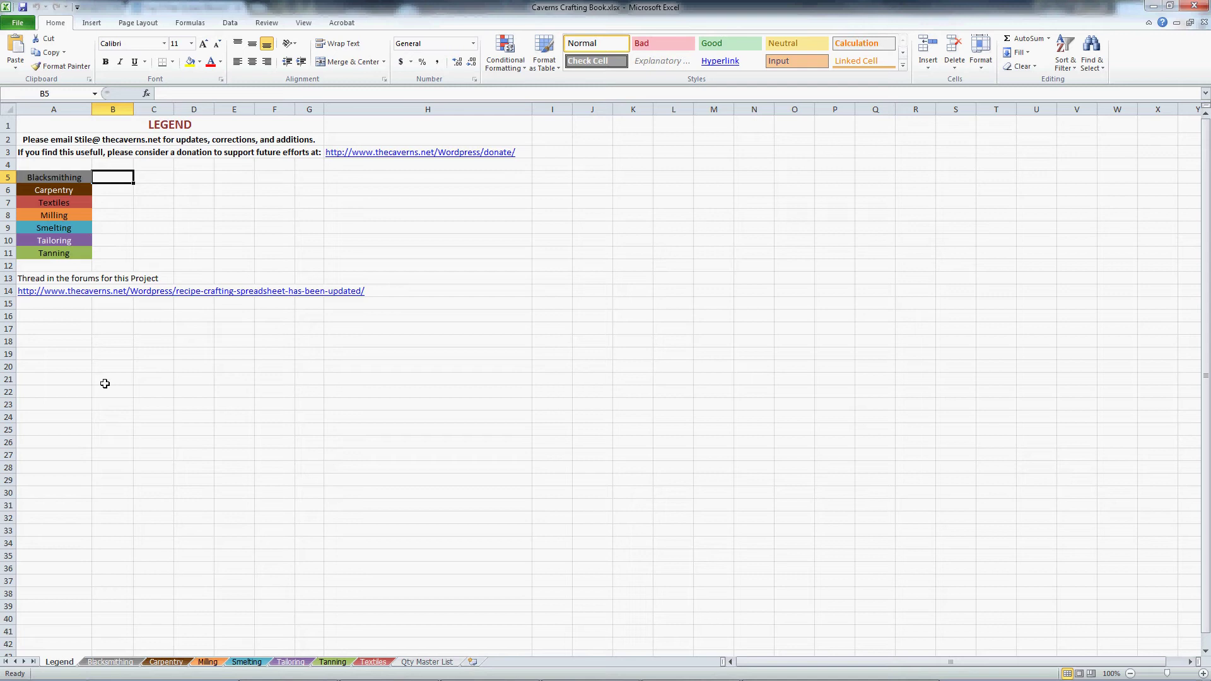
pyautogui.click(122, 665)
pyautogui.click(163, 664)
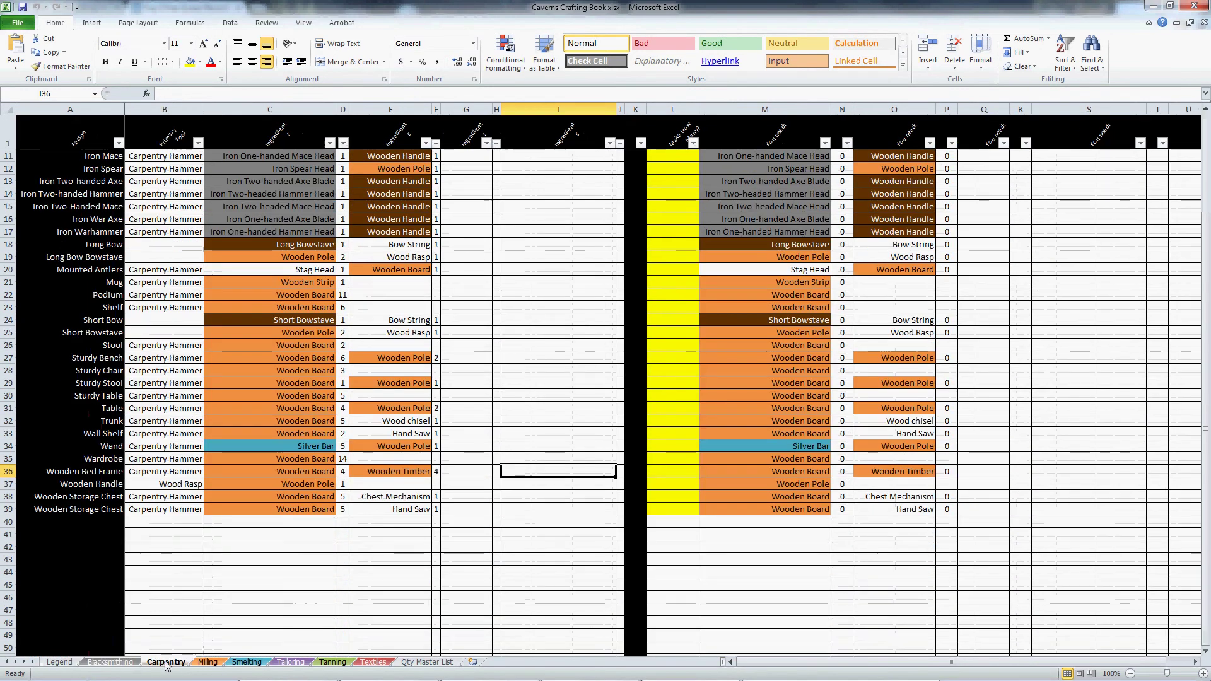
pyautogui.click(200, 663)
pyautogui.click(243, 663)
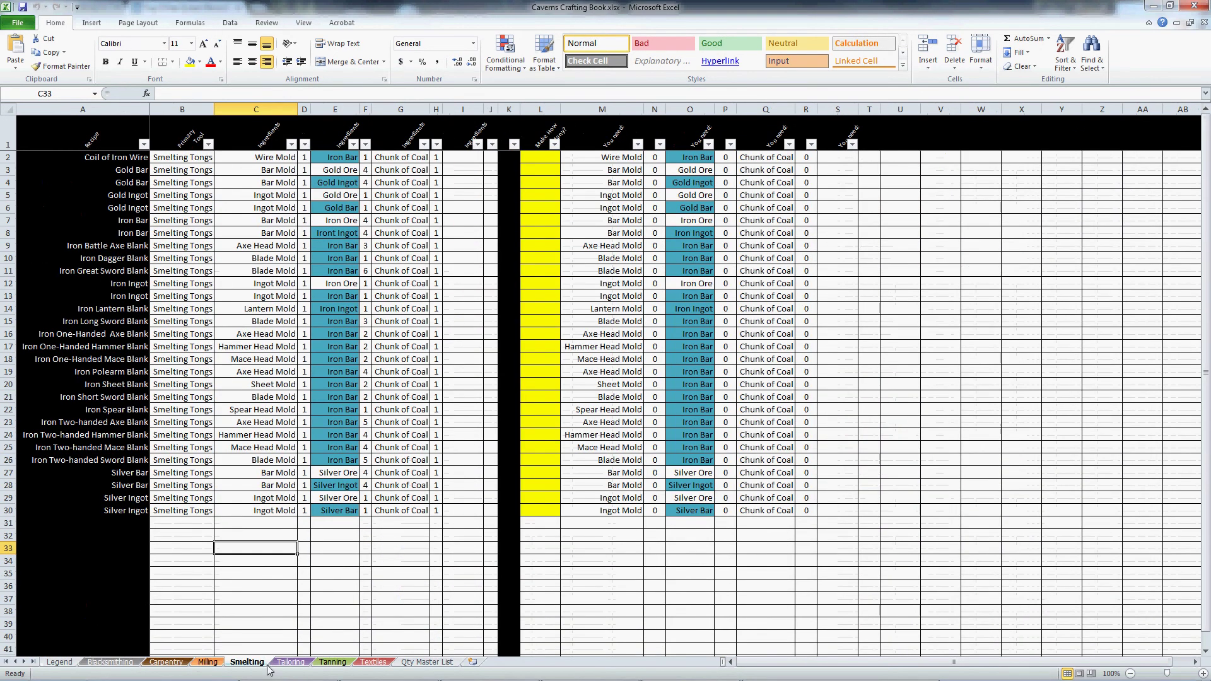
pyautogui.click(289, 664)
pyautogui.click(331, 664)
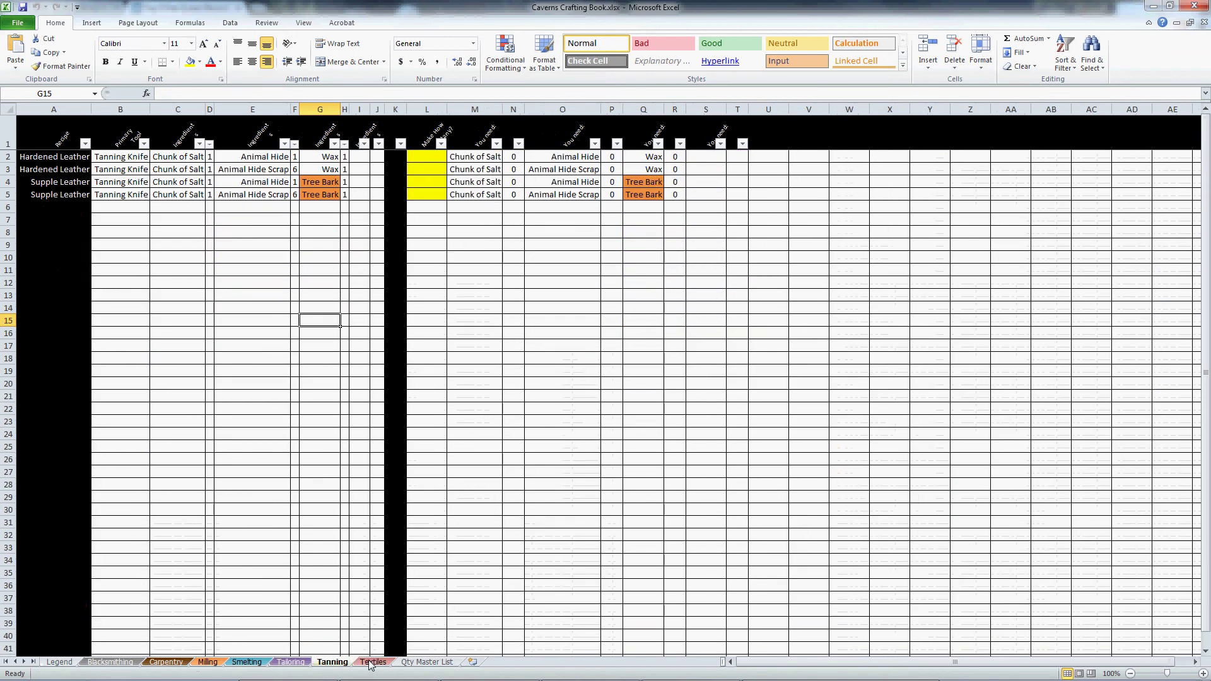
pyautogui.click(372, 664)
pyautogui.click(332, 664)
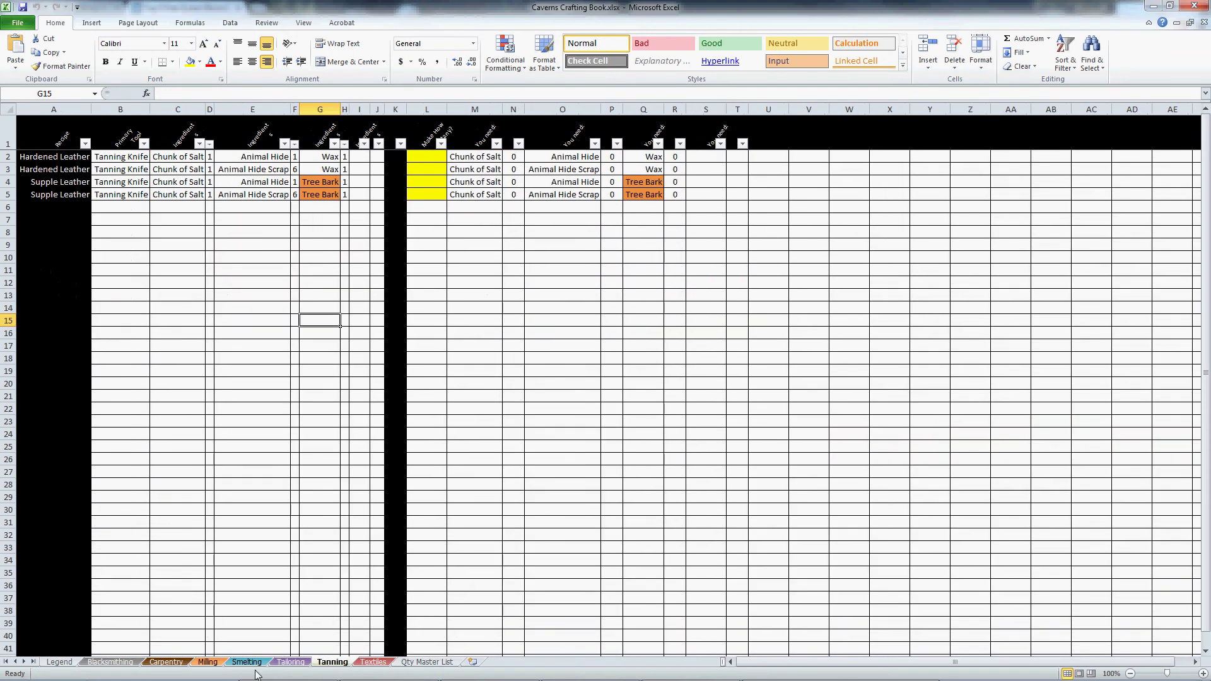
# Examine the Blacksmithing sheet's recipe list and the tool and ingredients listed for Iron Hilt.
pyautogui.click(124, 664)
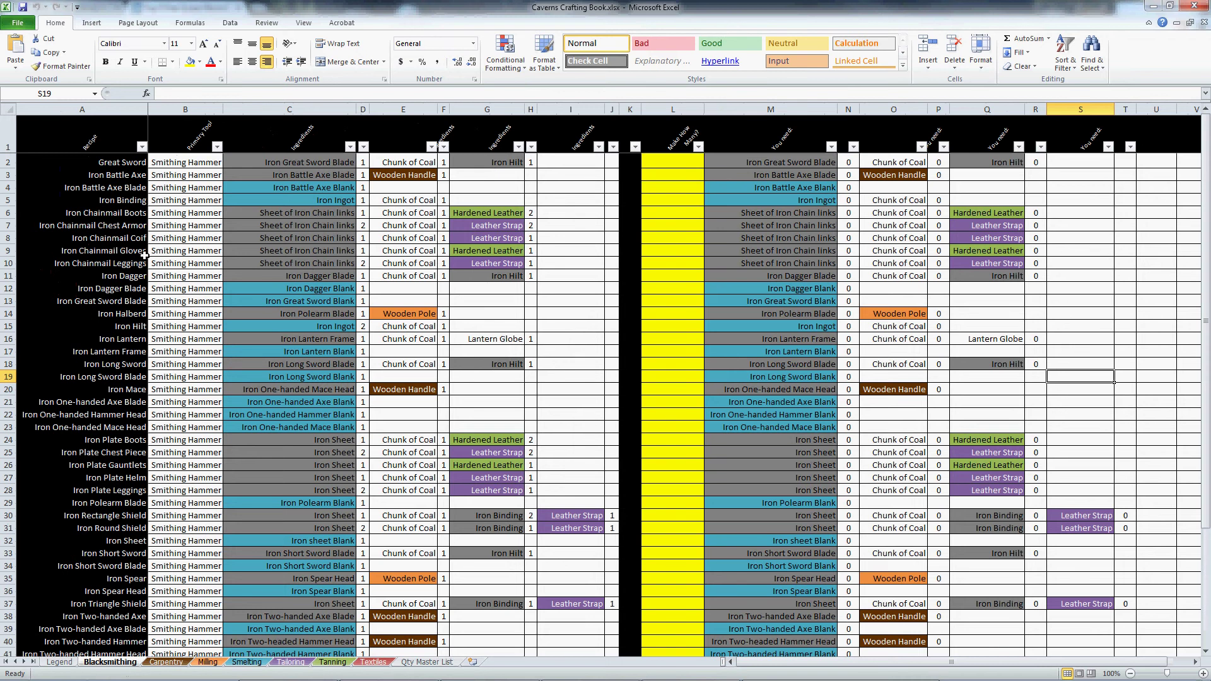
pyautogui.scroll(-6, 144, 212)
pyautogui.scroll(6, 147, 234)
pyautogui.scroll(-6, 147, 234)
pyautogui.scroll(6, 147, 234)
pyautogui.click(138, 327)
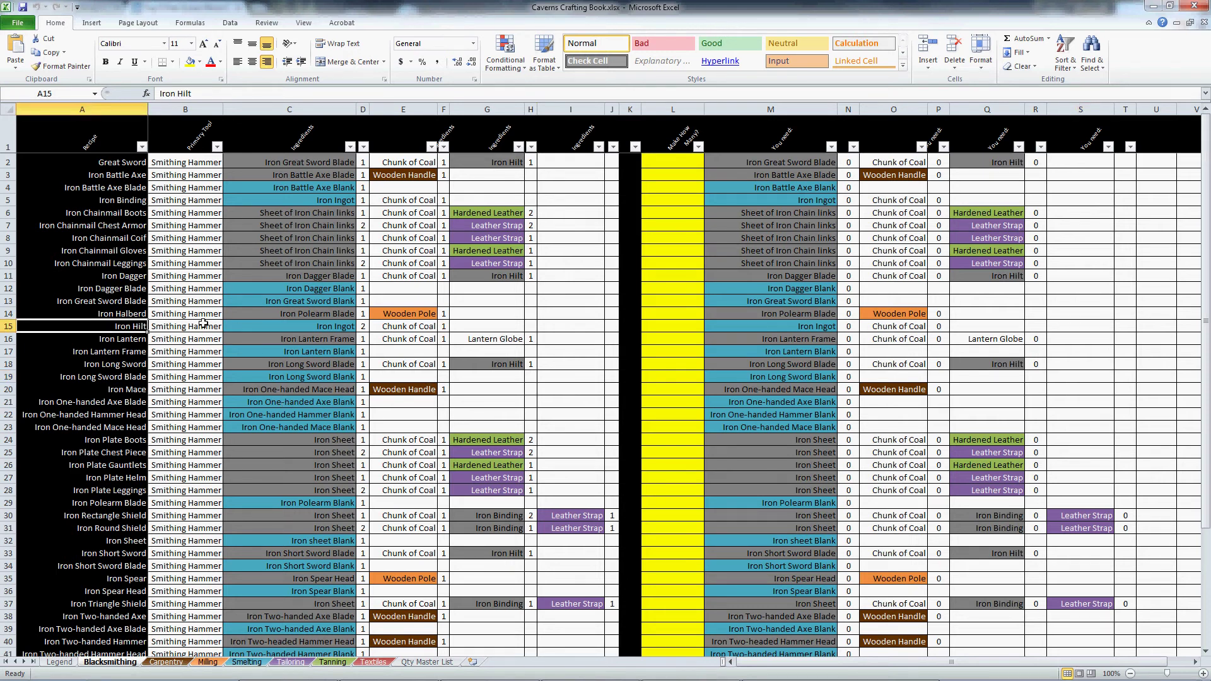
pyautogui.moveTo(202, 324); pyautogui.dragTo(443, 328)
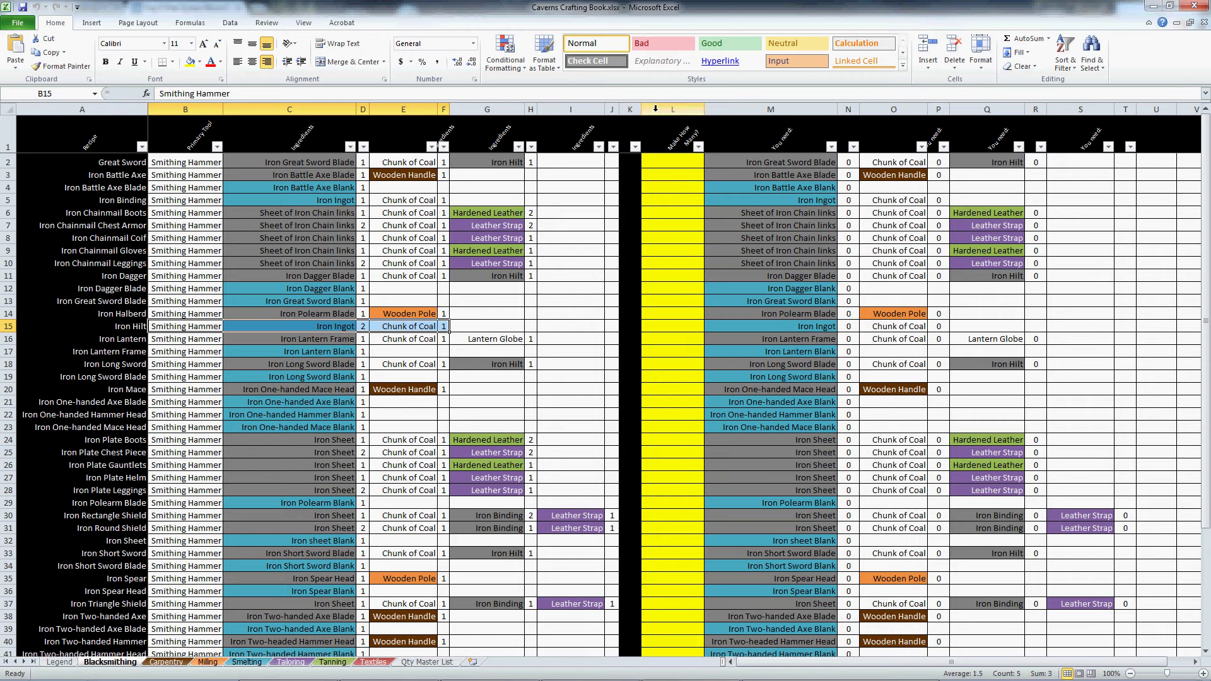
# Hide columns K through T on the Blacksmithing sheet.
pyautogui.moveTo(630, 108); pyautogui.dragTo(1128, 104)
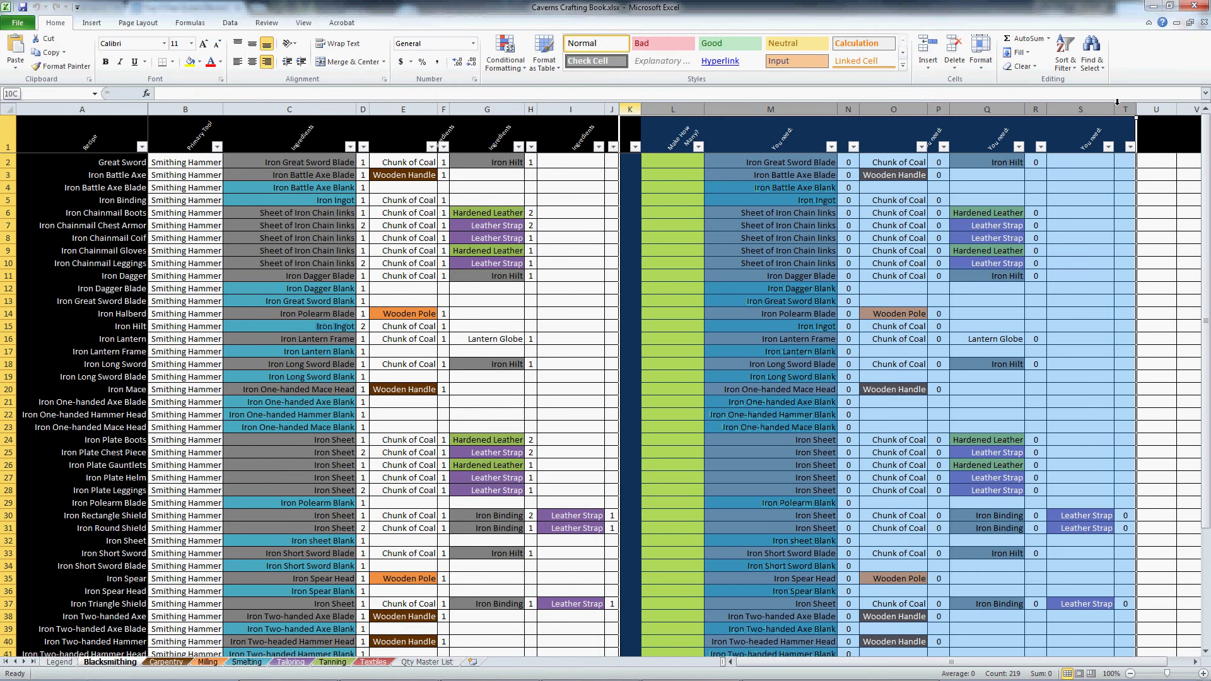
pyautogui.rightClick(1033, 112)
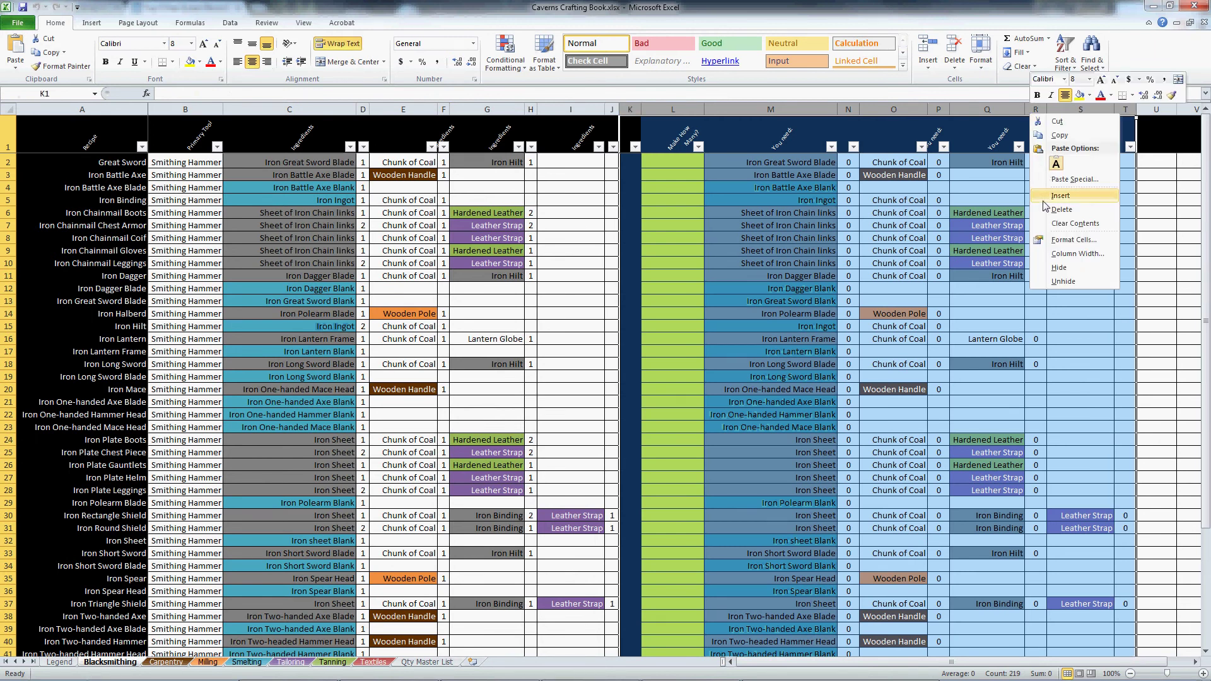
pyautogui.click(1060, 268)
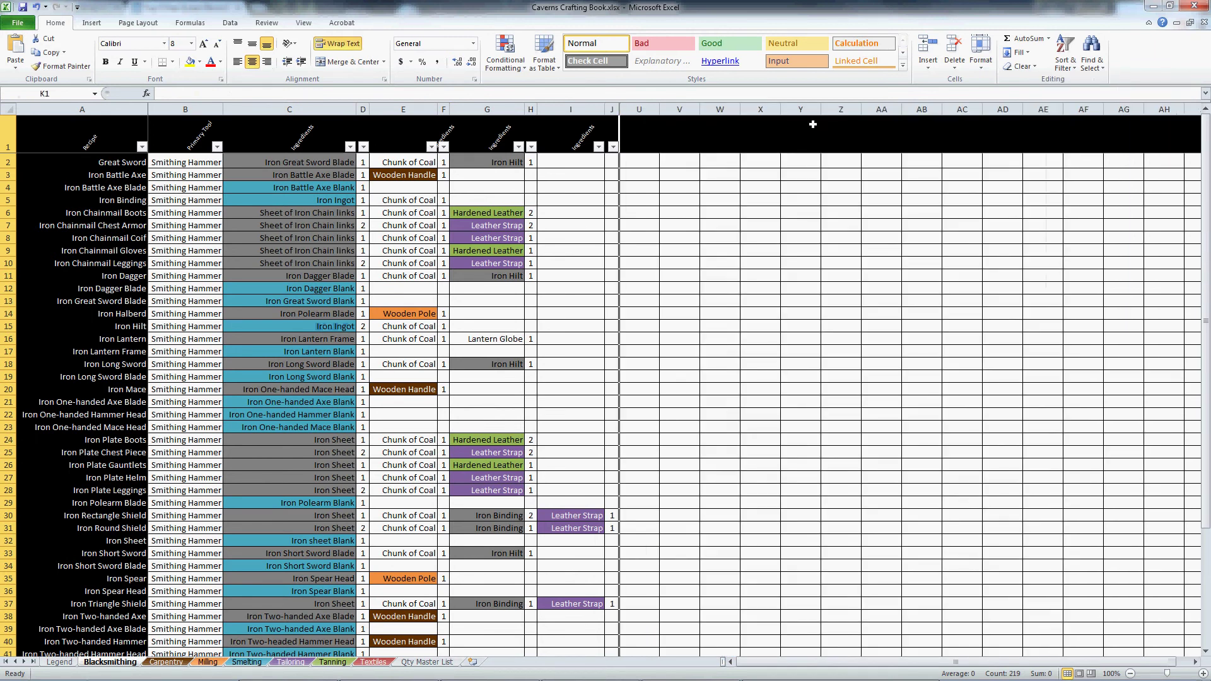
# Unhide the columns between J and U on the Blacksmithing sheet.
pyautogui.moveTo(611, 109); pyautogui.dragTo(642, 107)
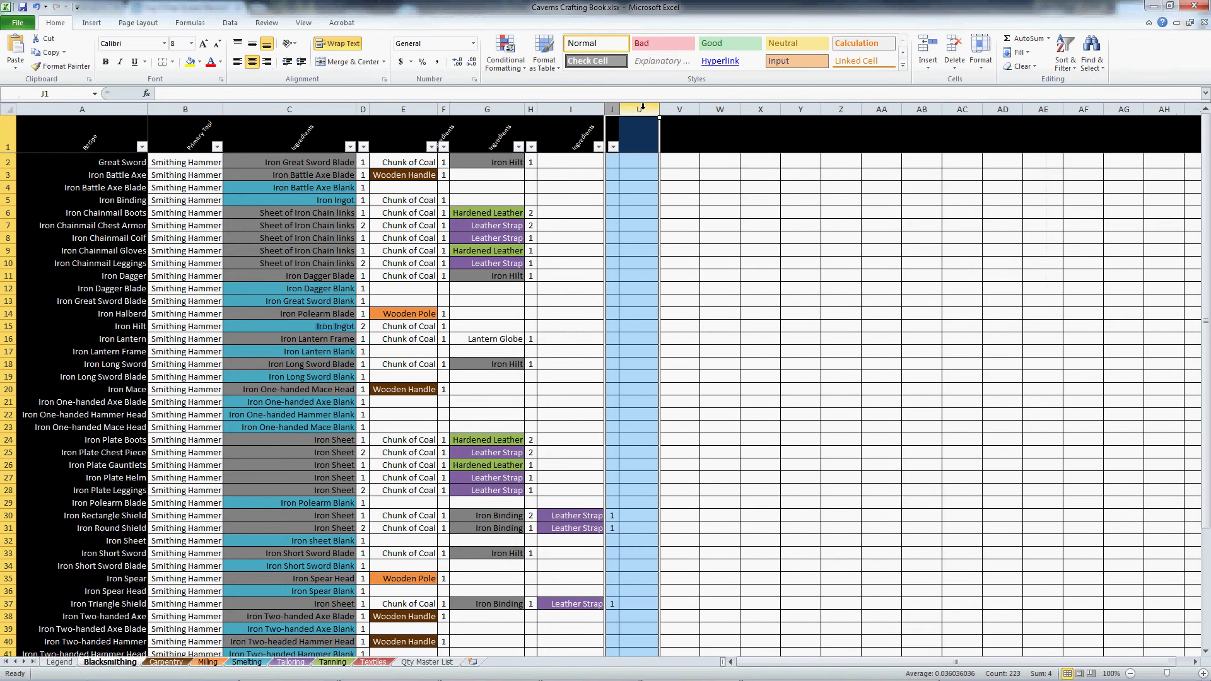
pyautogui.rightClick(641, 107)
pyautogui.click(673, 282)
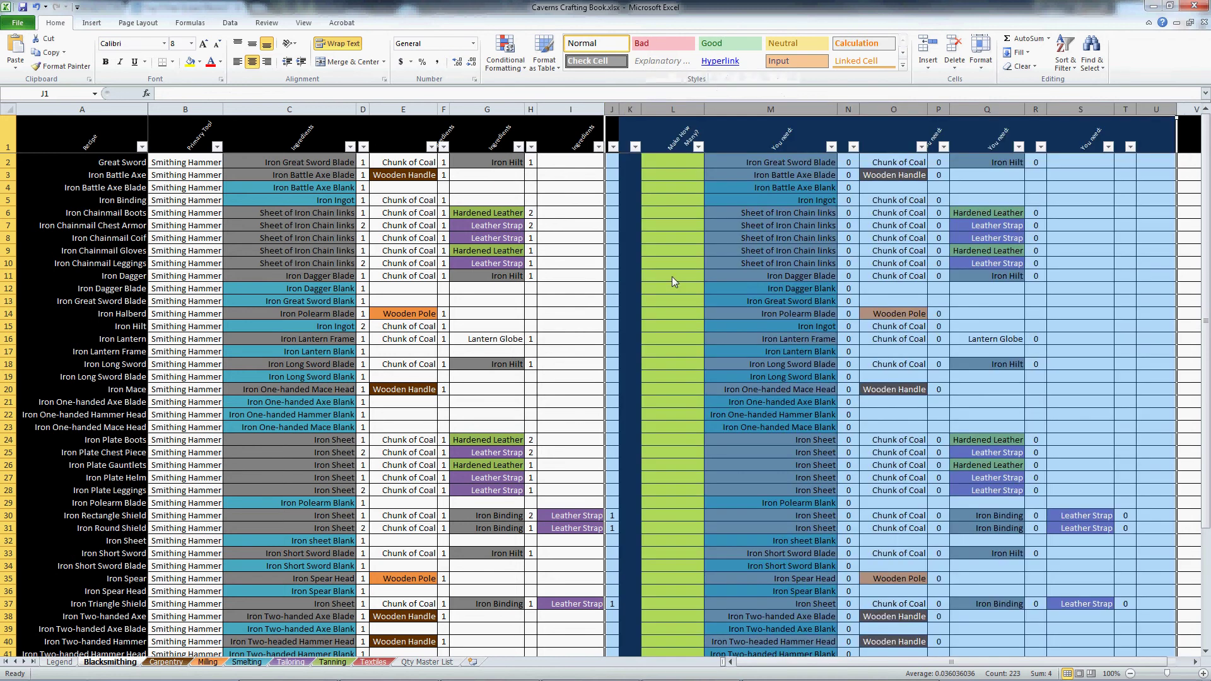
pyautogui.click(575, 186)
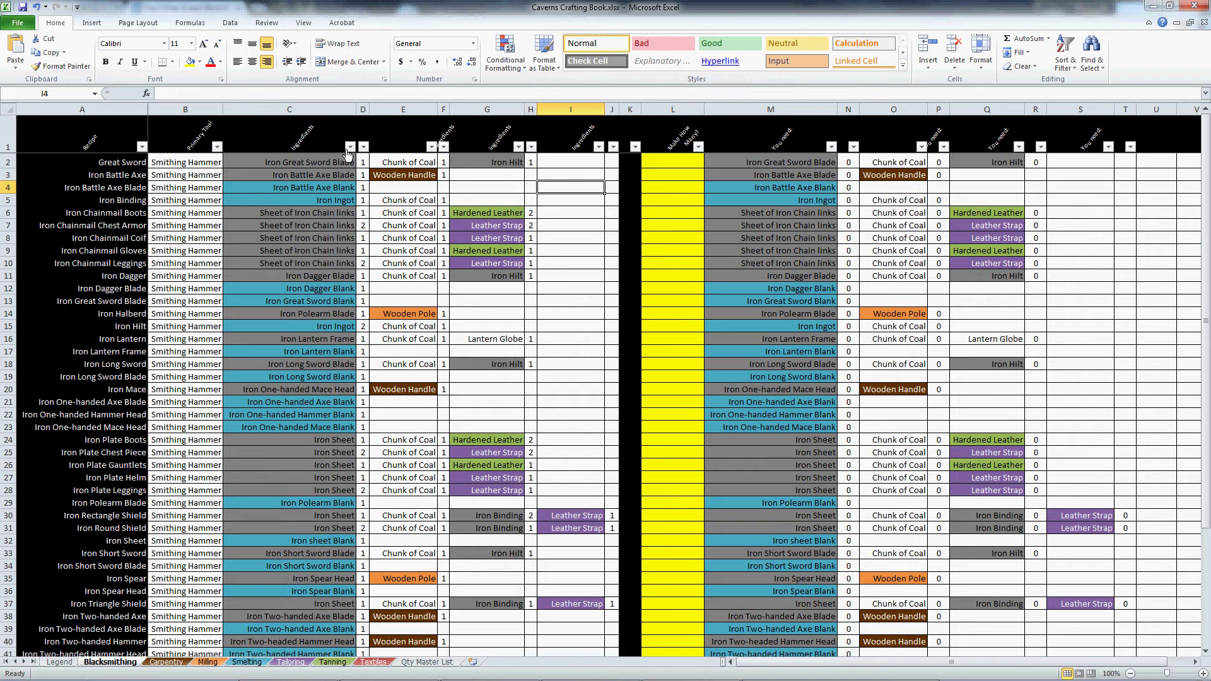
# Filter the first Ingredients column of the Blacksmithing sheet by the blue cell color.
pyautogui.click(328, 188)
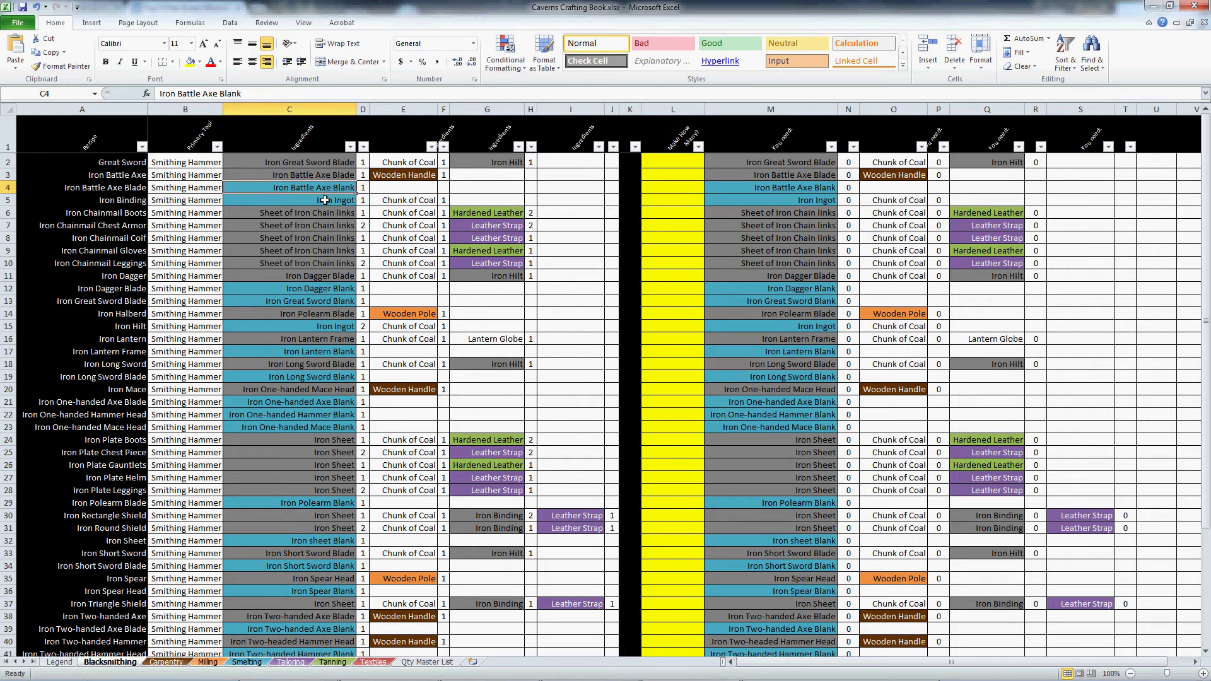
pyautogui.click(325, 196)
pyautogui.click(326, 189)
pyautogui.click(325, 198)
pyautogui.click(326, 188)
pyautogui.click(349, 147)
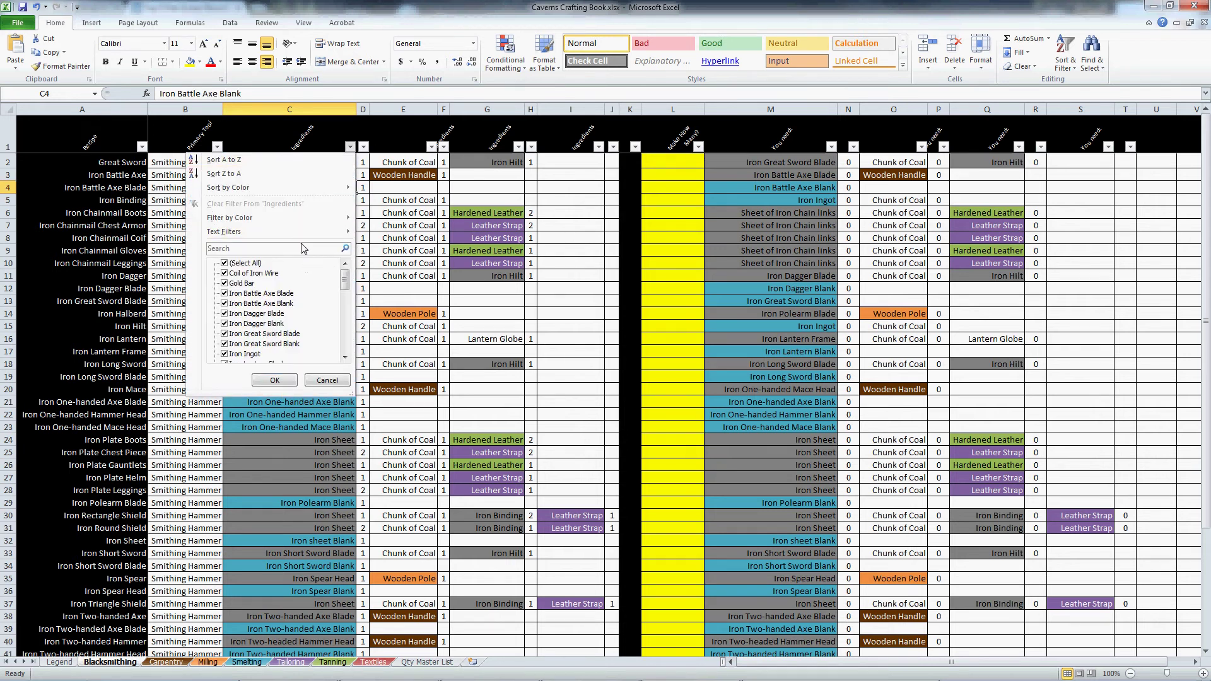
pyautogui.moveTo(303, 220)
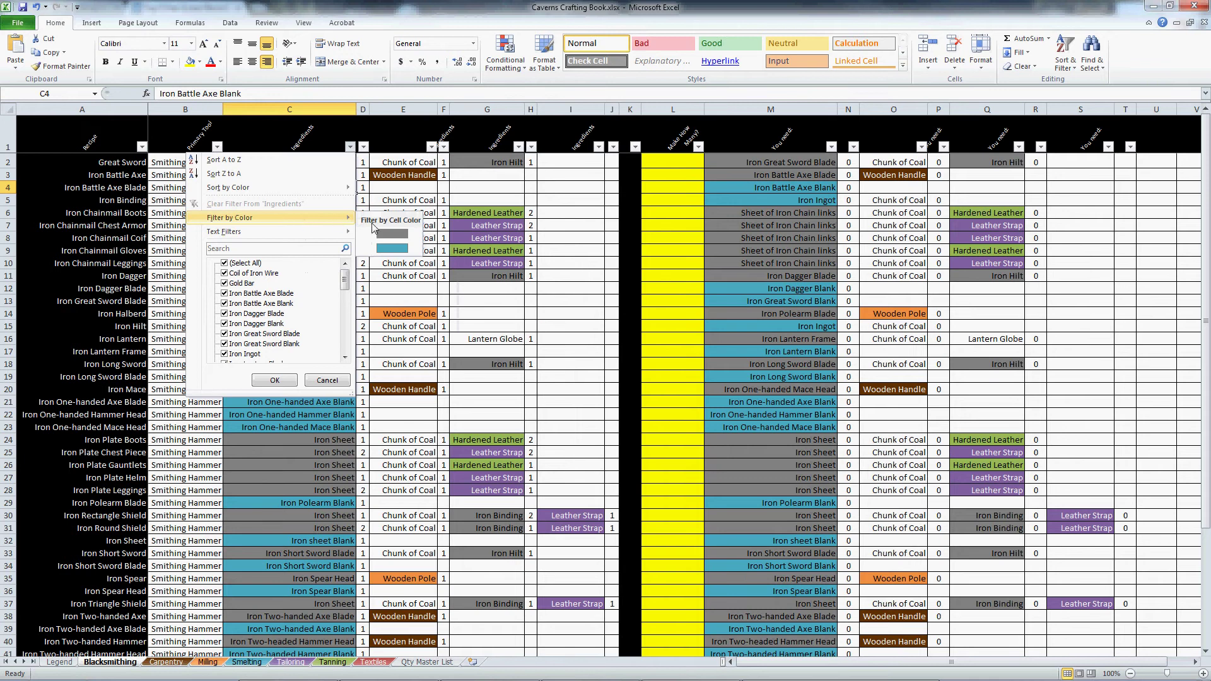
pyautogui.click(384, 247)
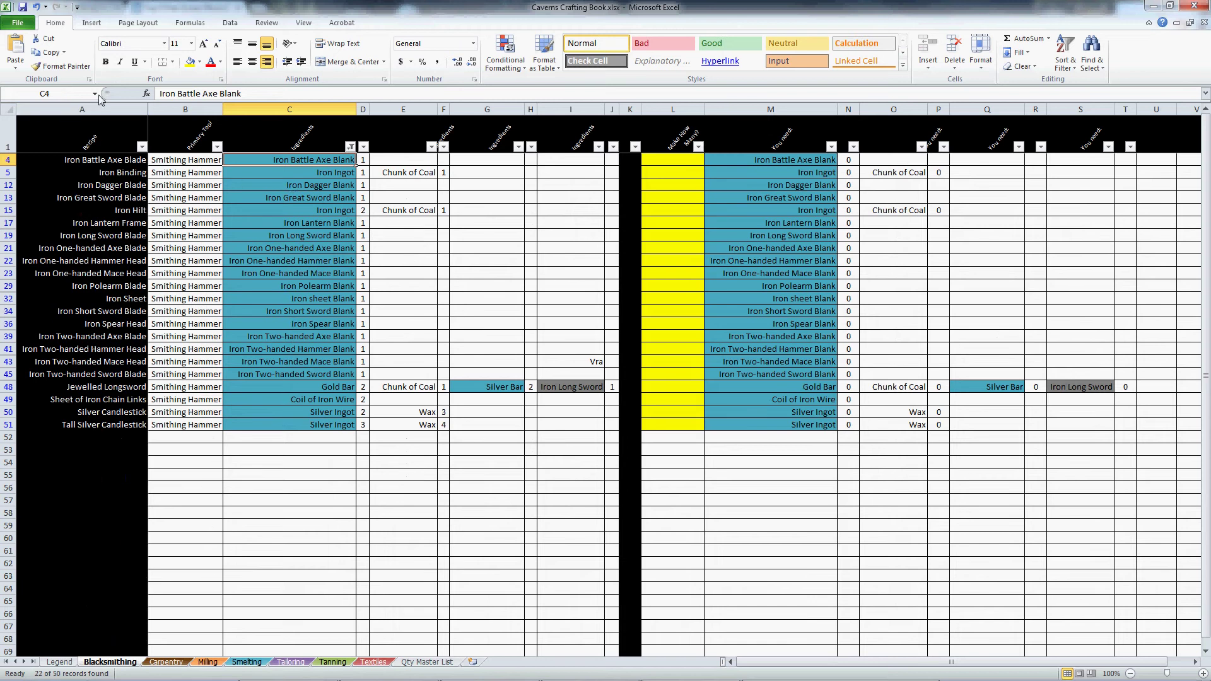
# Remove the blue cell color filter from the first Ingredients column.
pyautogui.click(350, 146)
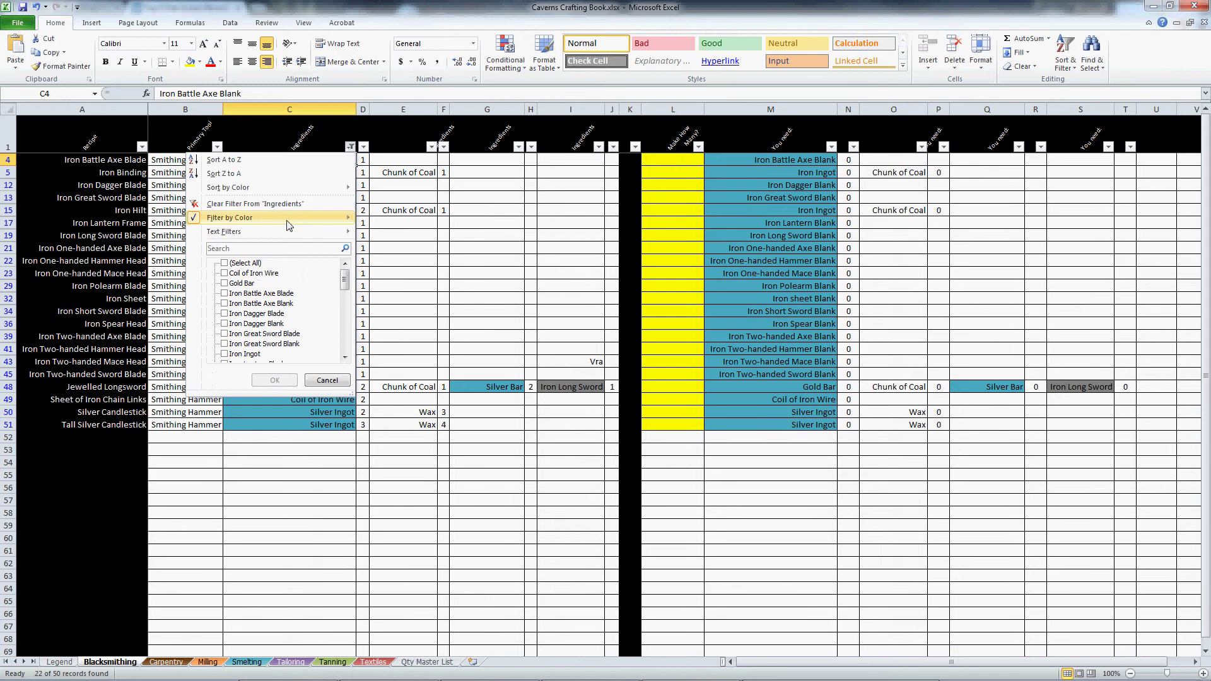
pyautogui.moveTo(217, 224)
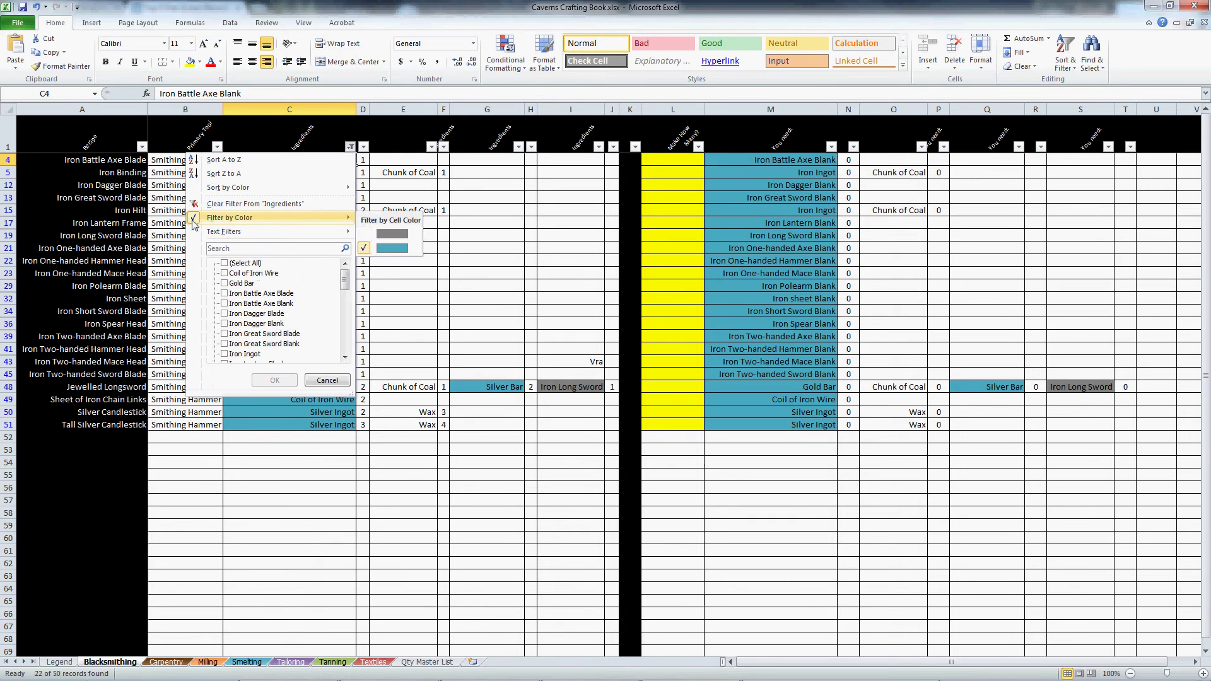
pyautogui.click(363, 250)
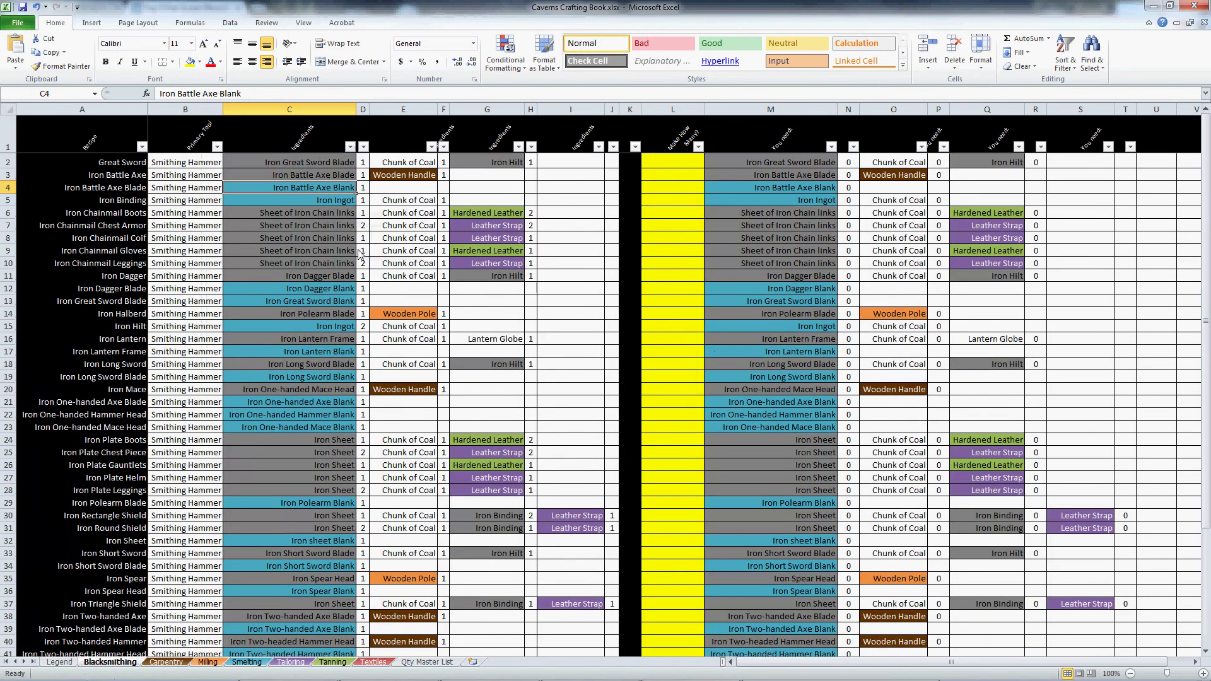
# Examine the Blacksmithing ingredient cells and the yellow Make How Many column.
pyautogui.click(274, 161)
pyautogui.scroll(-4, 301, 235)
pyautogui.scroll(4, 298, 243)
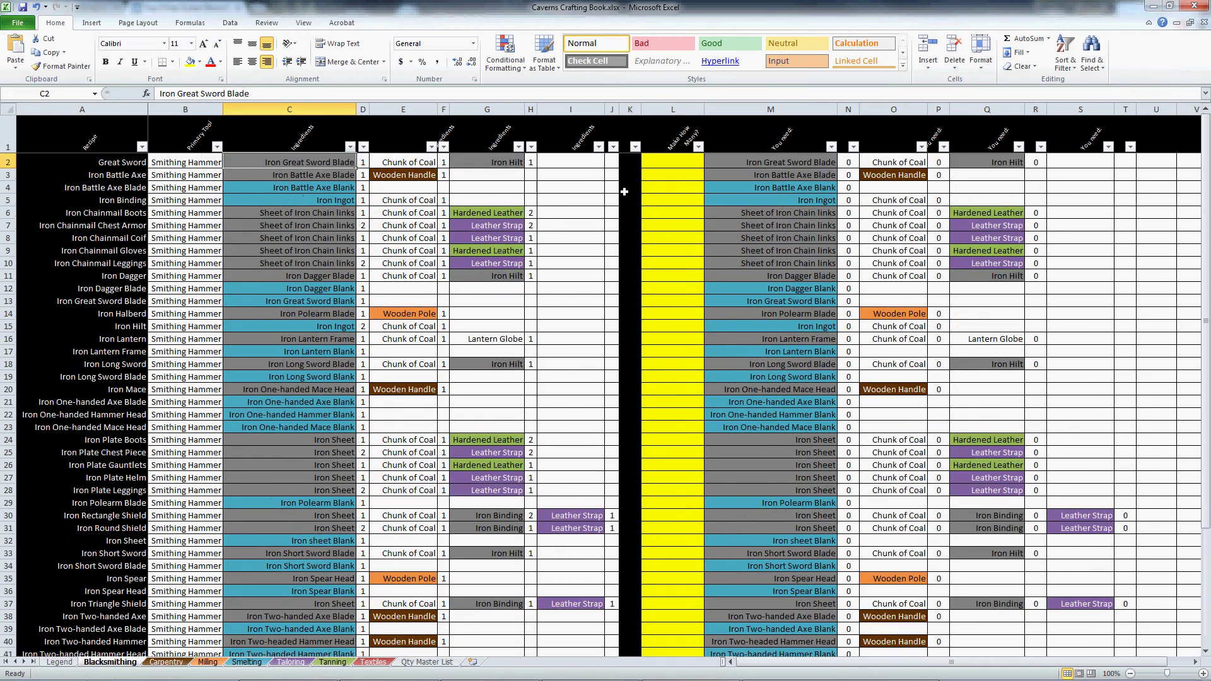
pyautogui.moveTo(673, 157); pyautogui.dragTo(668, 366)
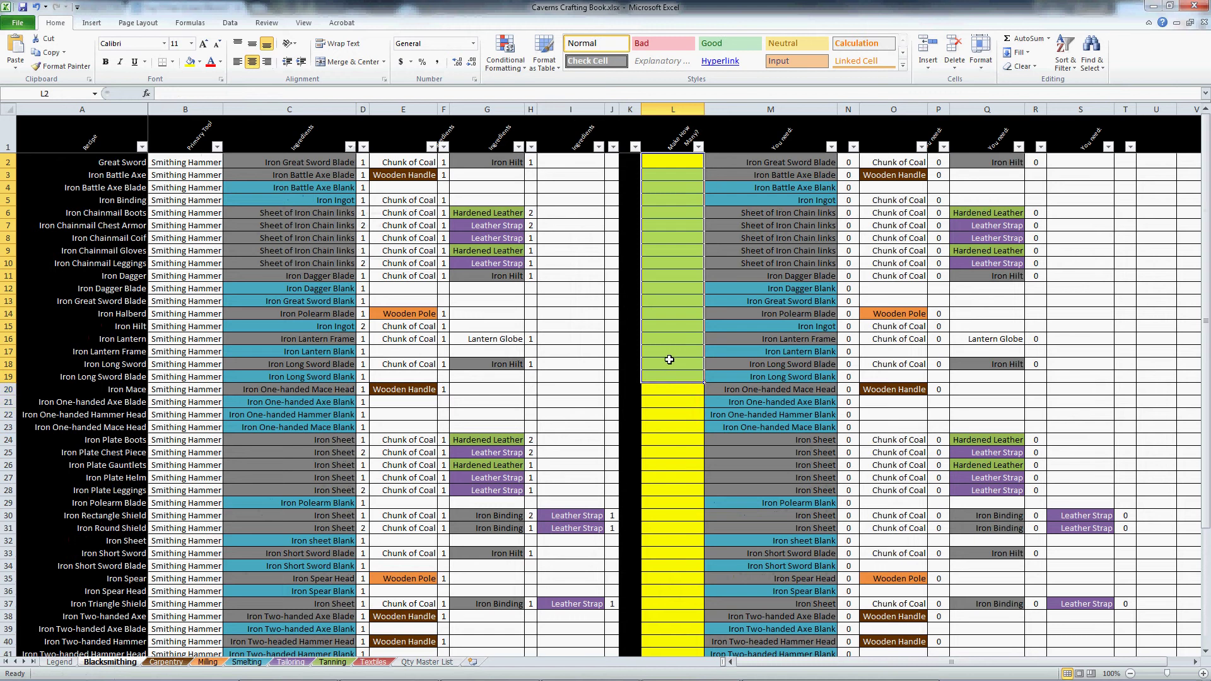
pyautogui.click(657, 222)
pyautogui.click(669, 174)
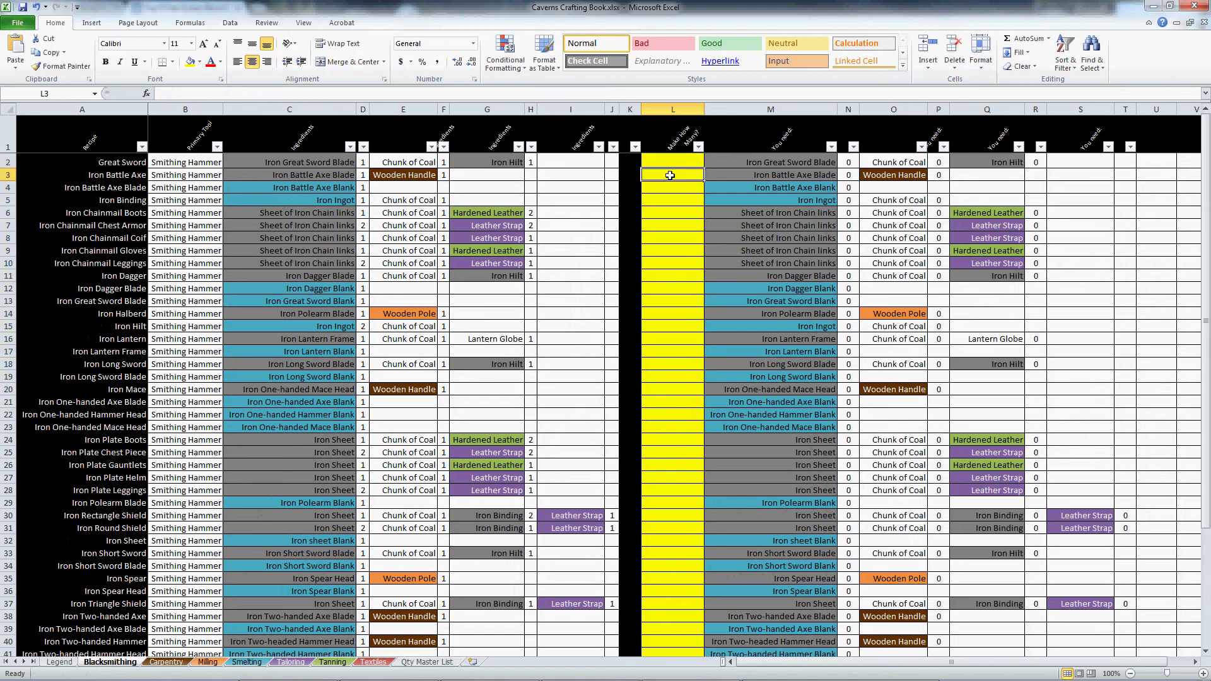
pyautogui.click(674, 290)
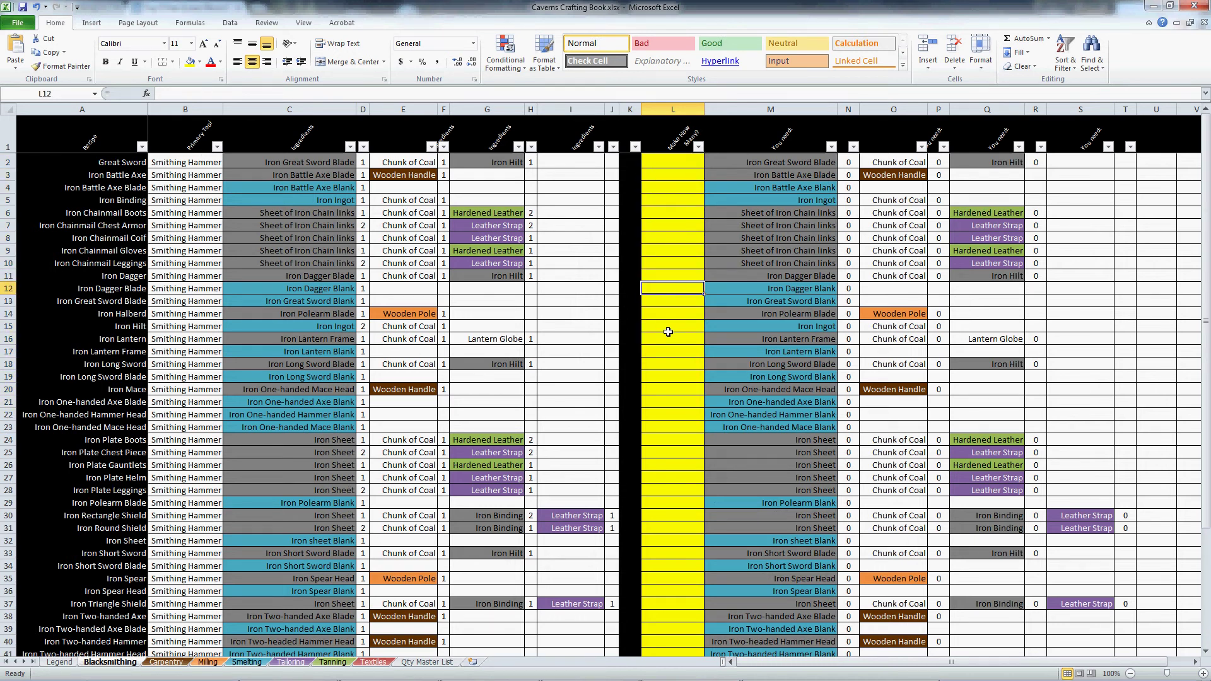
pyautogui.click(681, 227)
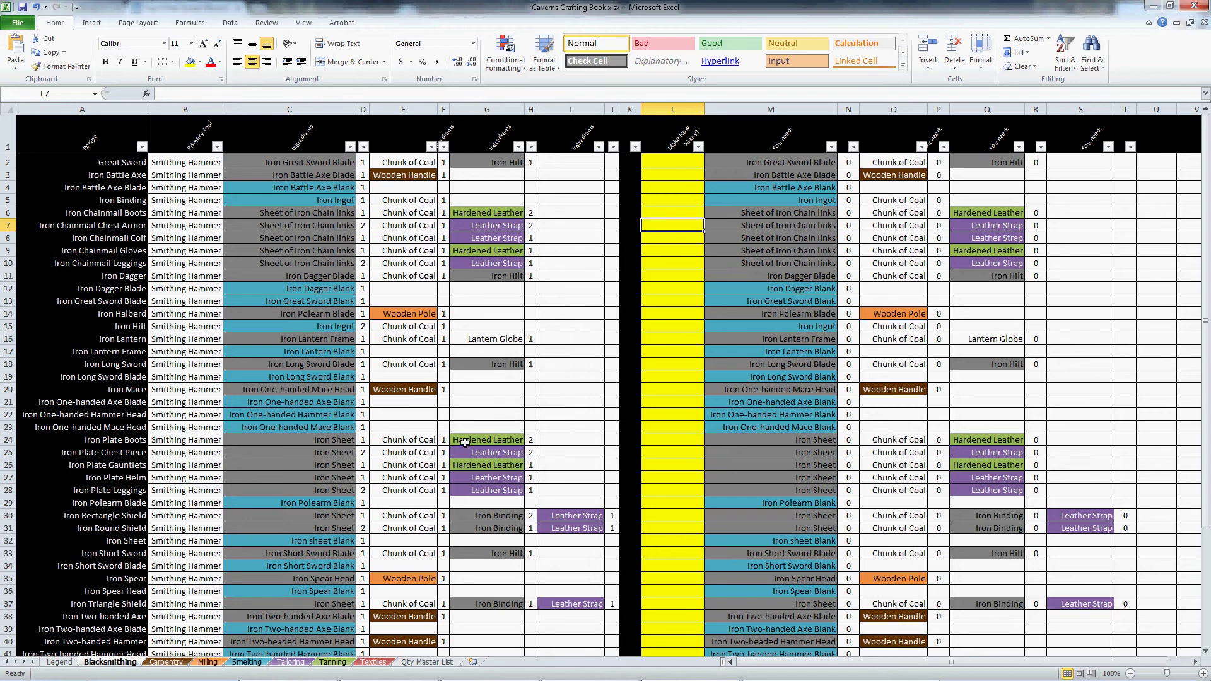
# On the Tailoring sheet, set the Make How Many quantity for Backpack to 20.
pyautogui.click(291, 663)
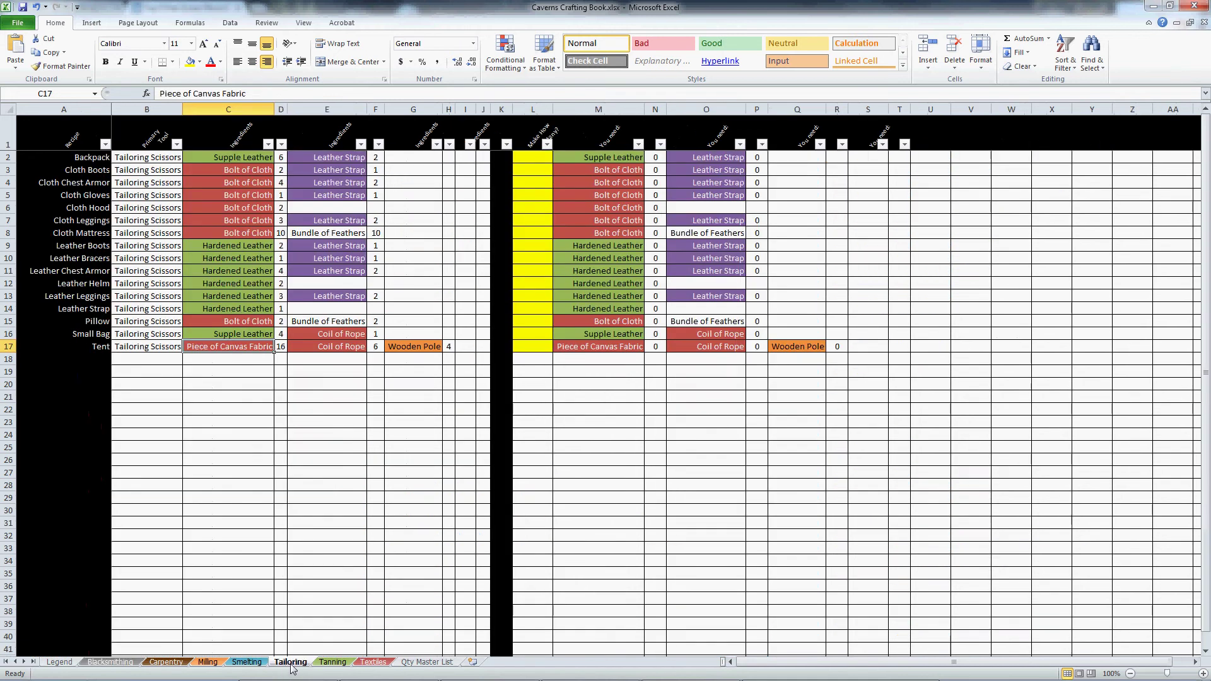
pyautogui.click(525, 174)
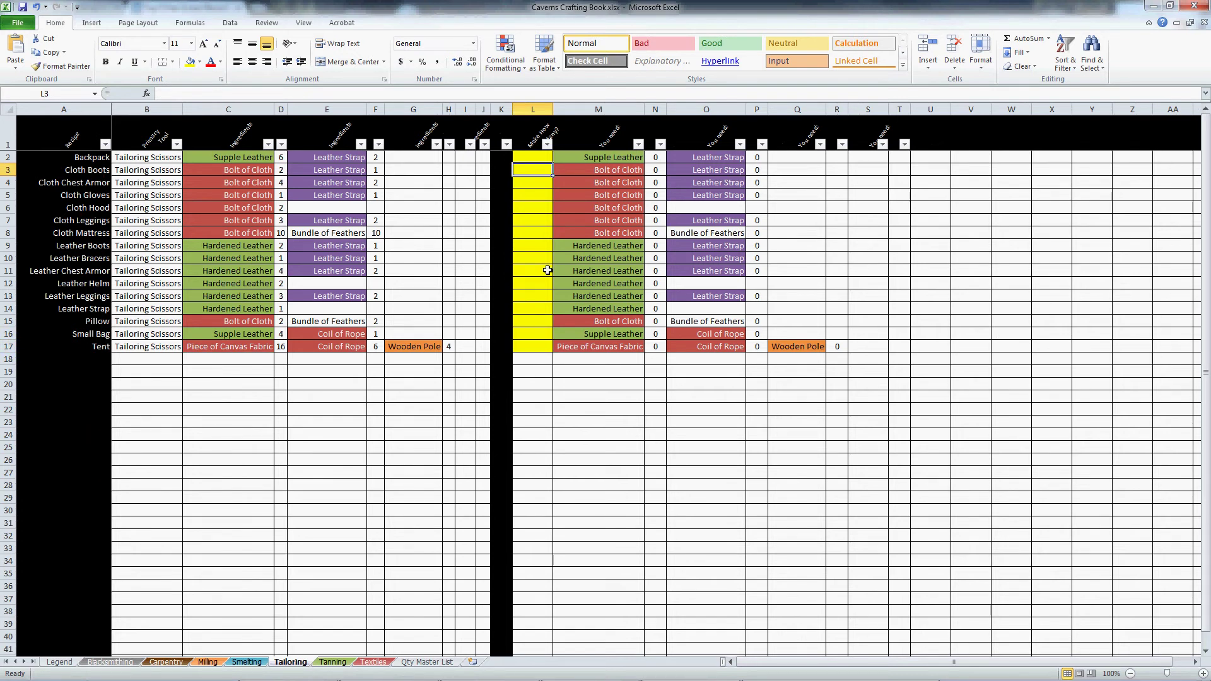
pyautogui.press('Up')
pyautogui.write('20')
pyautogui.press('Return')
# Set the Make How Many quantities to 10 for Cloth Gloves and 30 for Cloth Leggings.
pyautogui.press('Down')
pyautogui.press('Down')
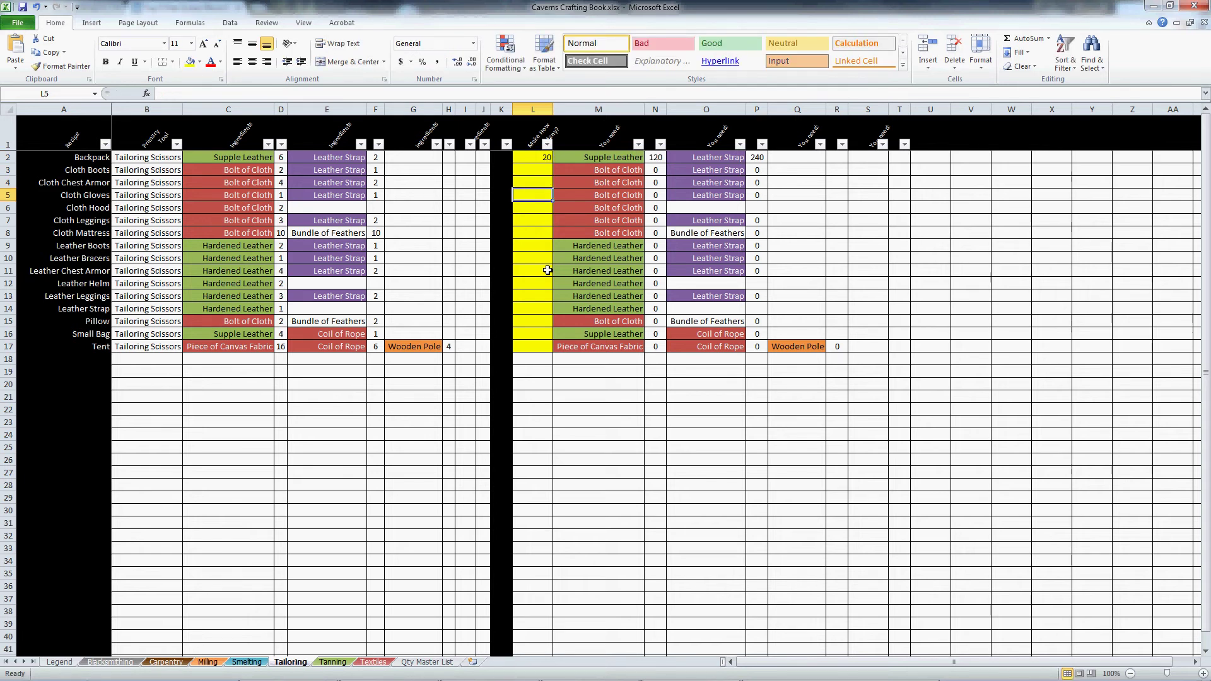
pyautogui.write('10')
pyautogui.press('Return')
pyautogui.press('Down')
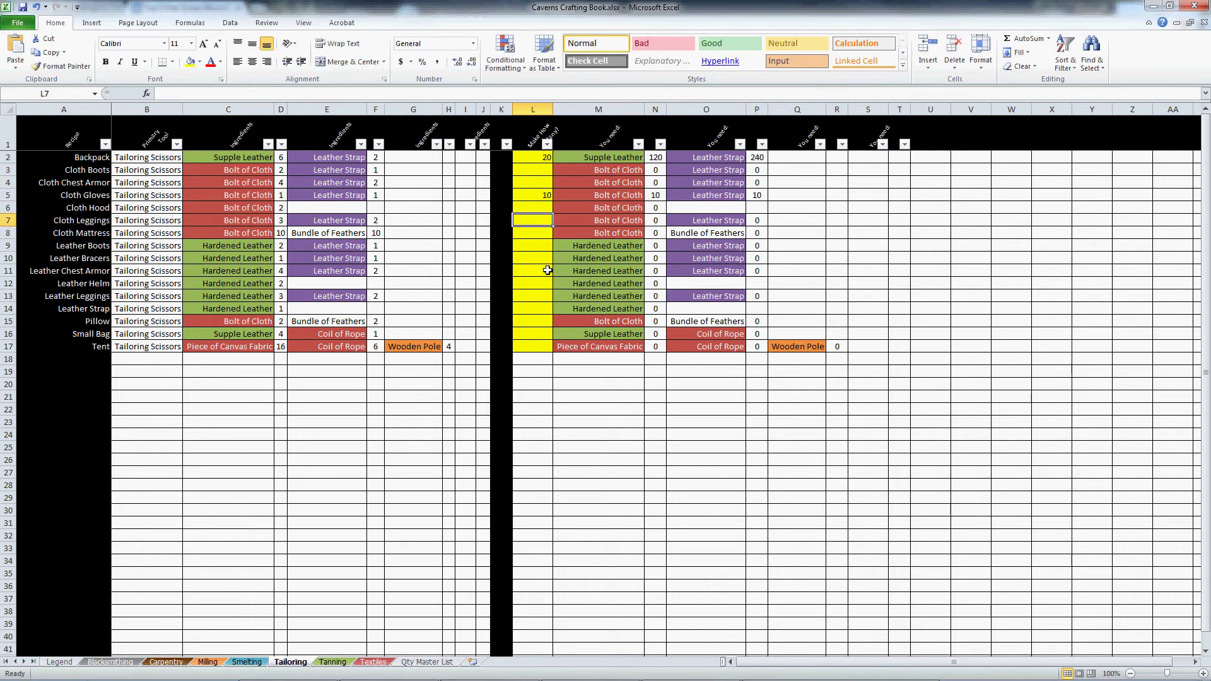
pyautogui.write('30')
pyautogui.press('Return')
# Set the Make How Many quantities to 40 for Leather Bracers and 5 for Leather Helm.
pyautogui.press('Down')
pyautogui.press('Down')
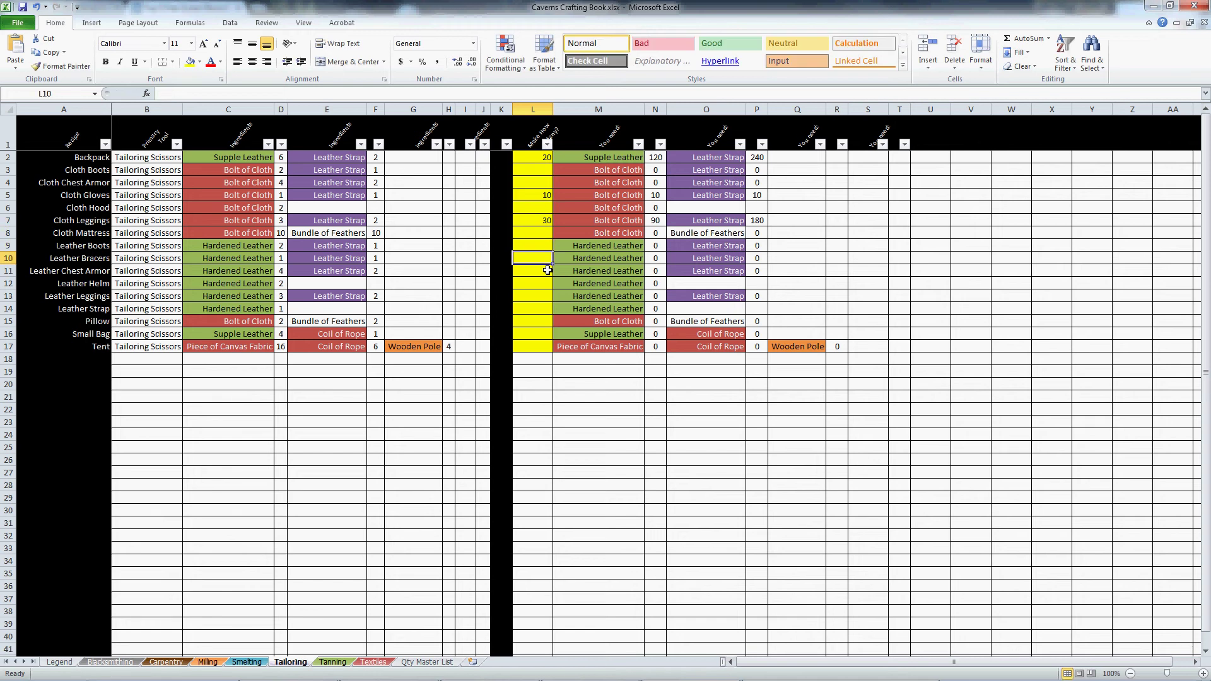
pyautogui.write('40')
pyautogui.press('Return')
pyautogui.press('Down')
pyautogui.write('5')
pyautogui.press('Return')
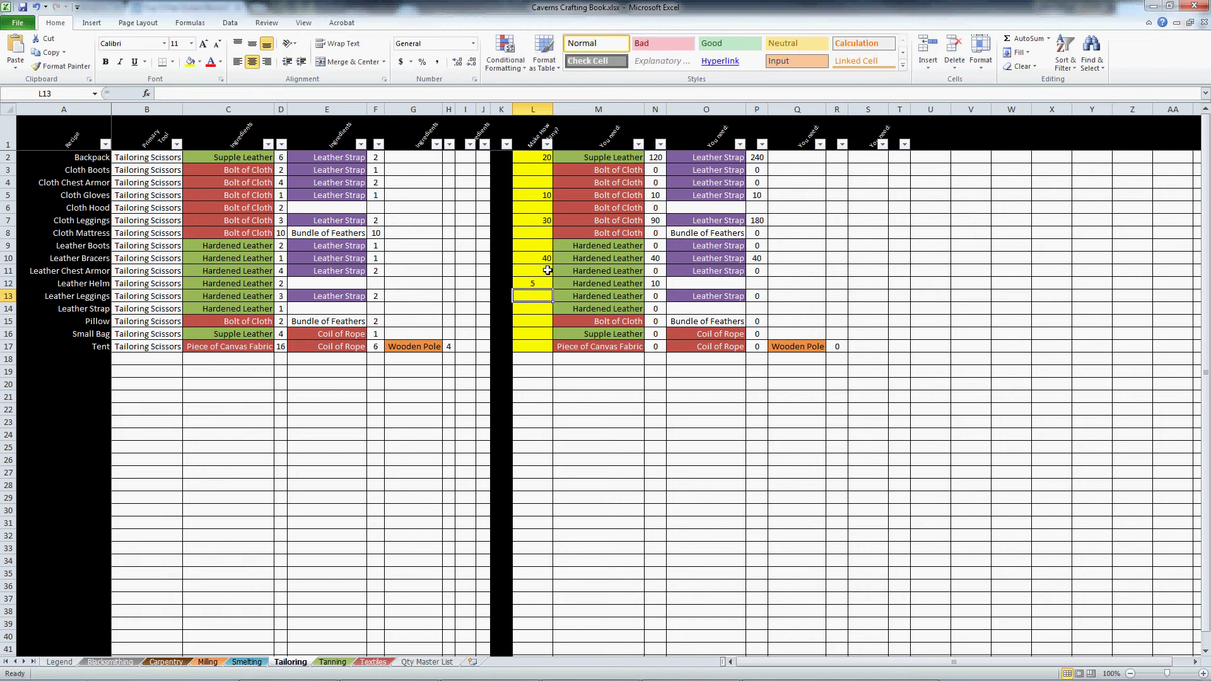
# Set the Make How Many quantities to 20 for Leather Strap and 25 for Pillow.
pyautogui.press('Down')
pyautogui.write('20')
pyautogui.press('Return')
pyautogui.write('25')
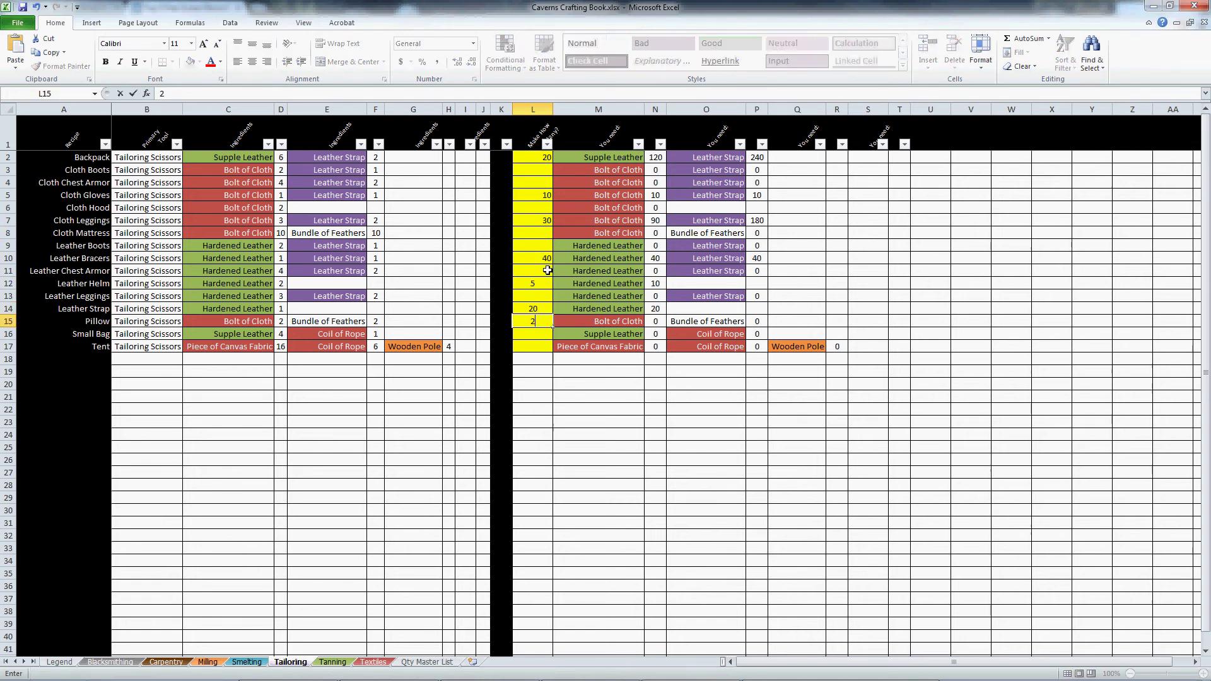
pyautogui.press('Return')
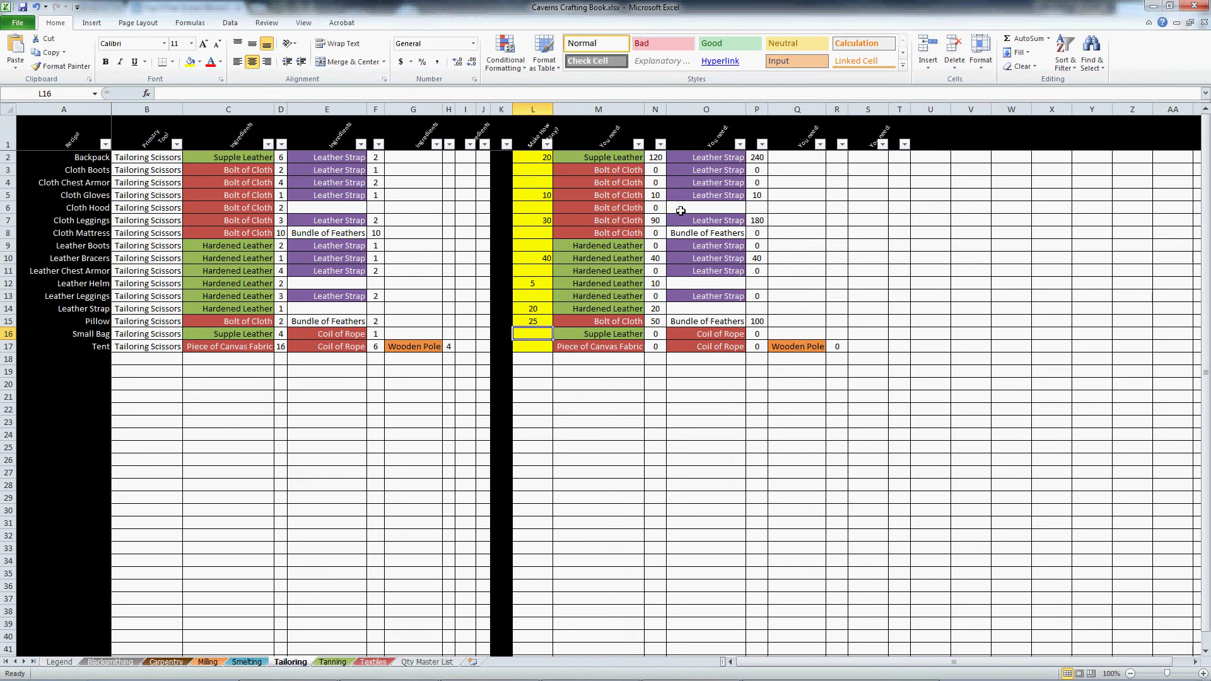
# Inspect the calculated Supple Leather and Leather Strap amounts for Backpack and the Leather Strap amount for Leather Bracers.
pyautogui.click(656, 157)
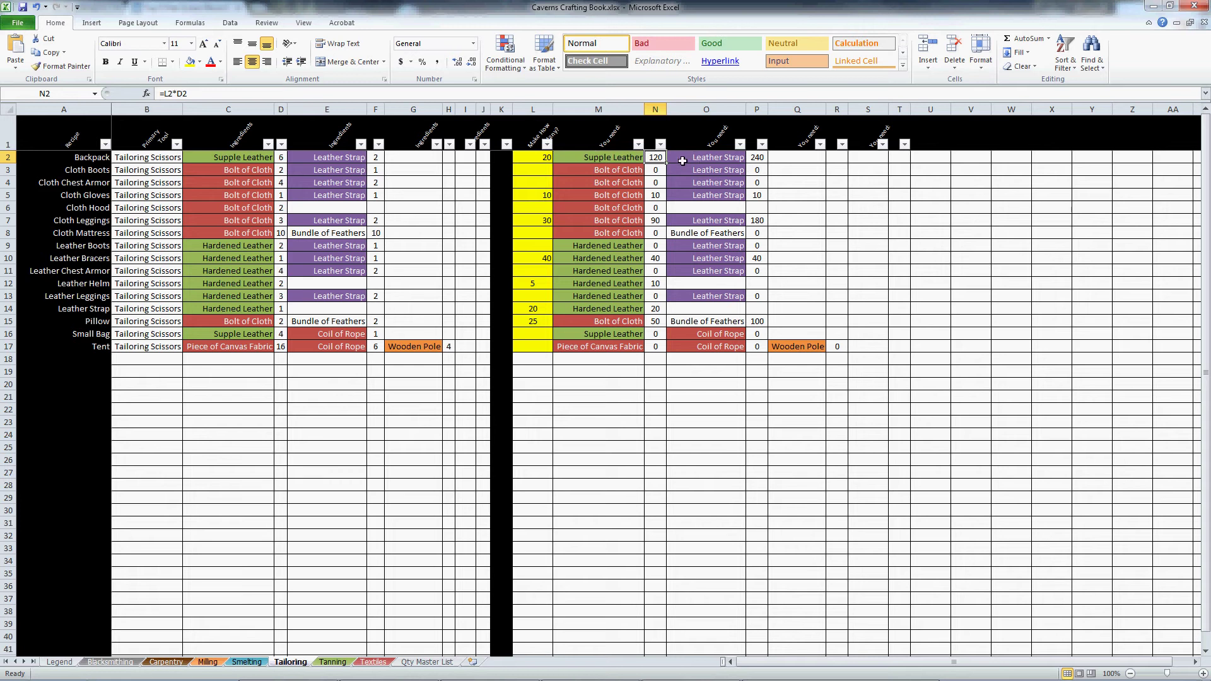
pyautogui.click(610, 158)
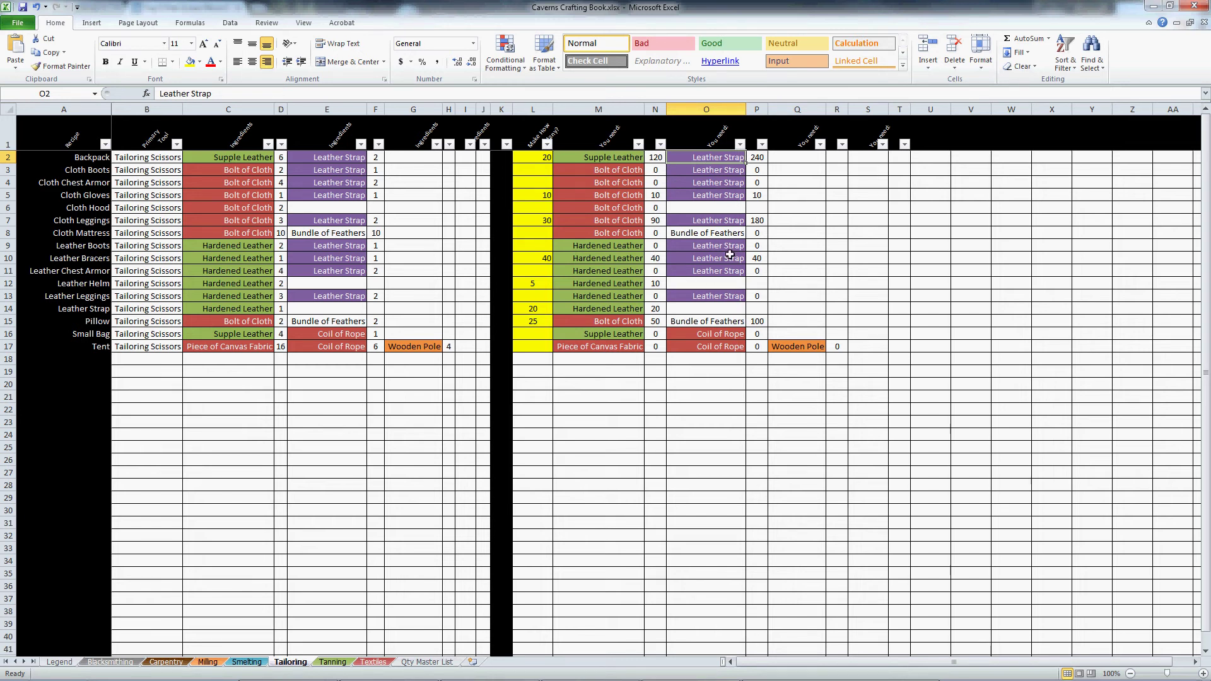
pyautogui.click(755, 259)
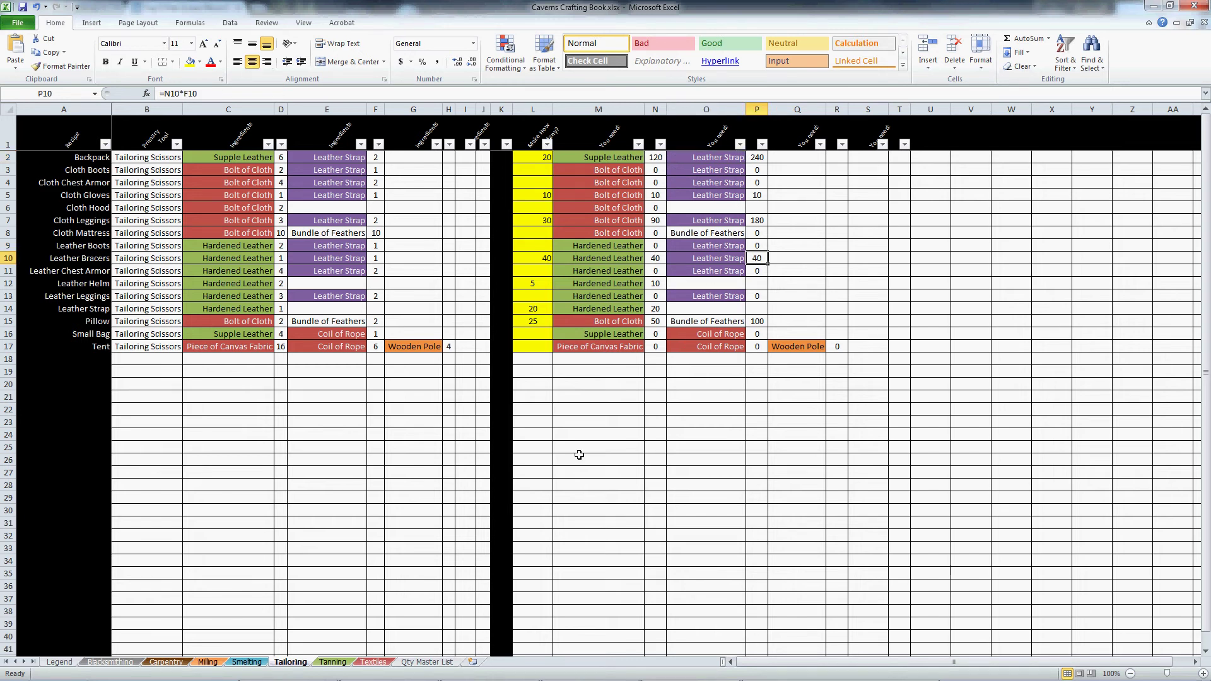
# Examine the total quantities needed for Hardened Leather and Leather Strap on the Qty Master List sheet.
pyautogui.click(430, 662)
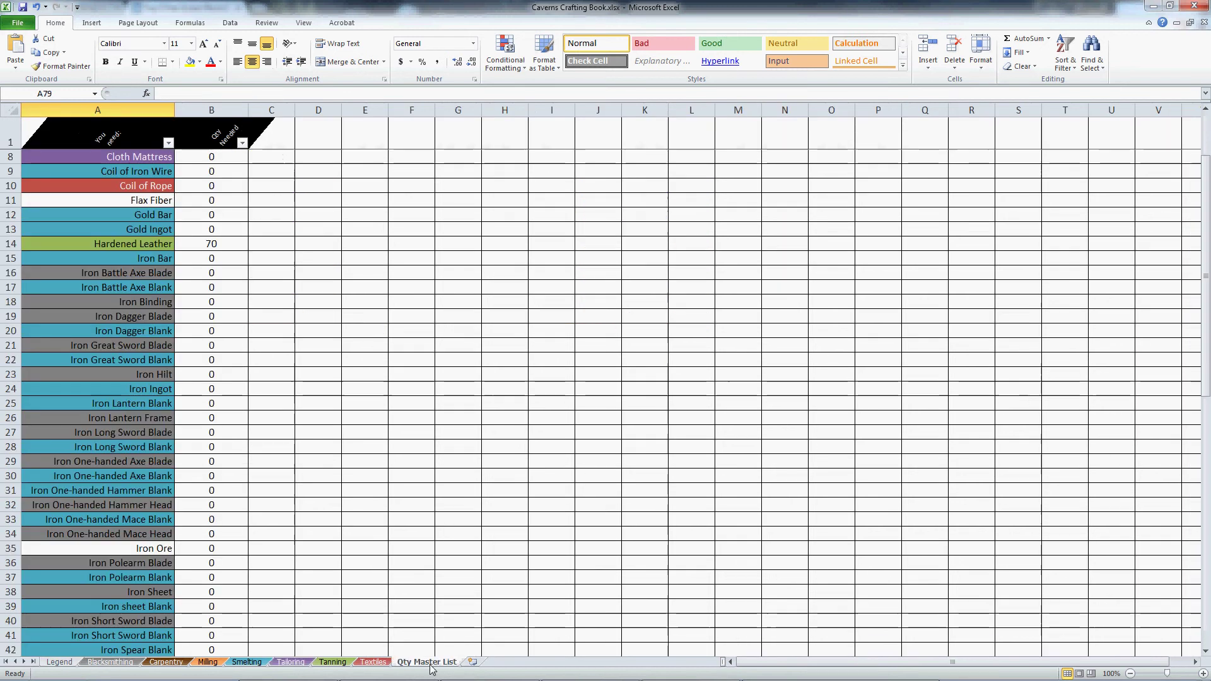
pyautogui.click(254, 253)
pyautogui.scroll(2, 322, 195)
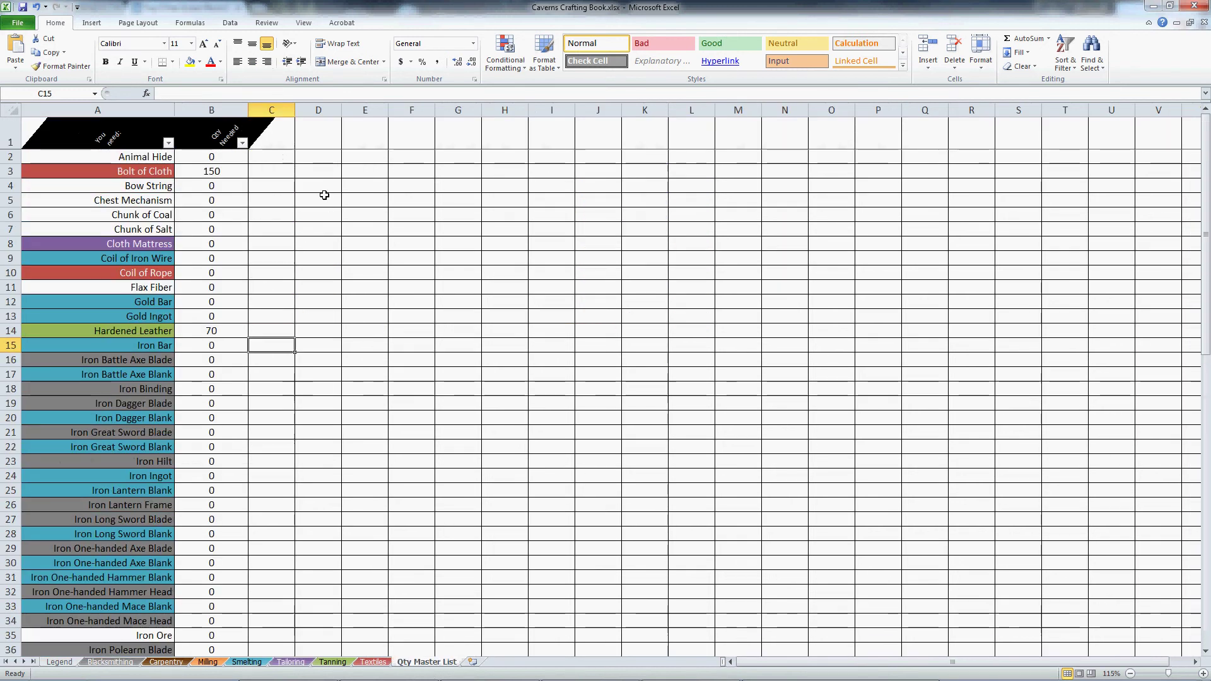
pyautogui.scroll(-1, 311, 166)
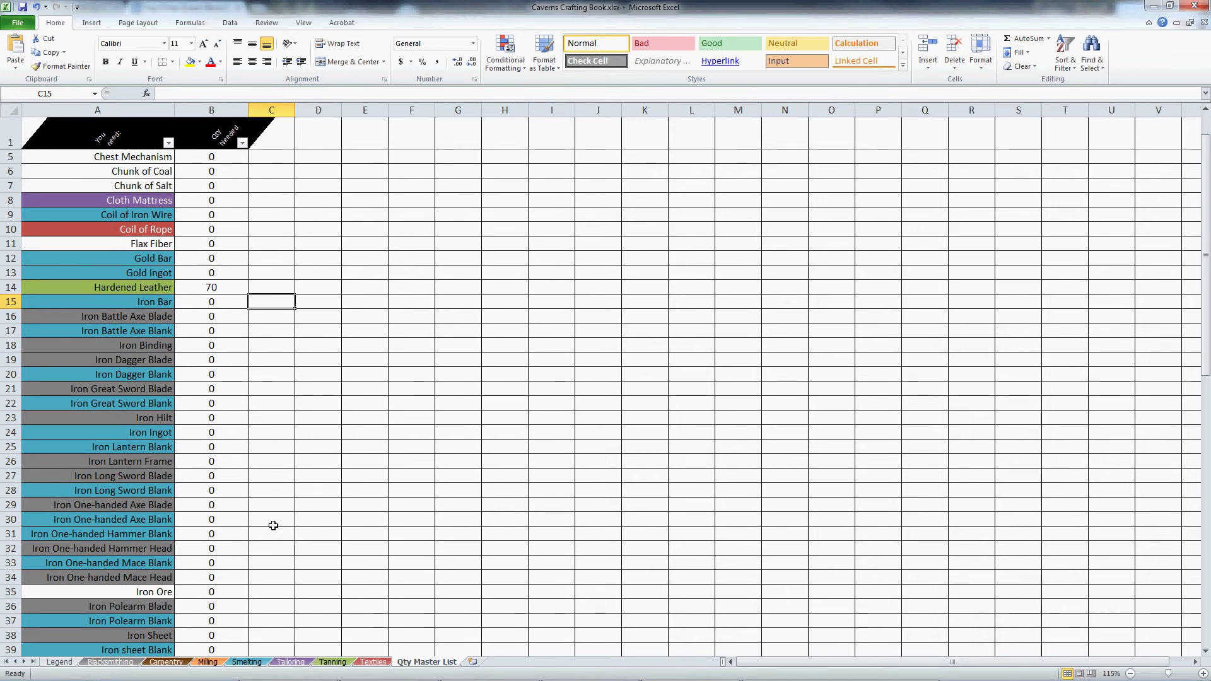
pyautogui.click(226, 288)
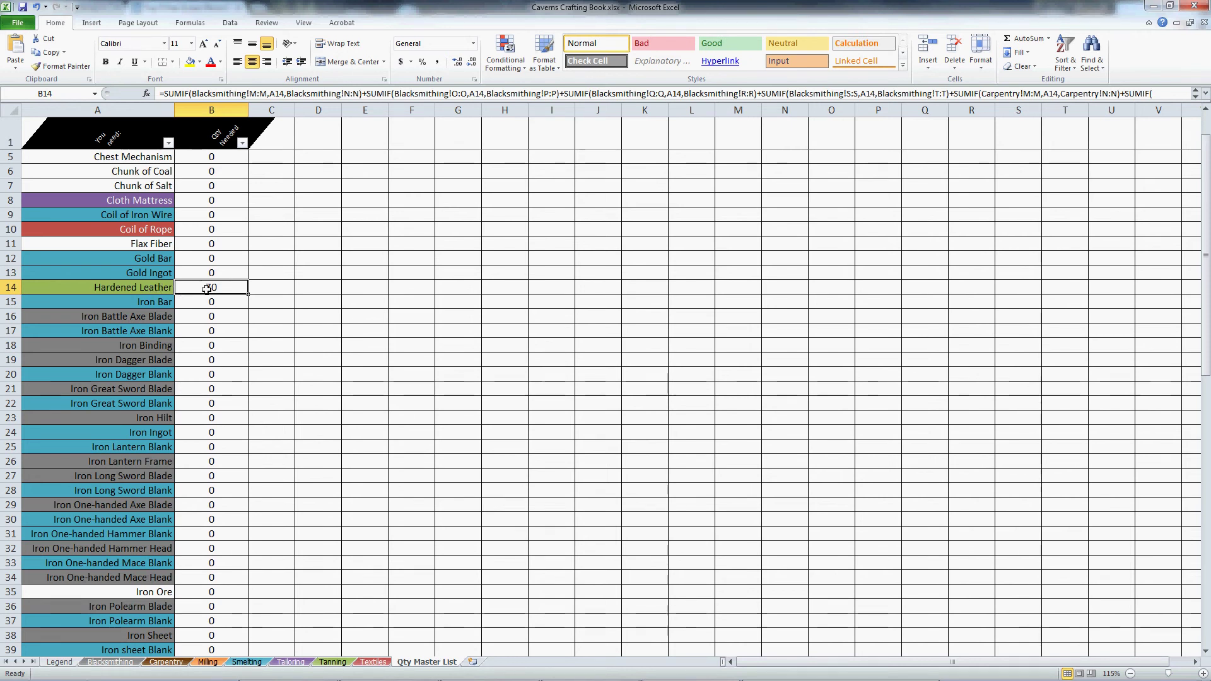
pyautogui.scroll(-13, 245, 284)
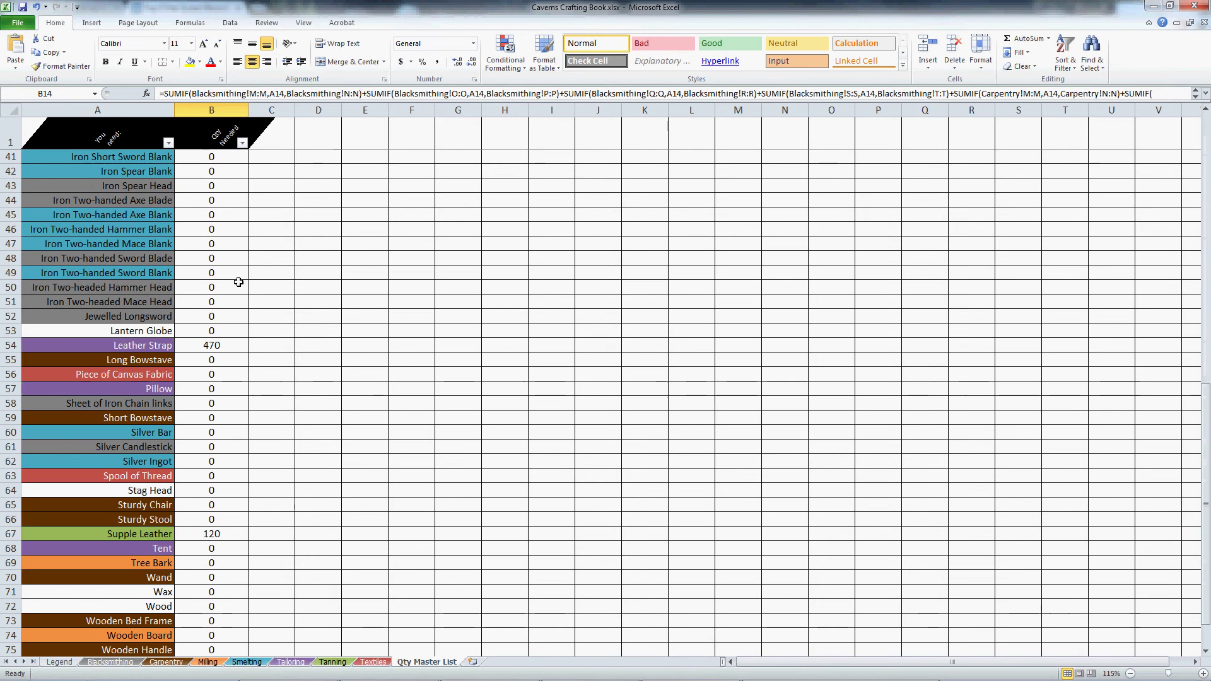
pyautogui.click(208, 303)
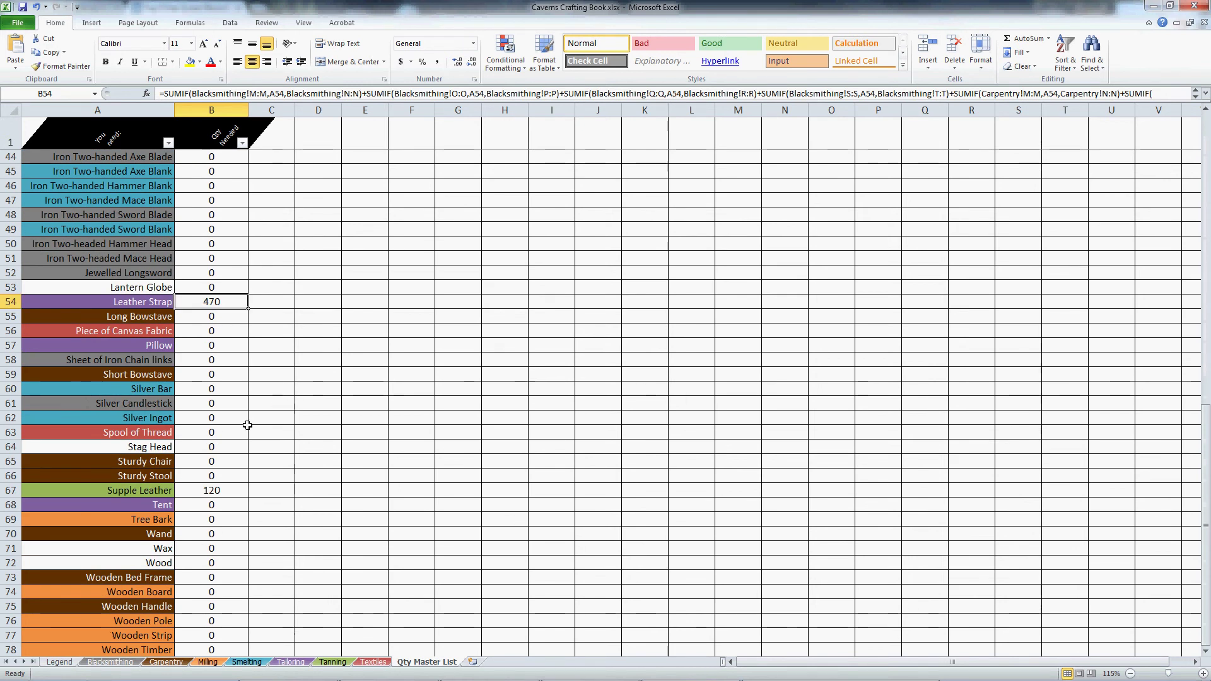
# On the Milling sheet, set the Make How Many quantities to 20 for Lumber Pile and 20 for the Wooden board made from Wooden Timber.
pyautogui.click(221, 665)
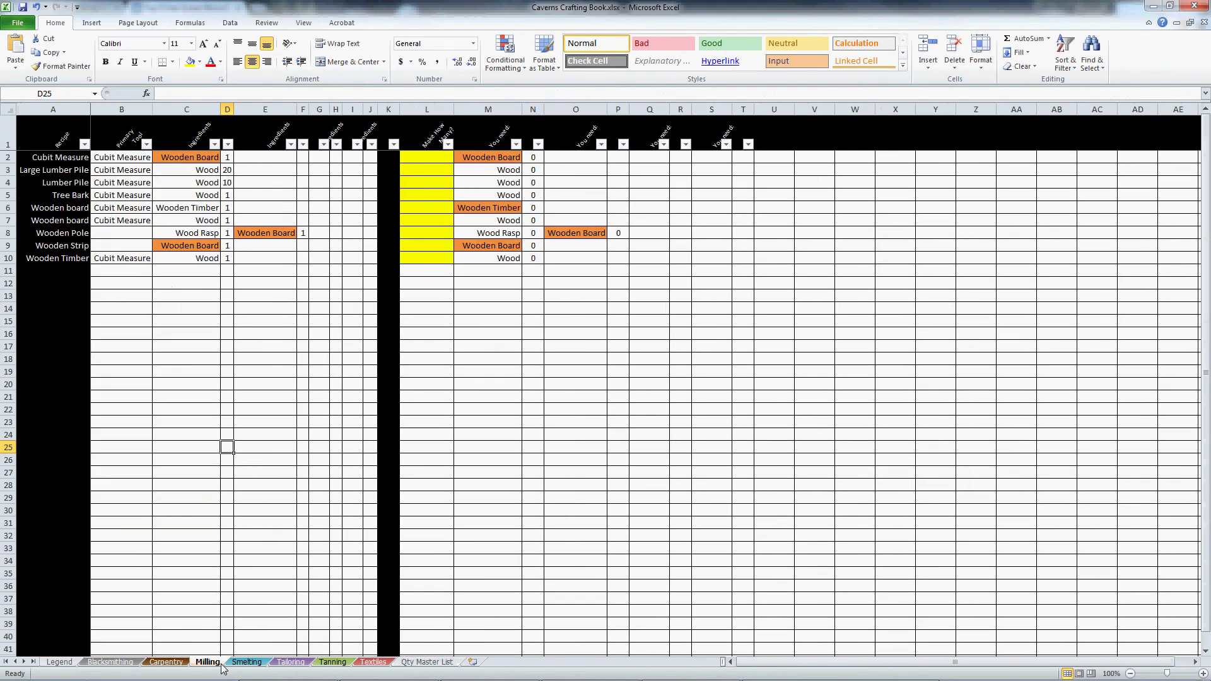
pyautogui.click(424, 180)
pyautogui.write('20')
pyautogui.press('Return')
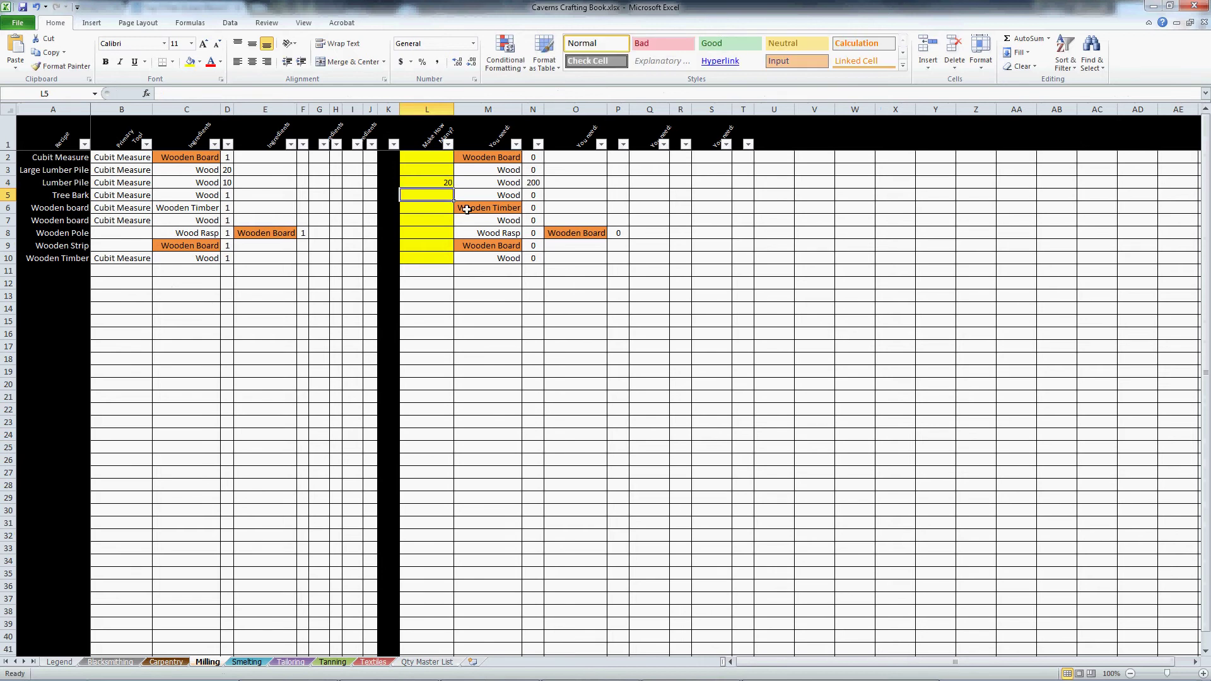
pyautogui.press('Down')
pyautogui.write('20')
pyautogui.press('Return')
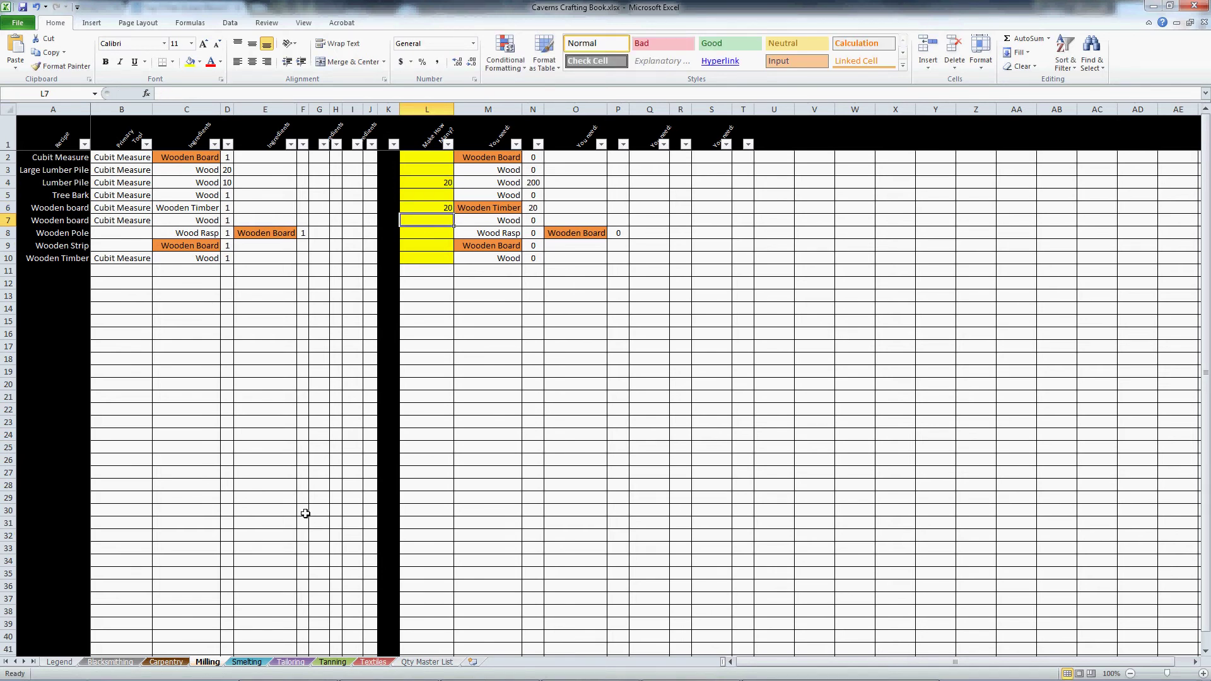
# On the Carpentry sheet, set the Make How Many quantities to 50 for Iron War Axe and 50 for Long Bow Bowstave.
pyautogui.click(166, 662)
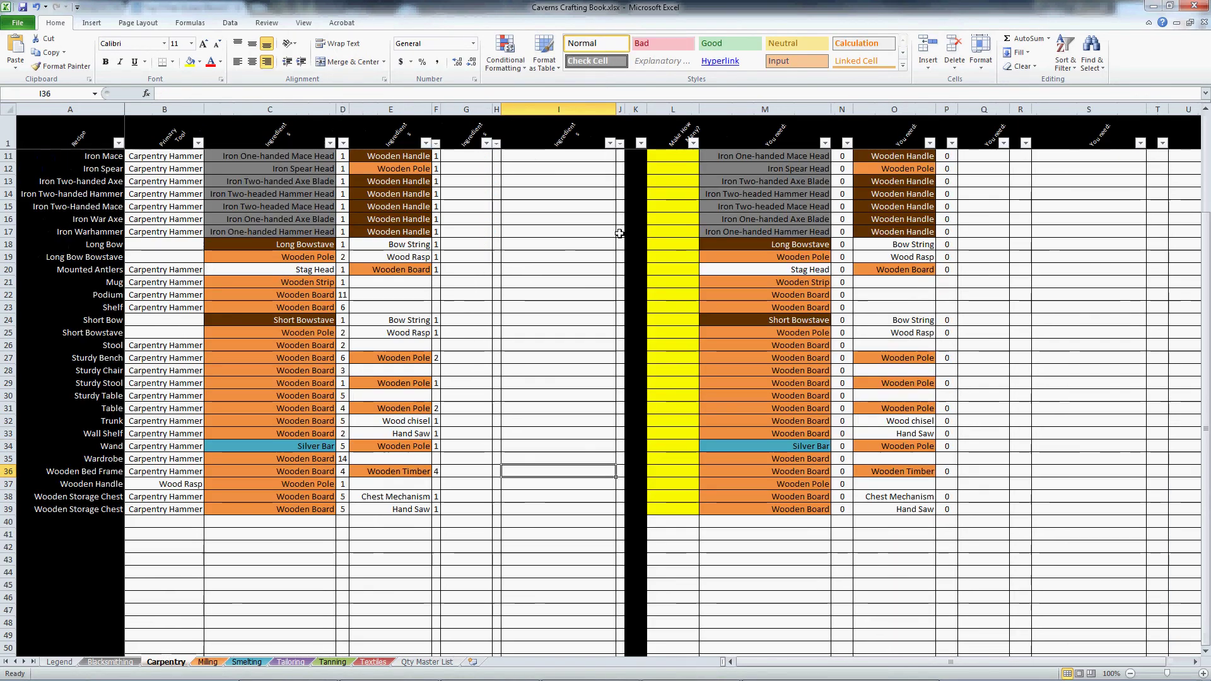
pyautogui.click(679, 222)
pyautogui.write('50')
pyautogui.press('Return')
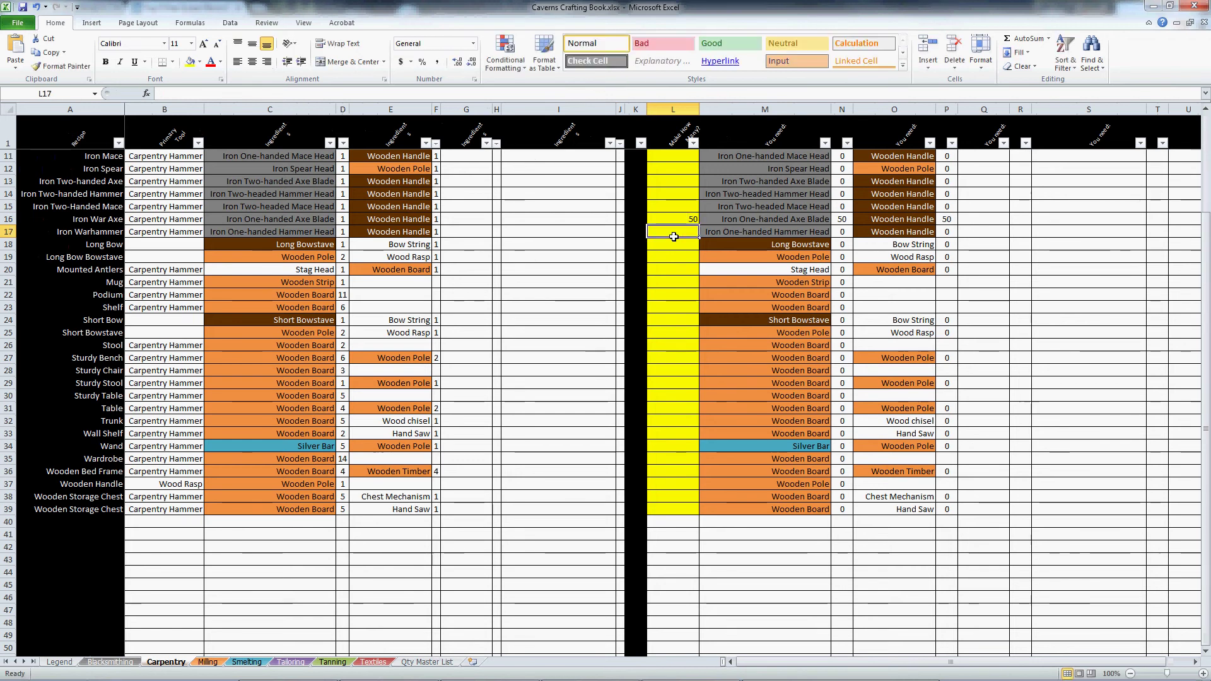
pyautogui.press('Down')
pyautogui.press('Down')
pyautogui.write('50')
pyautogui.press('Return')
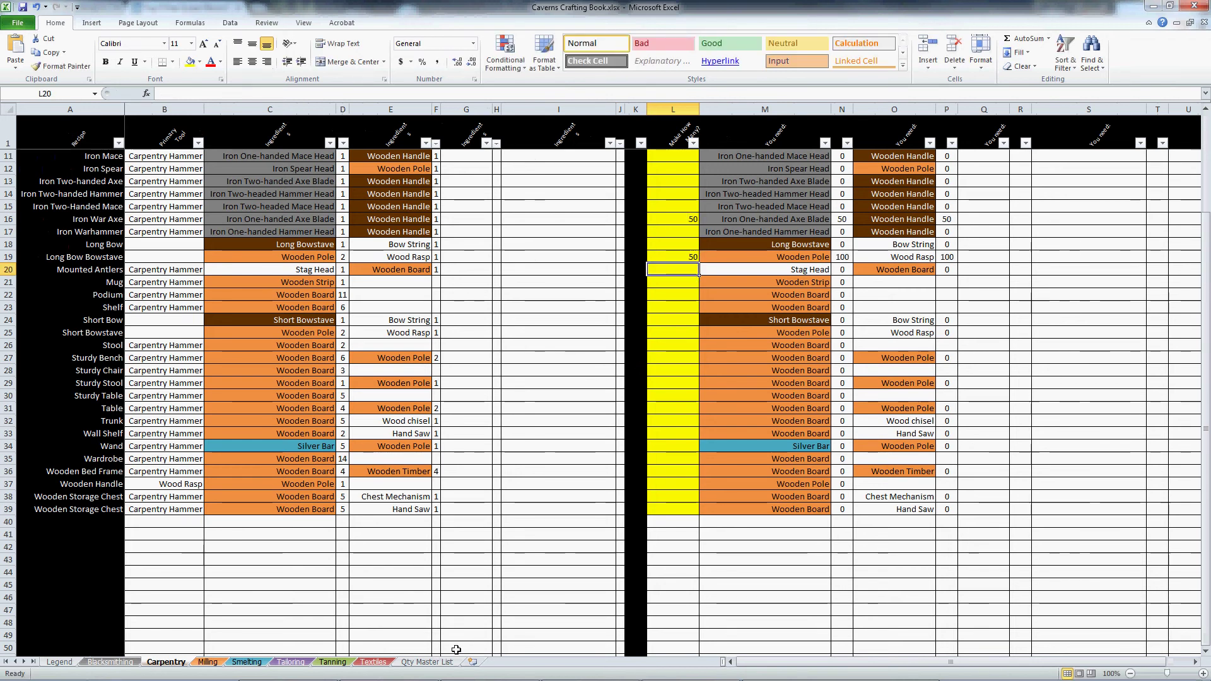
# Review the updated ingredient totals on the Qty Master List sheet, including Wooden Handle.
pyautogui.click(451, 662)
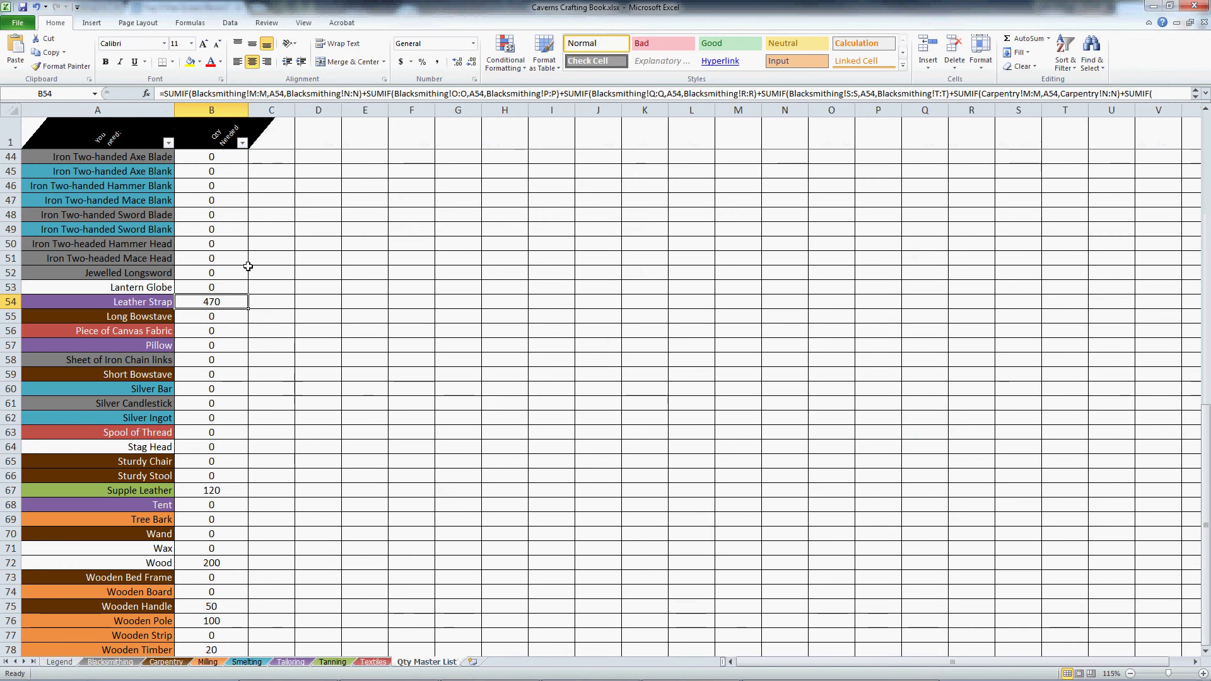
pyautogui.scroll(-6, 284, 207)
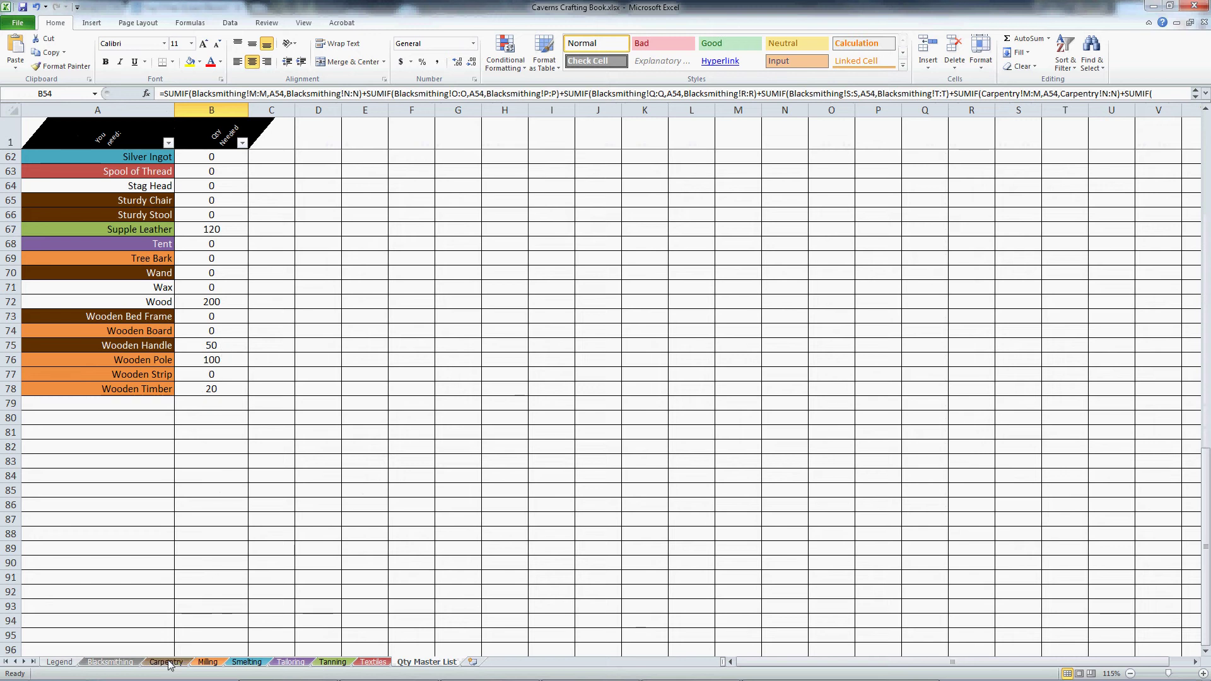
pyautogui.click(219, 346)
pyautogui.scroll(20, 253, 364)
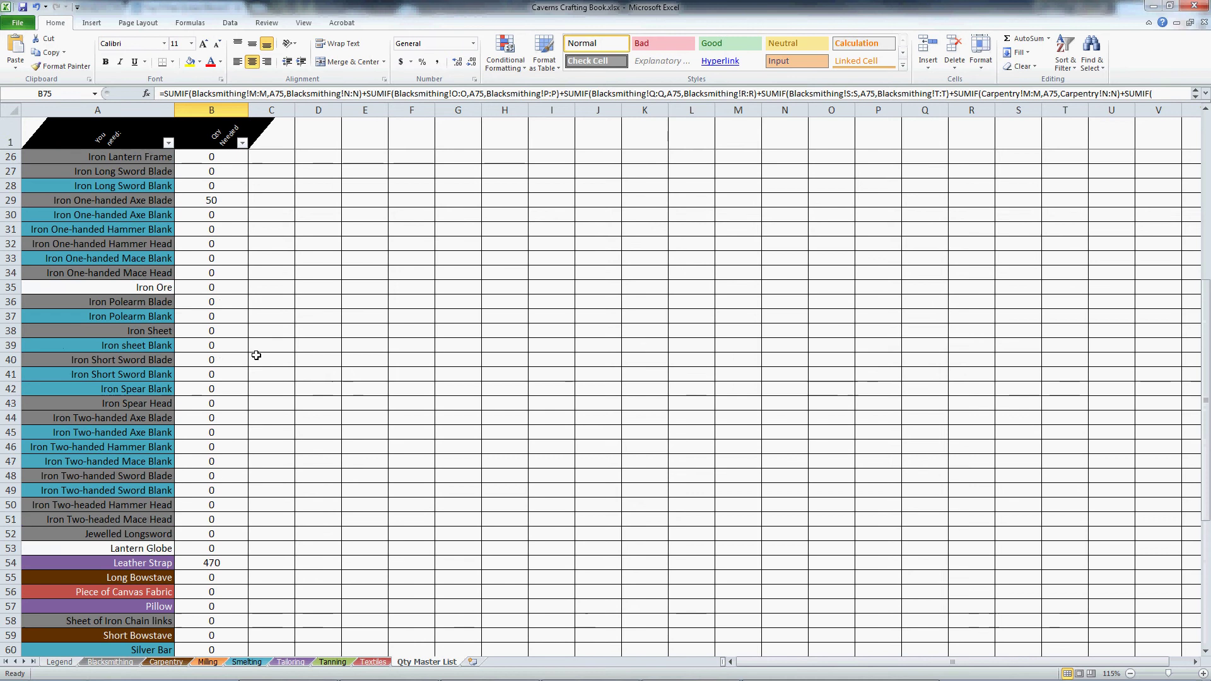
# Filter the Qty Needed column to show only rows where the quantity is greater than 0.
pyautogui.click(242, 144)
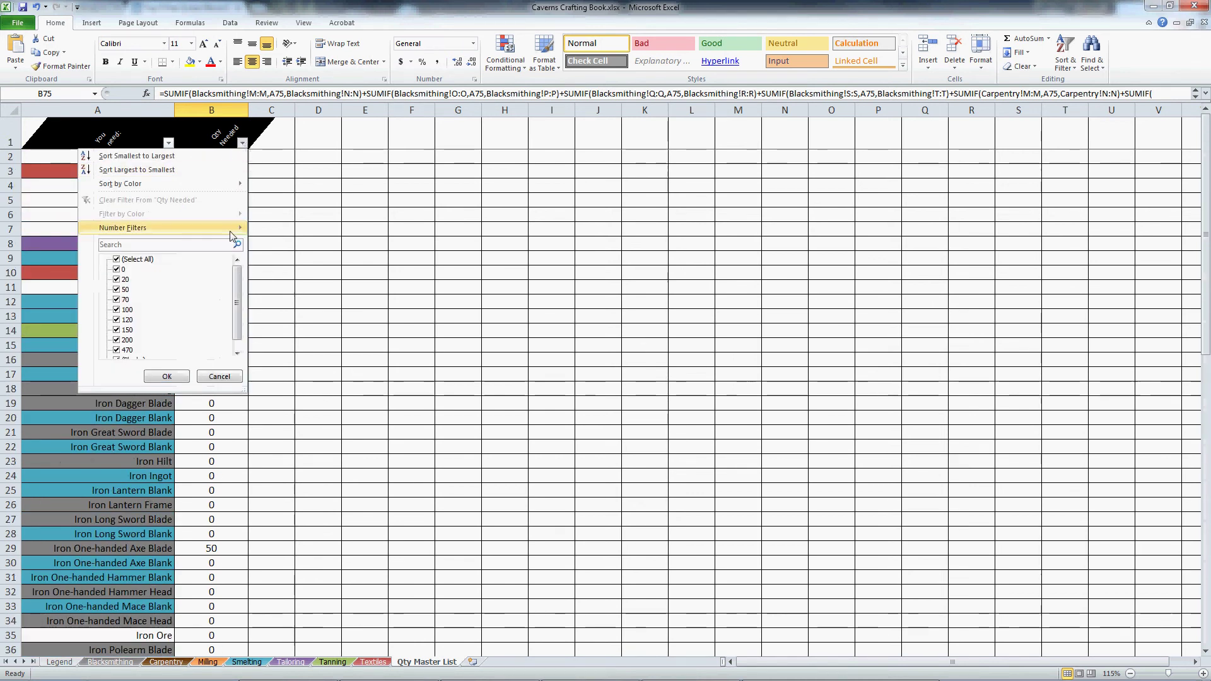
pyautogui.moveTo(230, 231)
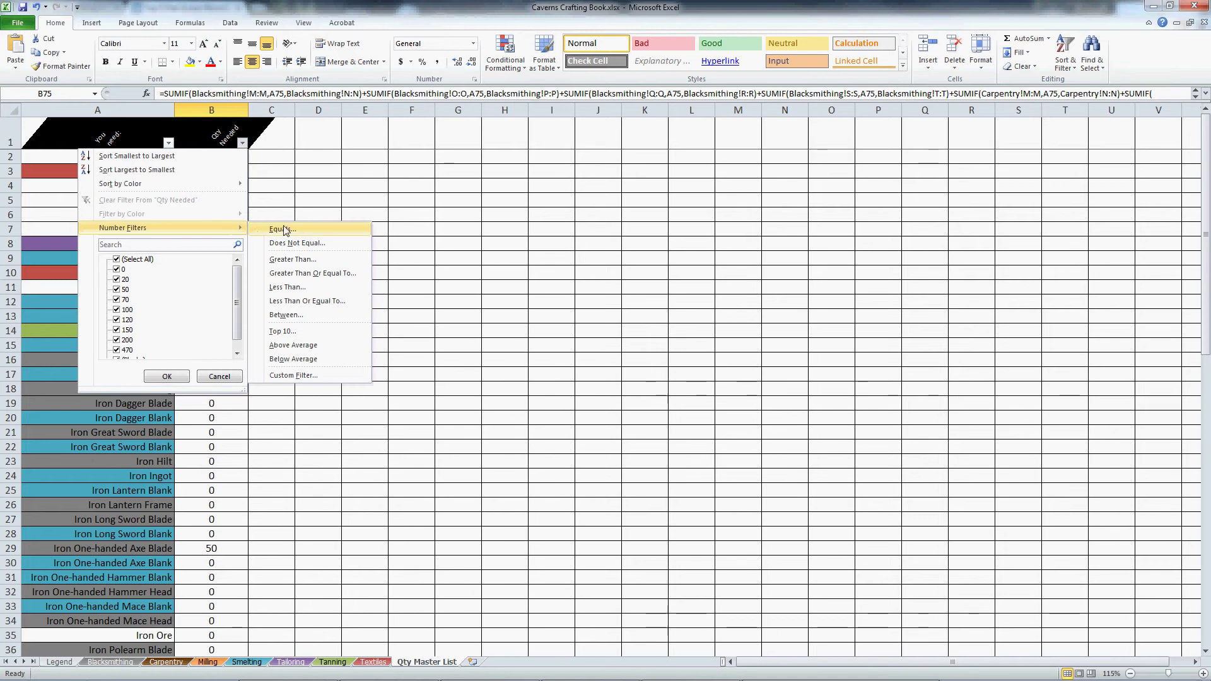
pyautogui.click(285, 260)
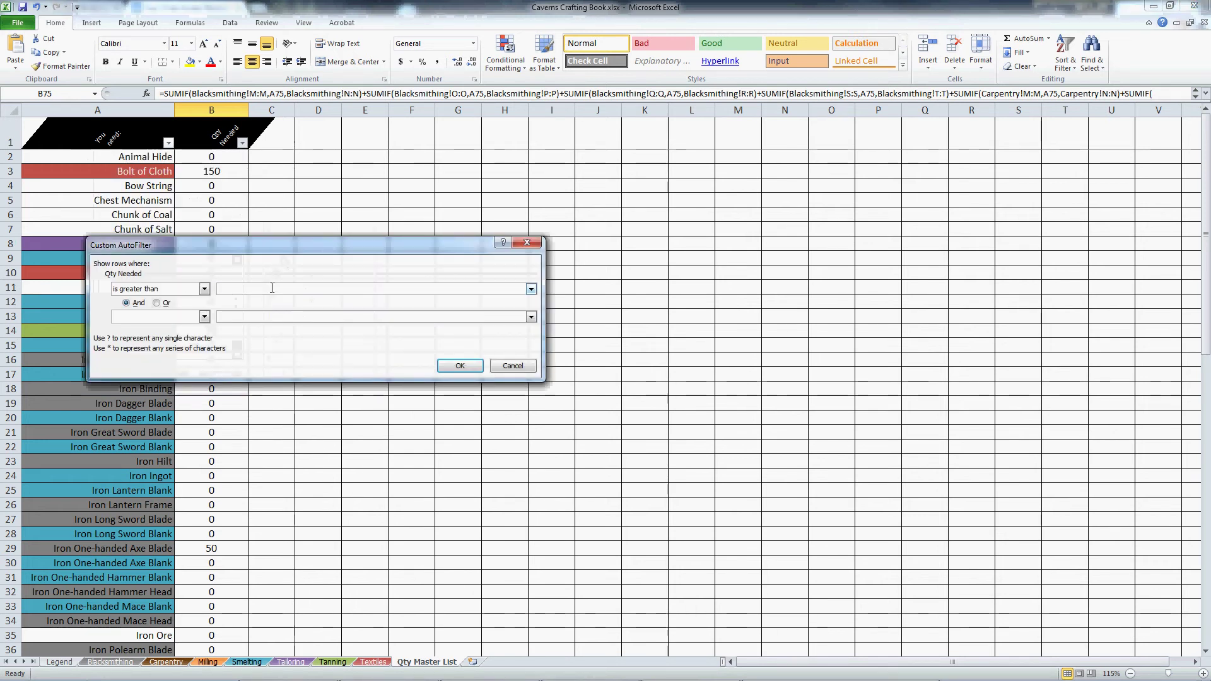
pyautogui.click(445, 366)
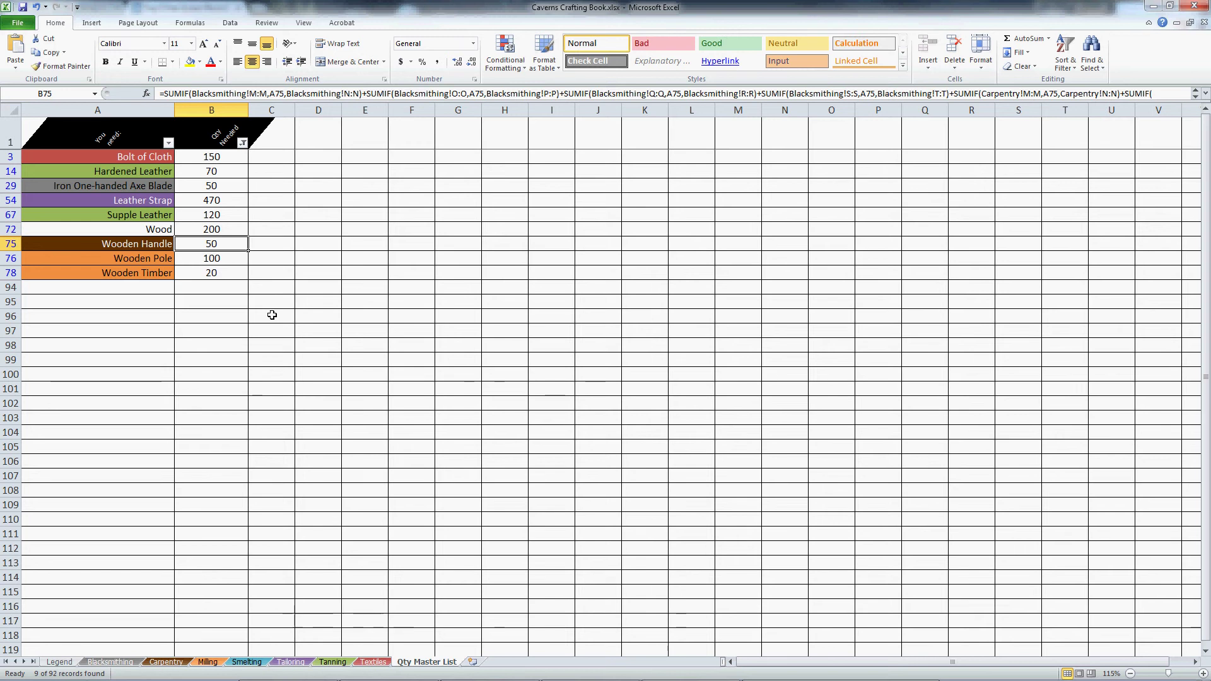
# Examine the filtered ingredient totals, including Bolt of Cloth, Iron One-handed Axe Blade, Leather Strap, Wooden Handle and Wood.
pyautogui.click(235, 188)
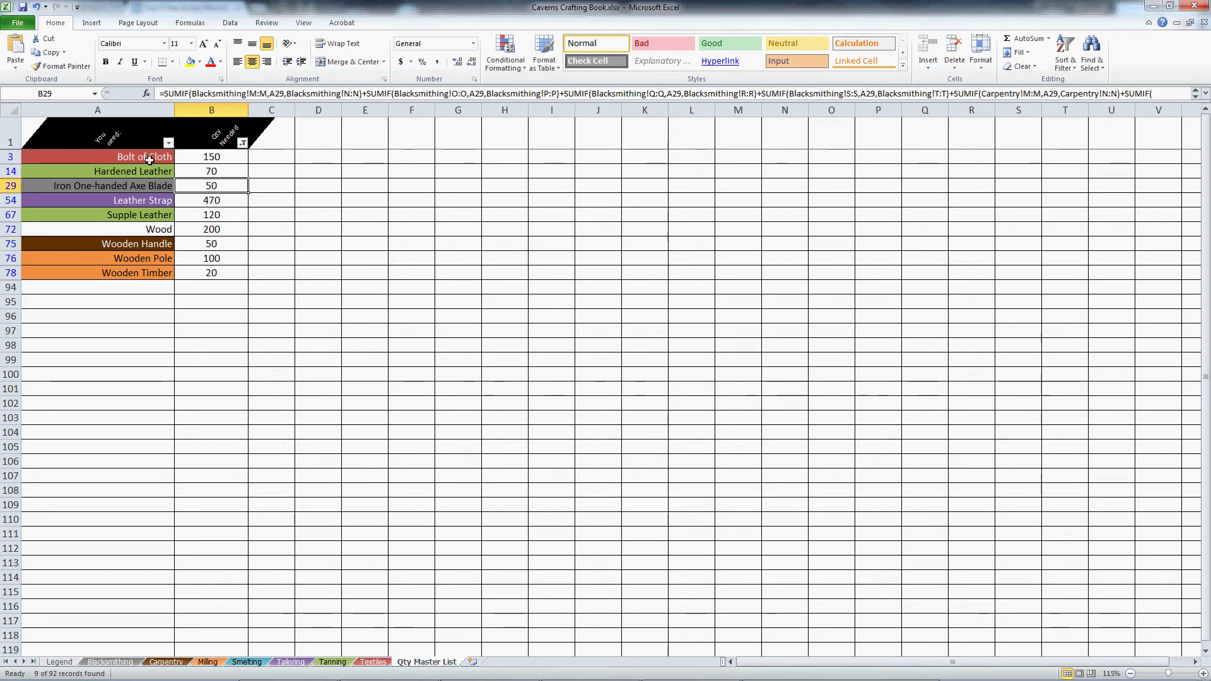
pyautogui.click(182, 159)
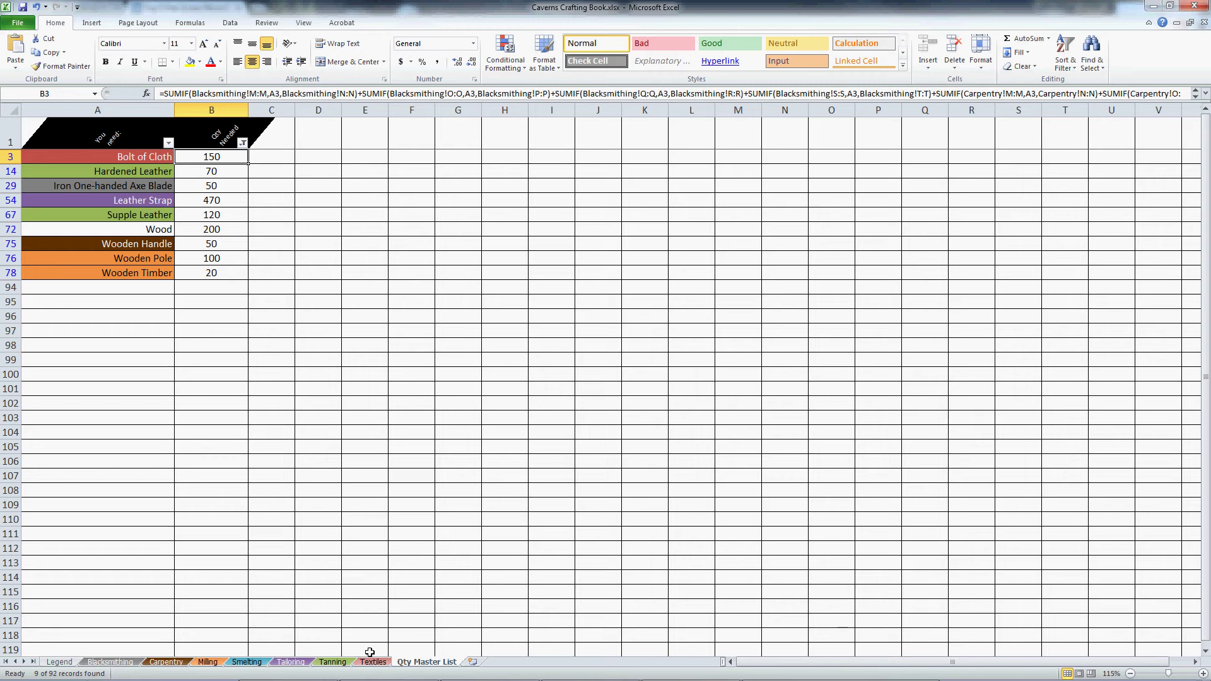
pyautogui.click(211, 200)
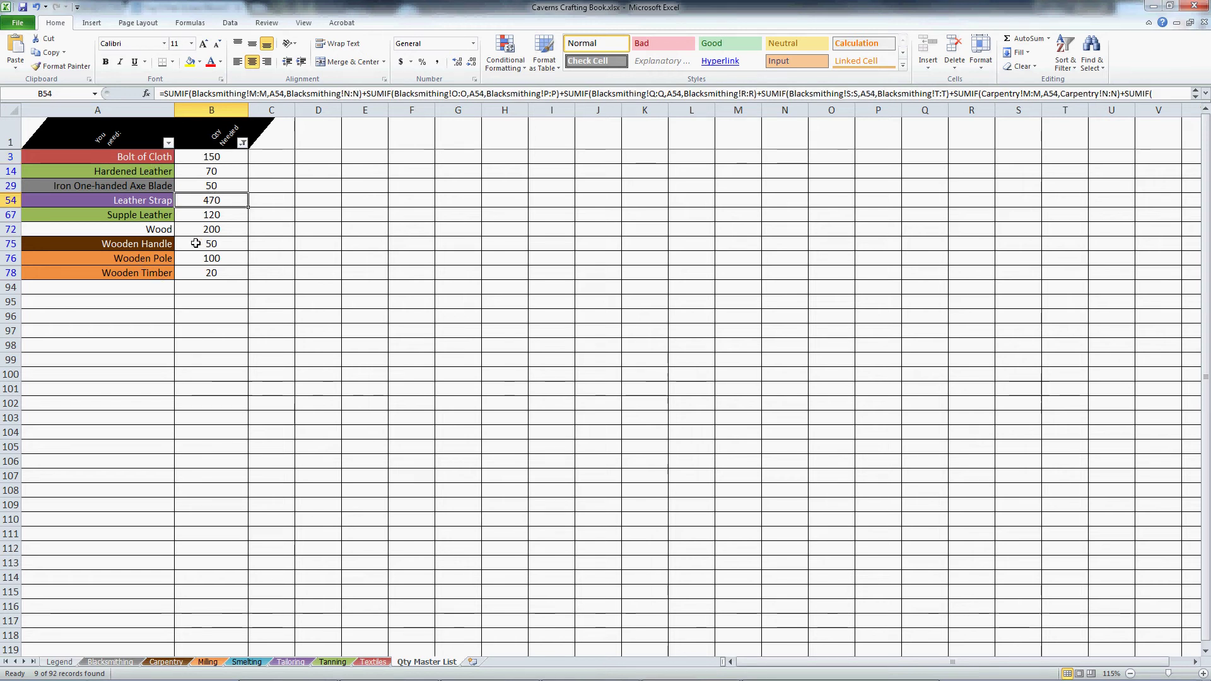
pyautogui.moveTo(144, 158); pyautogui.dragTo(180, 158)
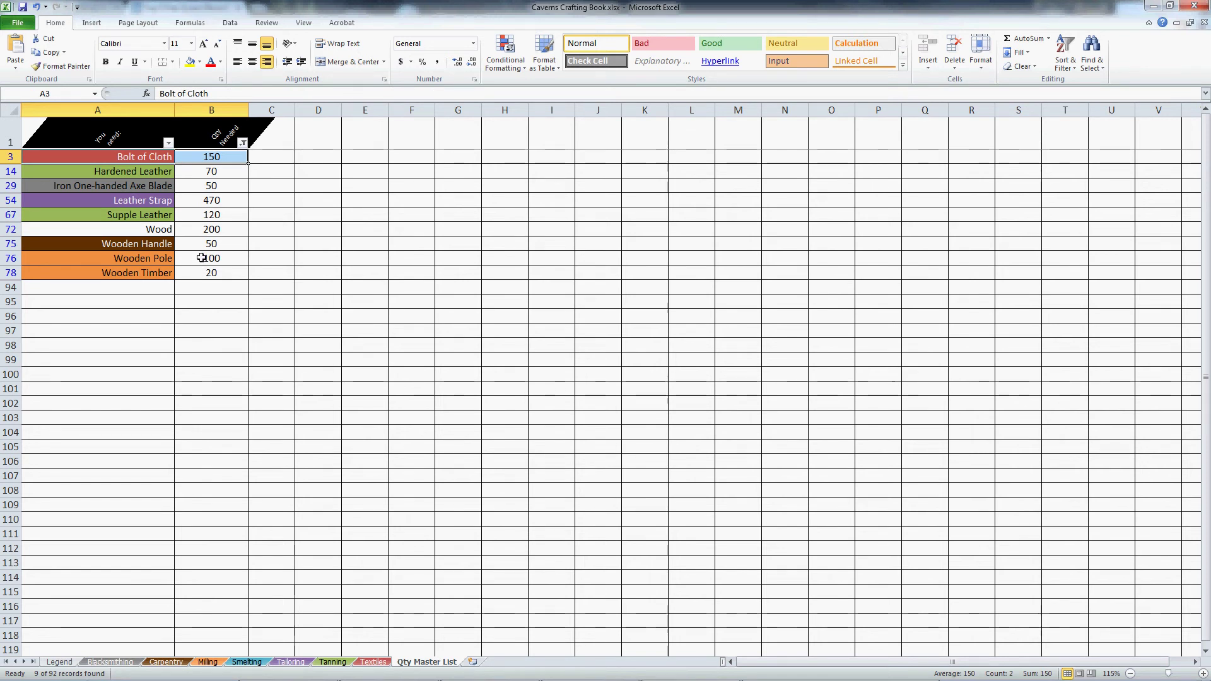
pyautogui.click(209, 199)
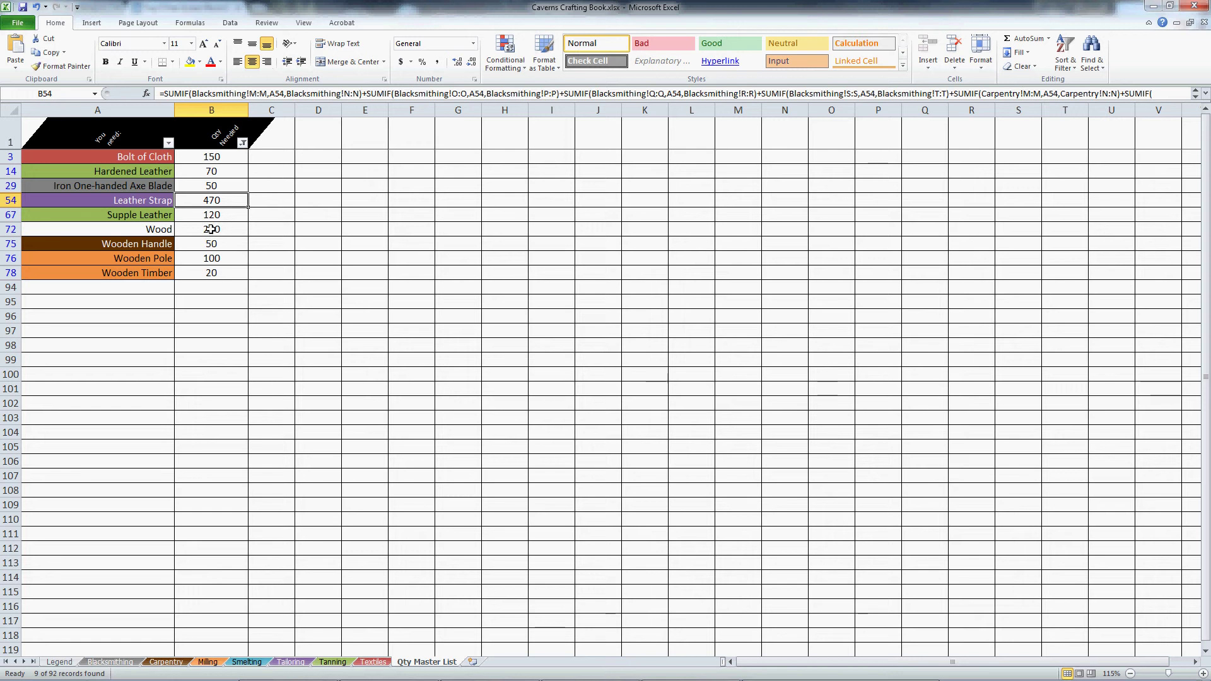
pyautogui.click(211, 183)
pyautogui.click(205, 244)
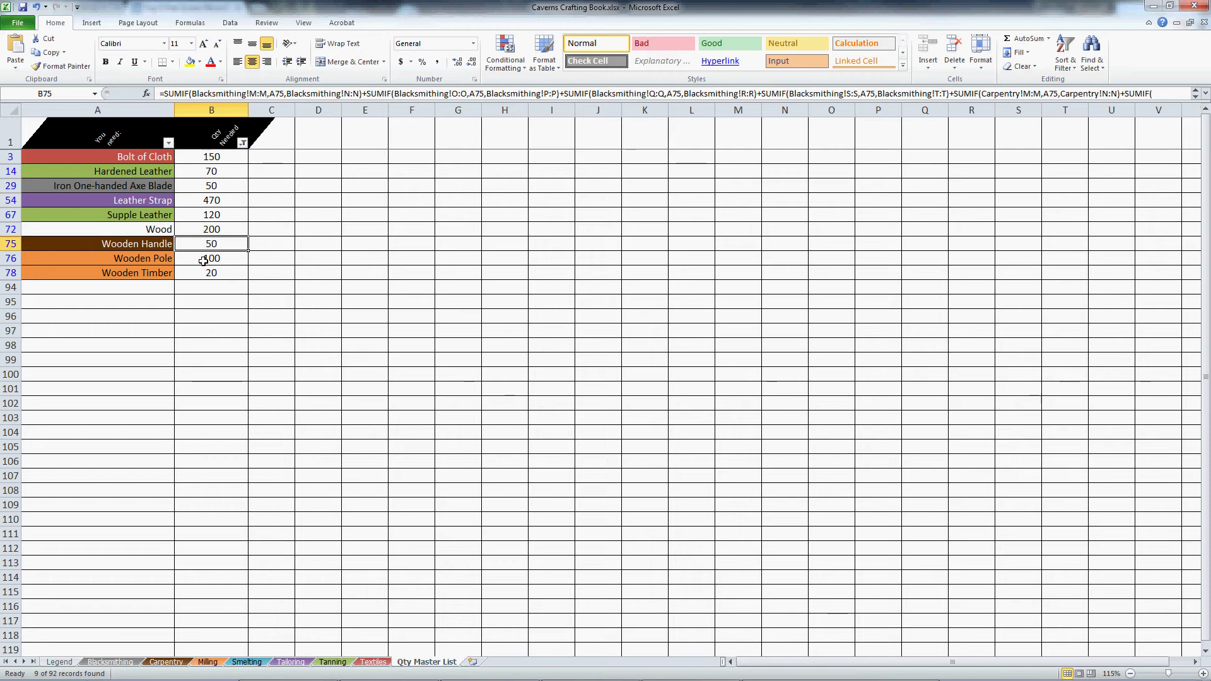
pyautogui.click(205, 231)
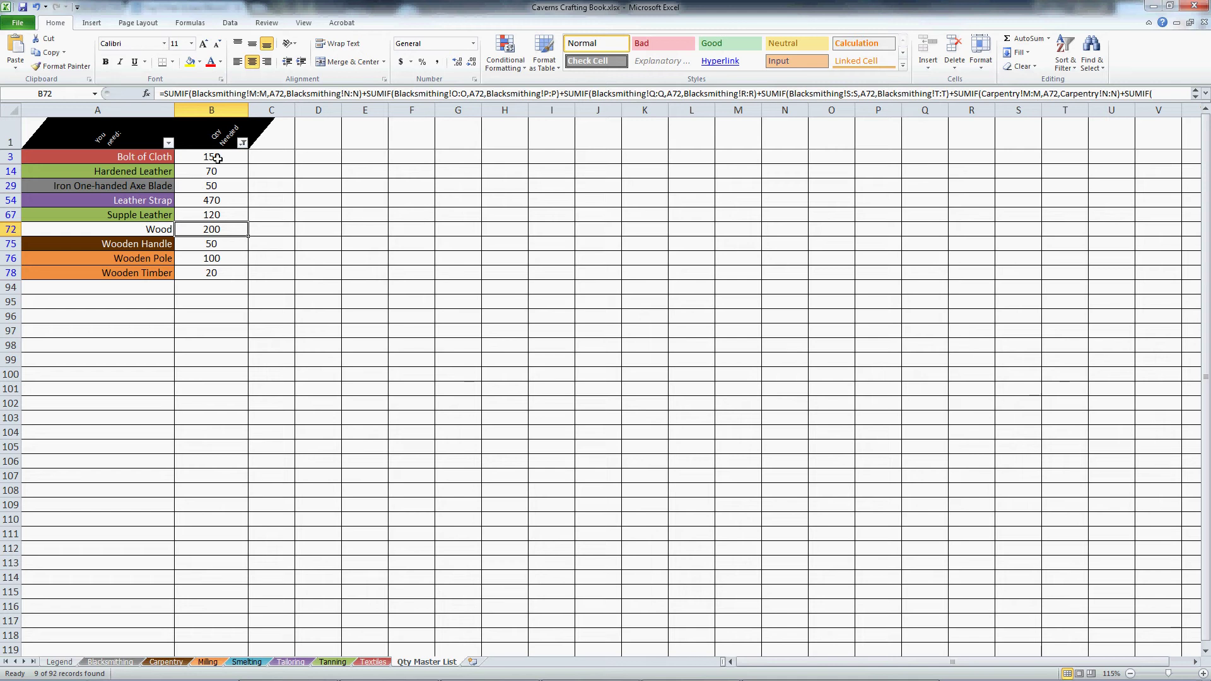
# Reapply the Qty Needed greater-than filter with its comparison value left blank.
pyautogui.click(241, 144)
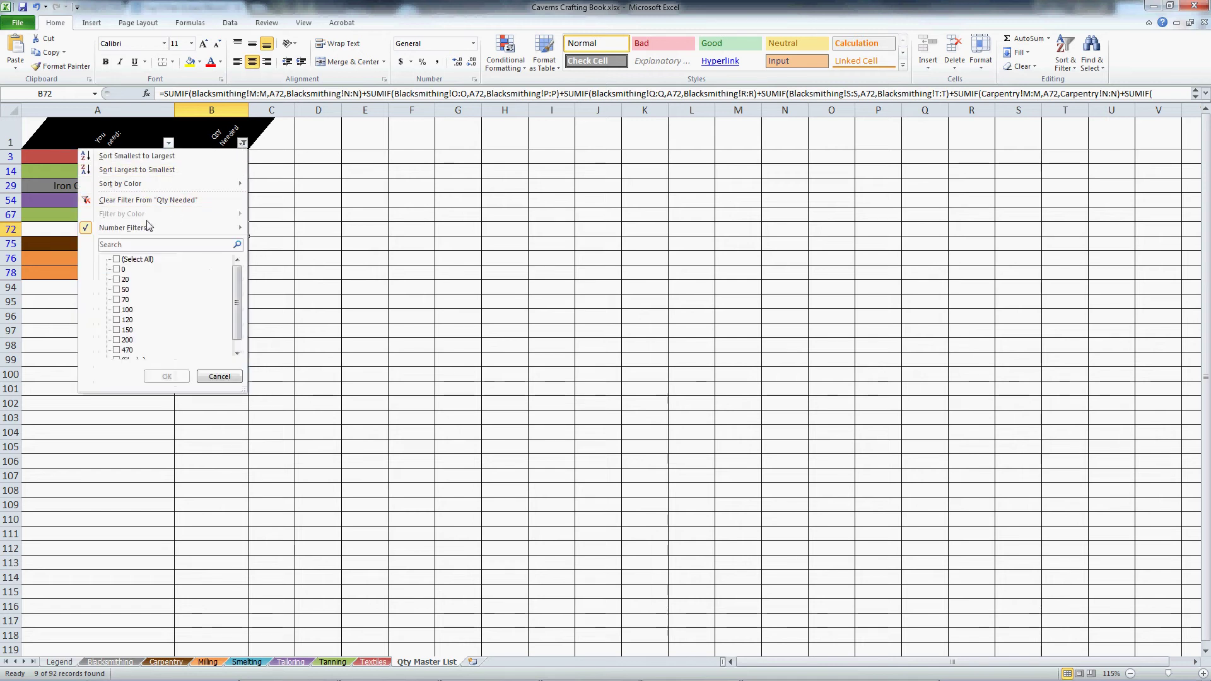
pyautogui.moveTo(149, 229)
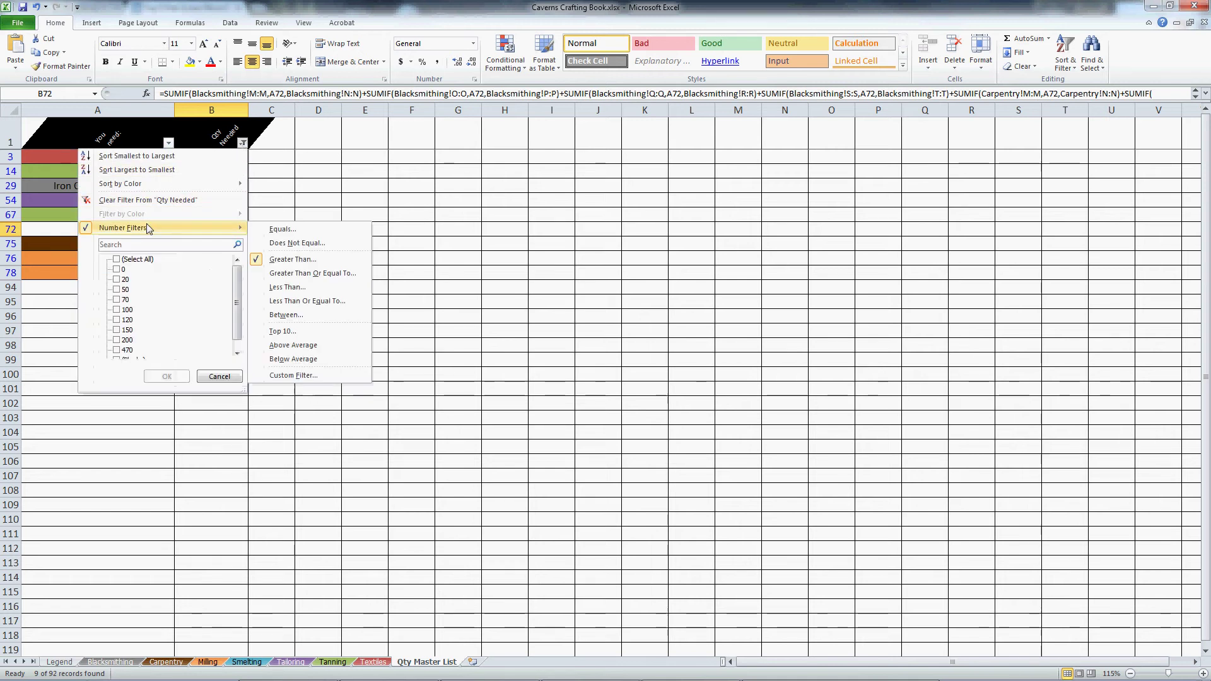
pyautogui.click(256, 261)
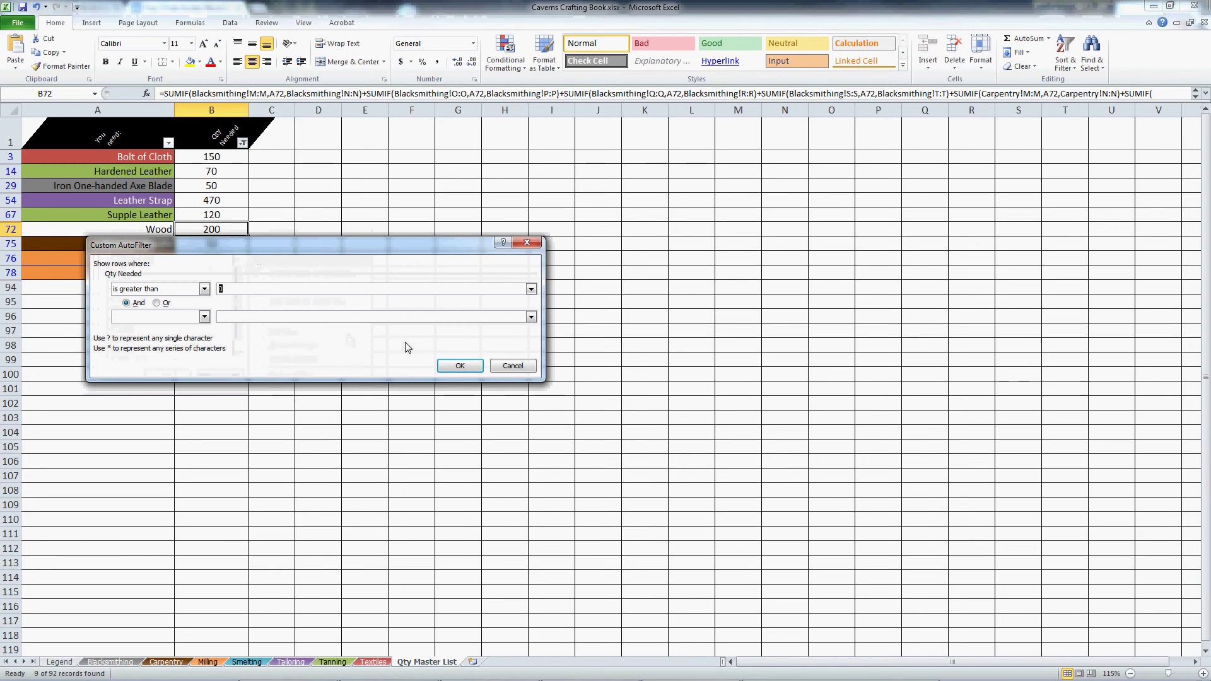
pyautogui.click(457, 365)
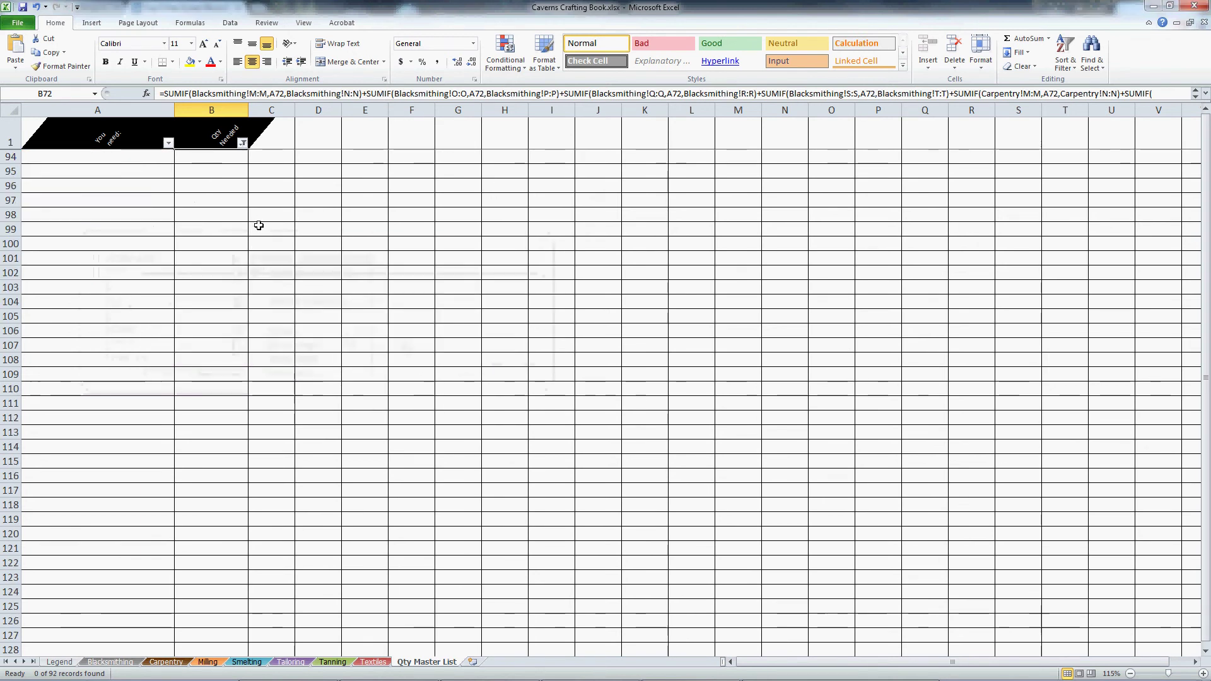
# Try to apply the Qty Needed custom filter with its comparison operator and value both left blank.
pyautogui.click(244, 145)
pyautogui.moveTo(201, 231)
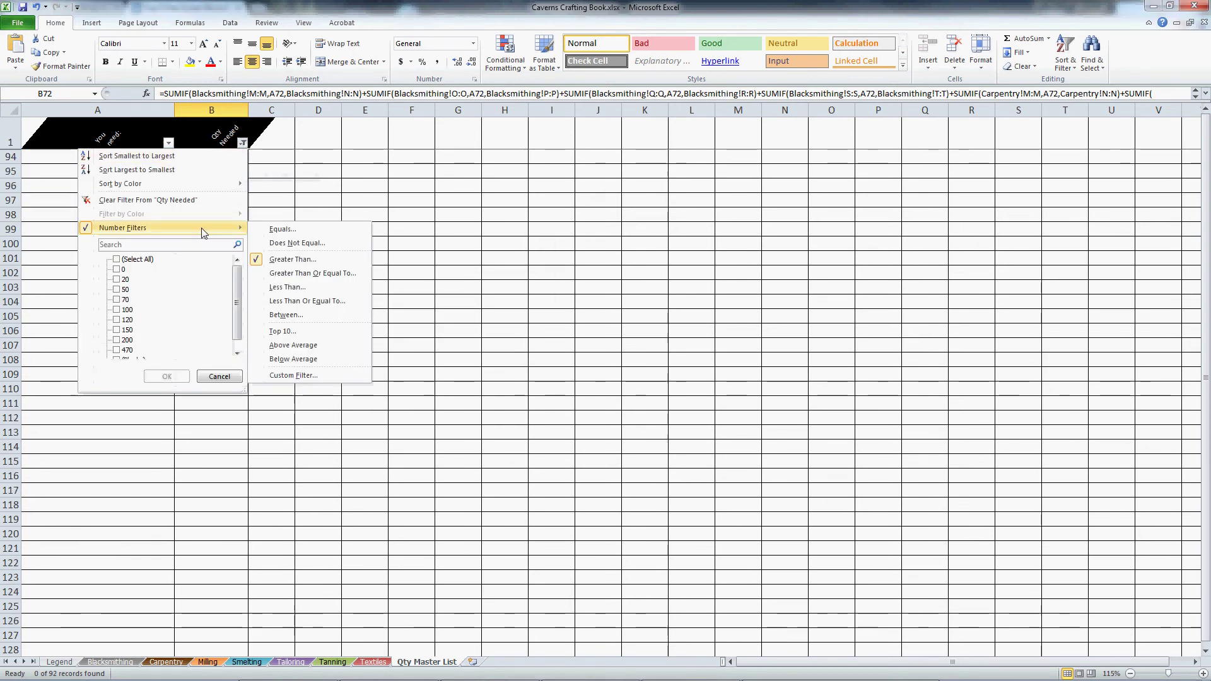
pyautogui.click(293, 259)
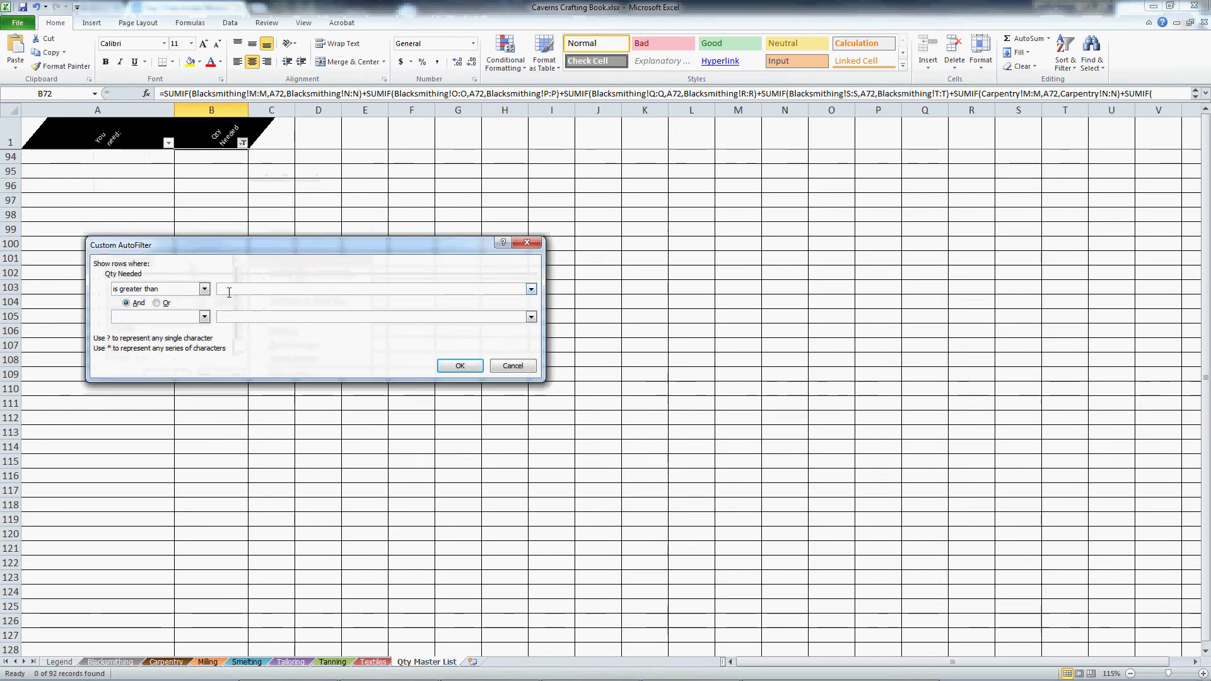
pyautogui.click(204, 289)
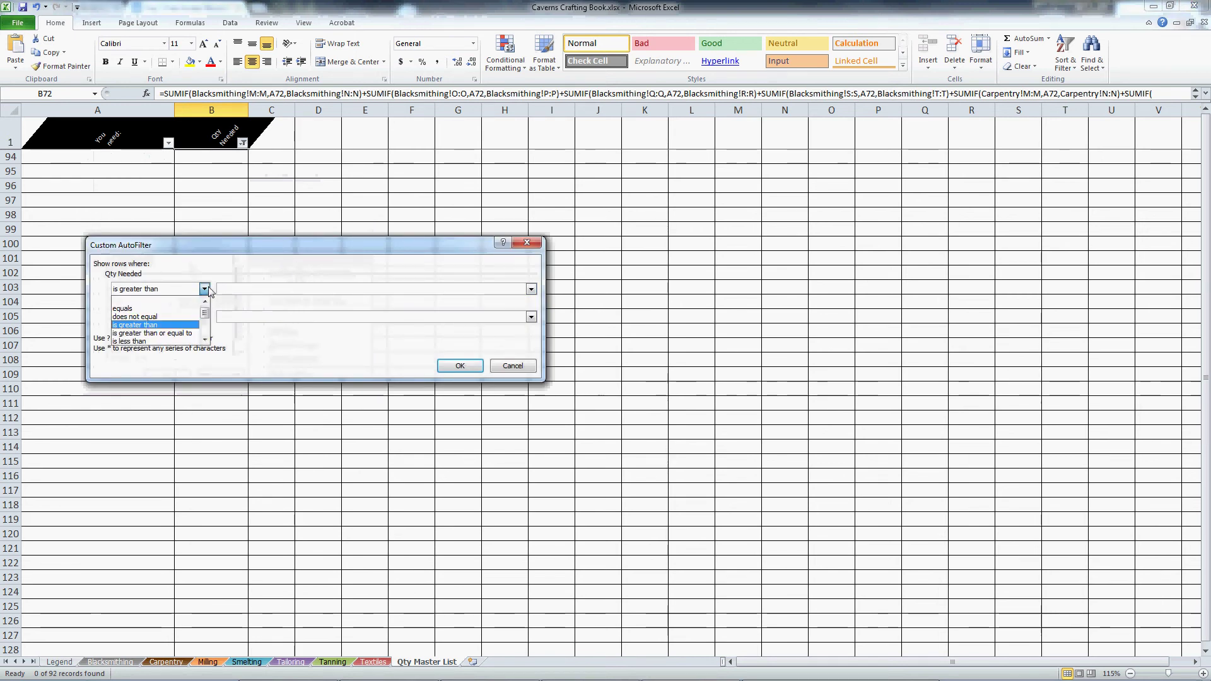
pyautogui.click(154, 296)
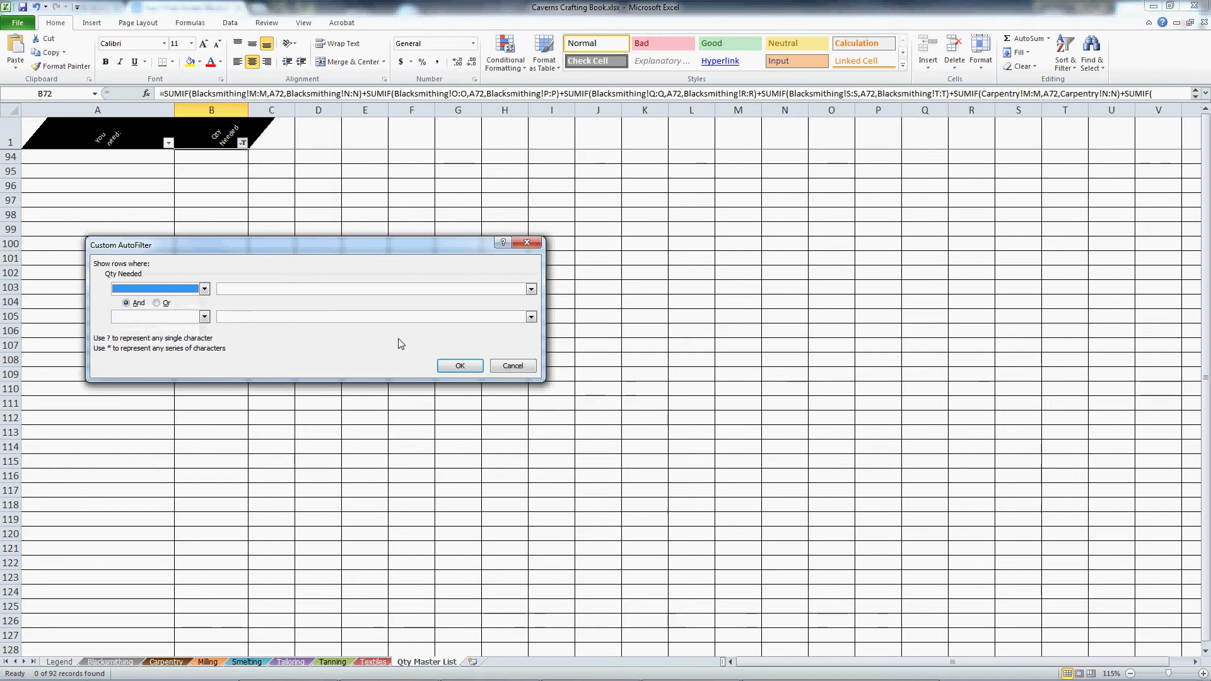
pyautogui.click(460, 366)
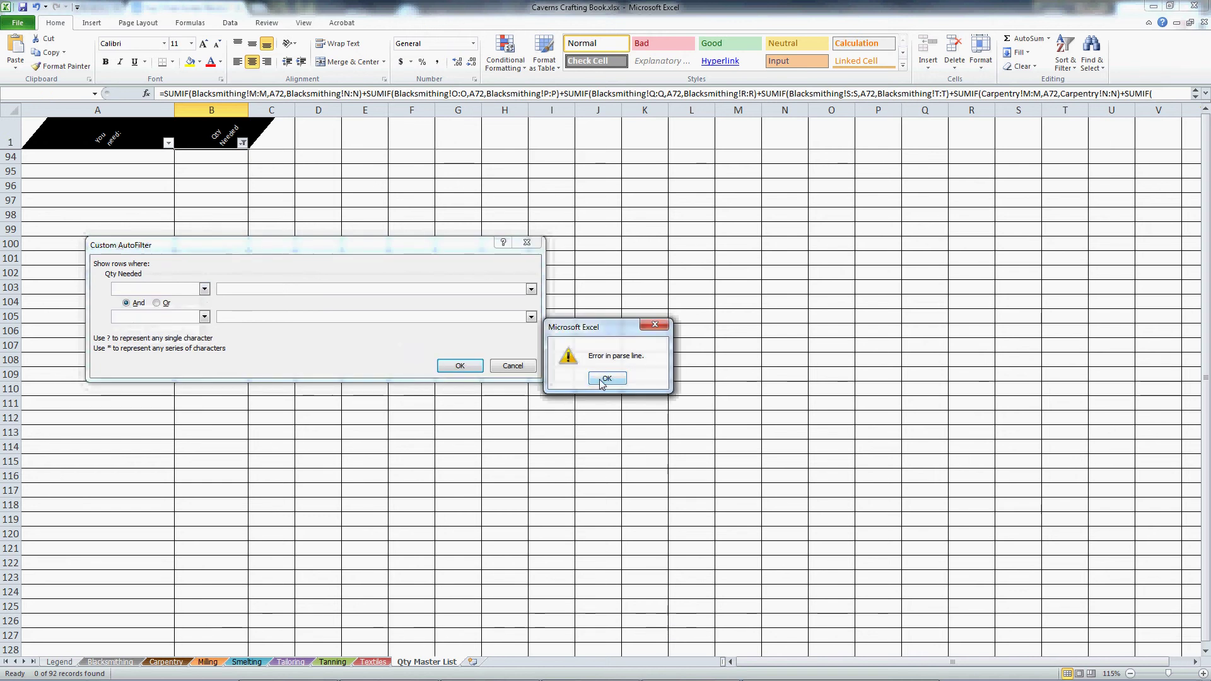
pyautogui.click(603, 379)
# Apply the Qty Needed custom filter with the equals operator and a blank comparison value.
pyautogui.click(204, 289)
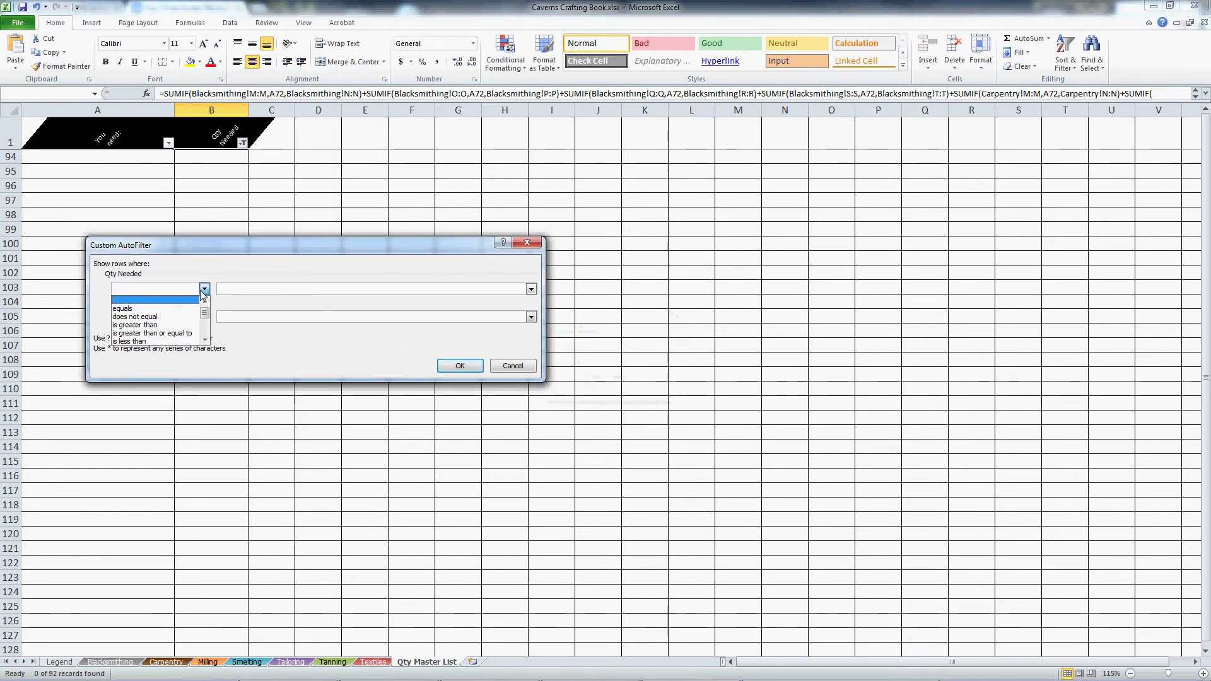
pyautogui.click(203, 308)
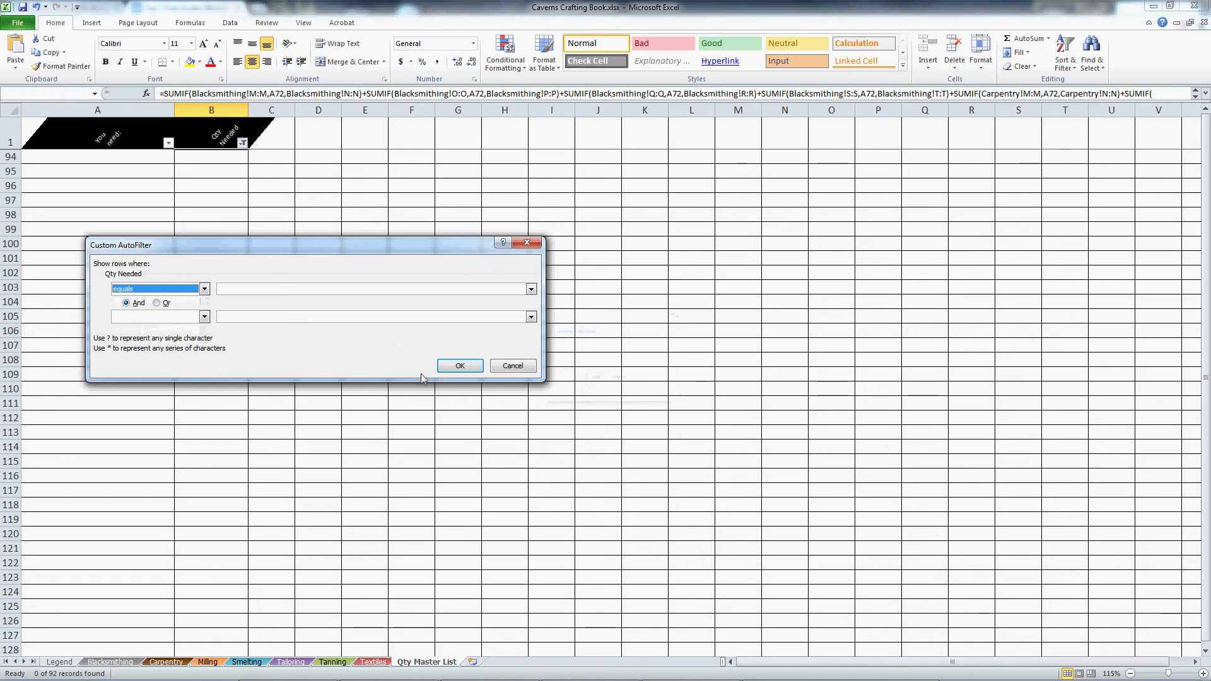
pyautogui.click(460, 366)
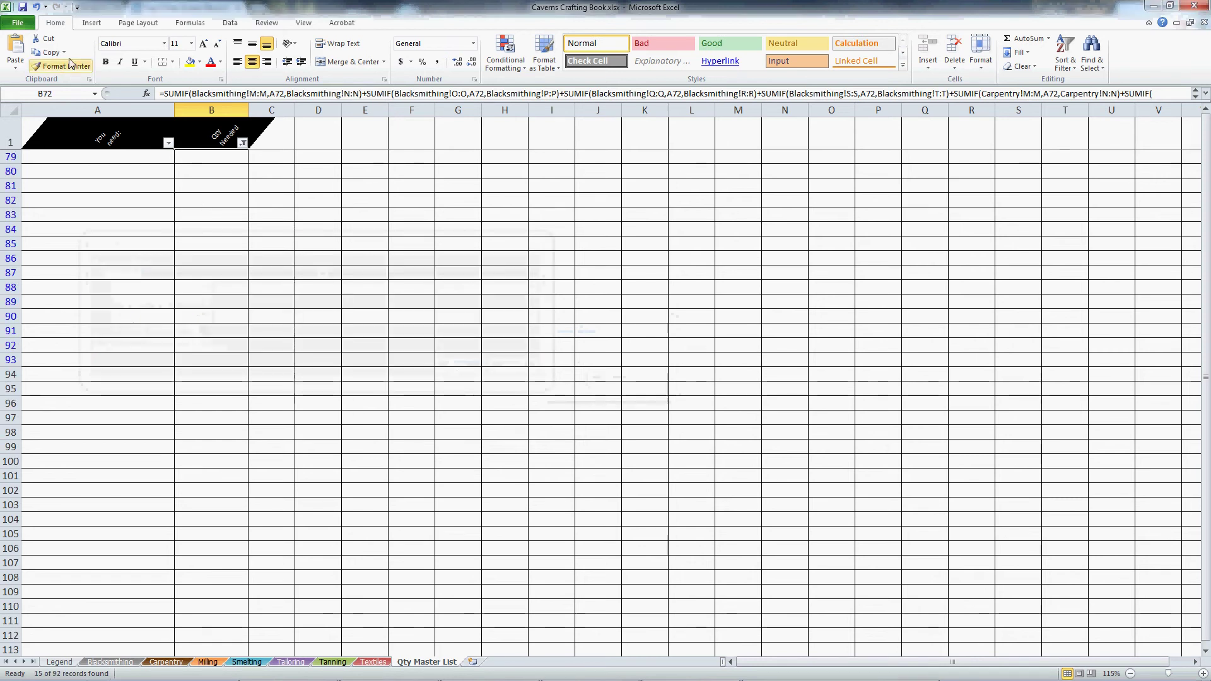
# Undo the recent Qty Needed filter changes until the full ingredient list is unfiltered.
pyautogui.click(37, 7)
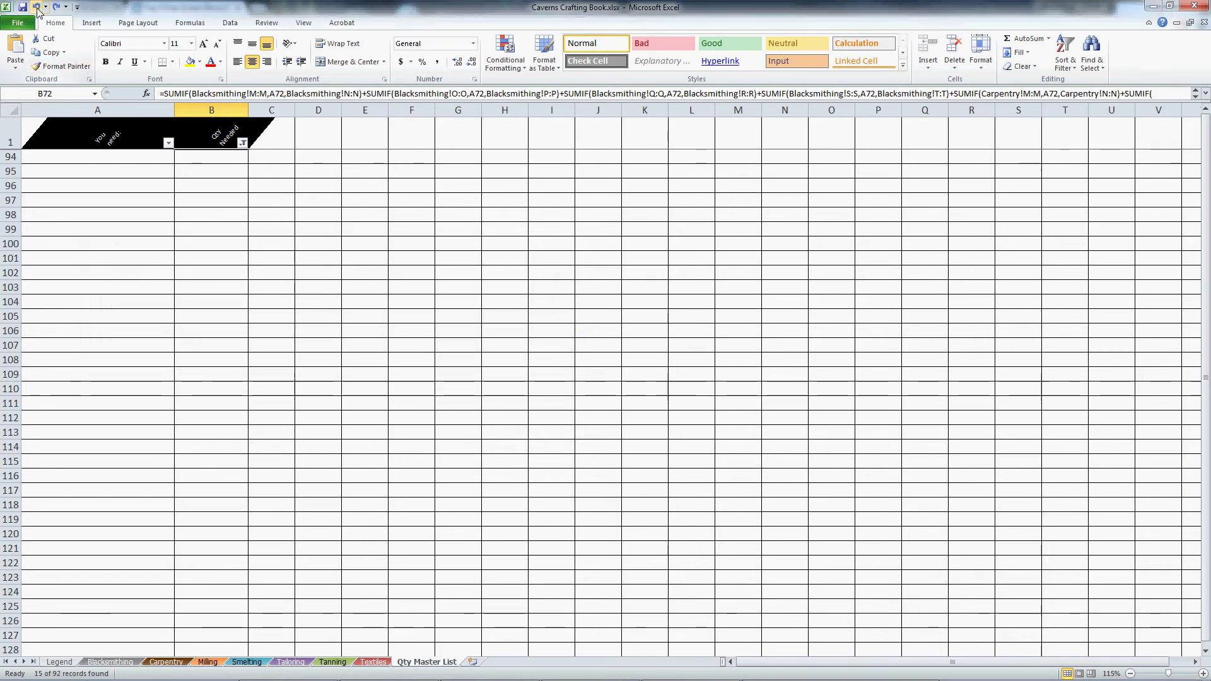
pyautogui.click(37, 8)
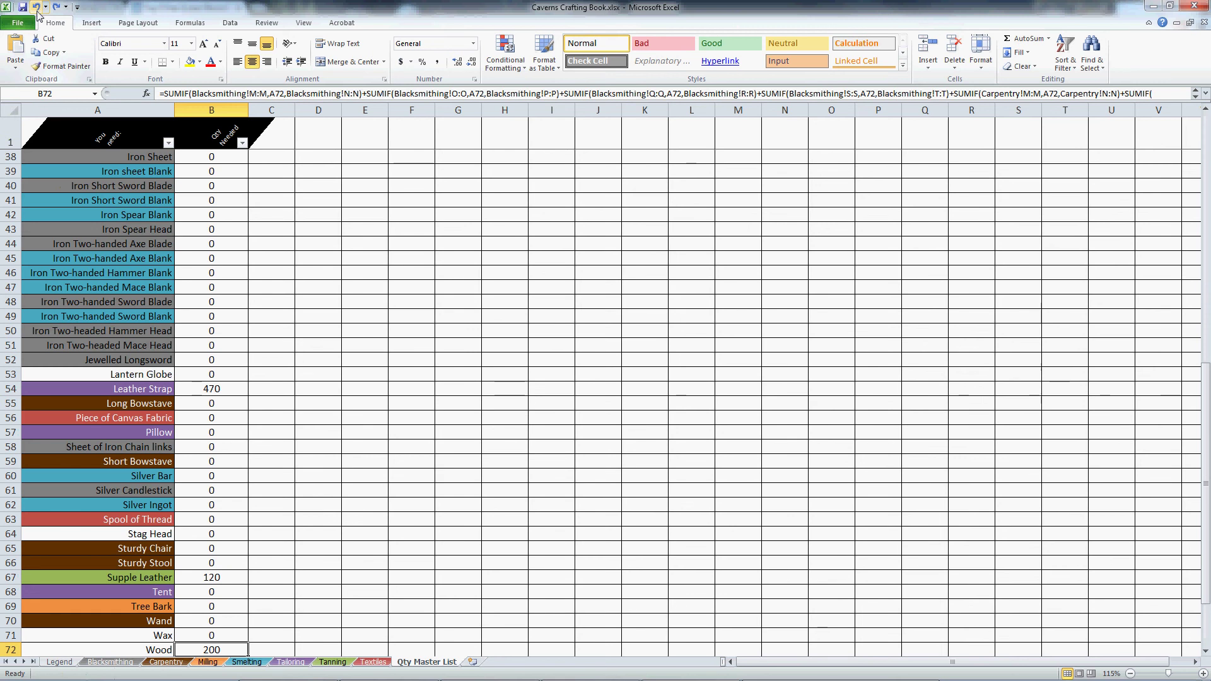
pyautogui.click(221, 228)
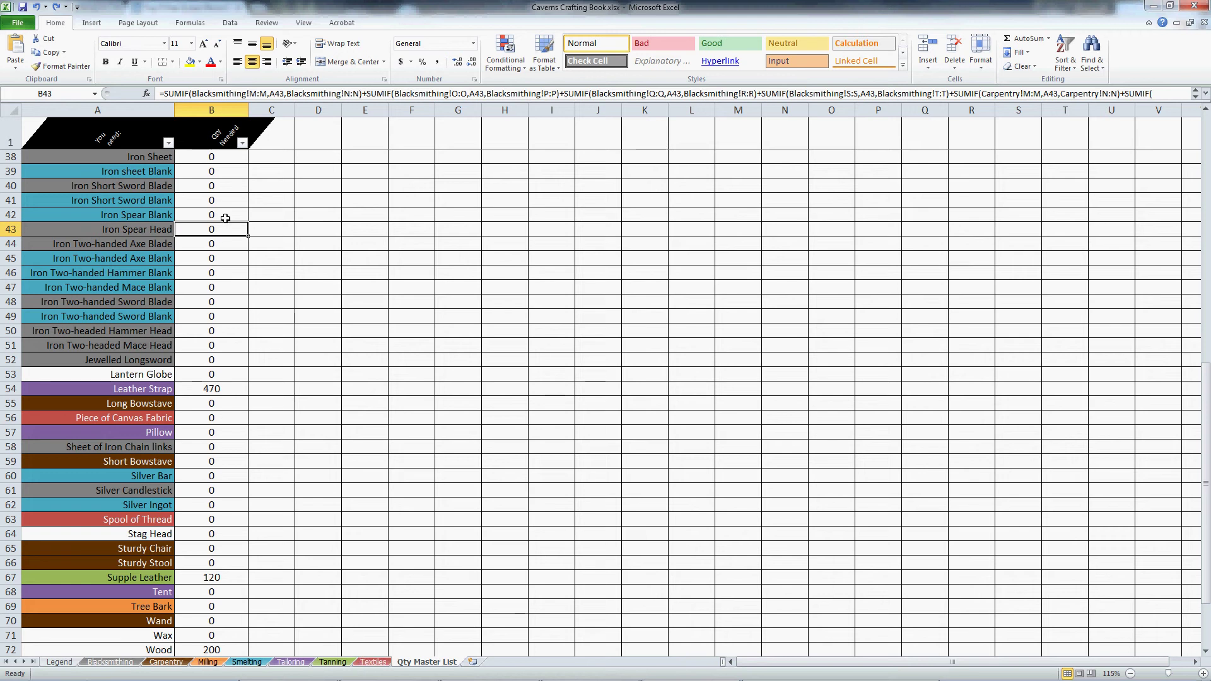
# Look at the cell color filter choices for the You need column without applying one.
pyautogui.click(169, 143)
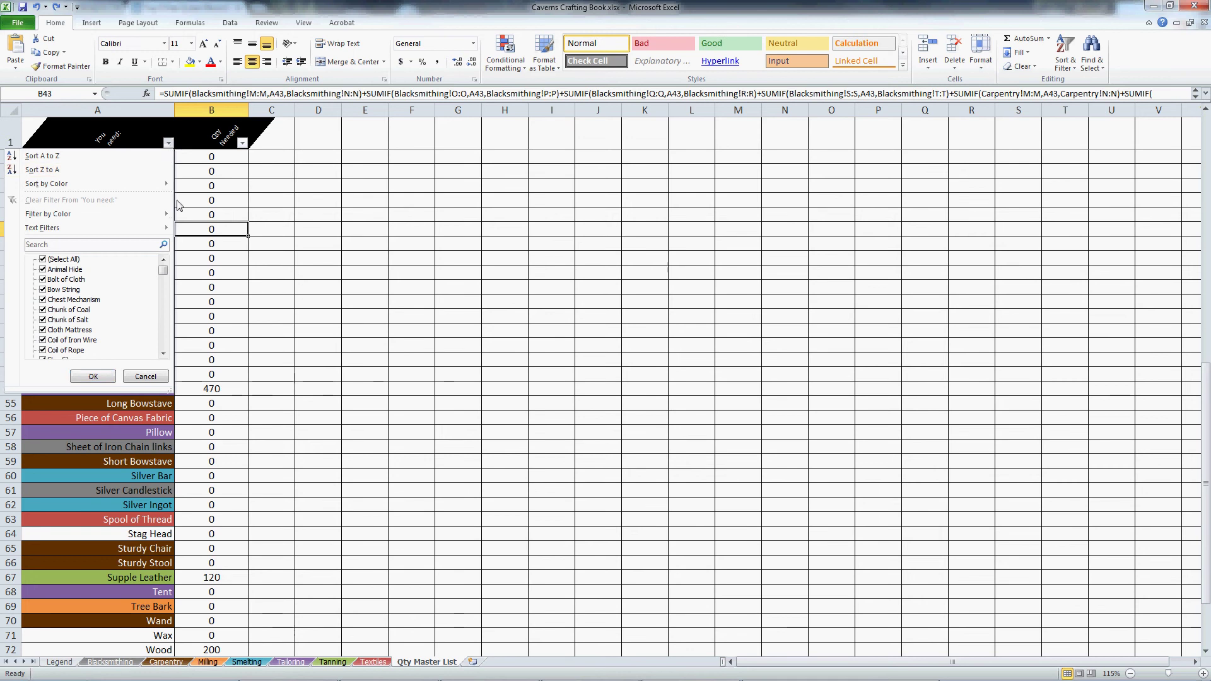
pyautogui.moveTo(167, 216)
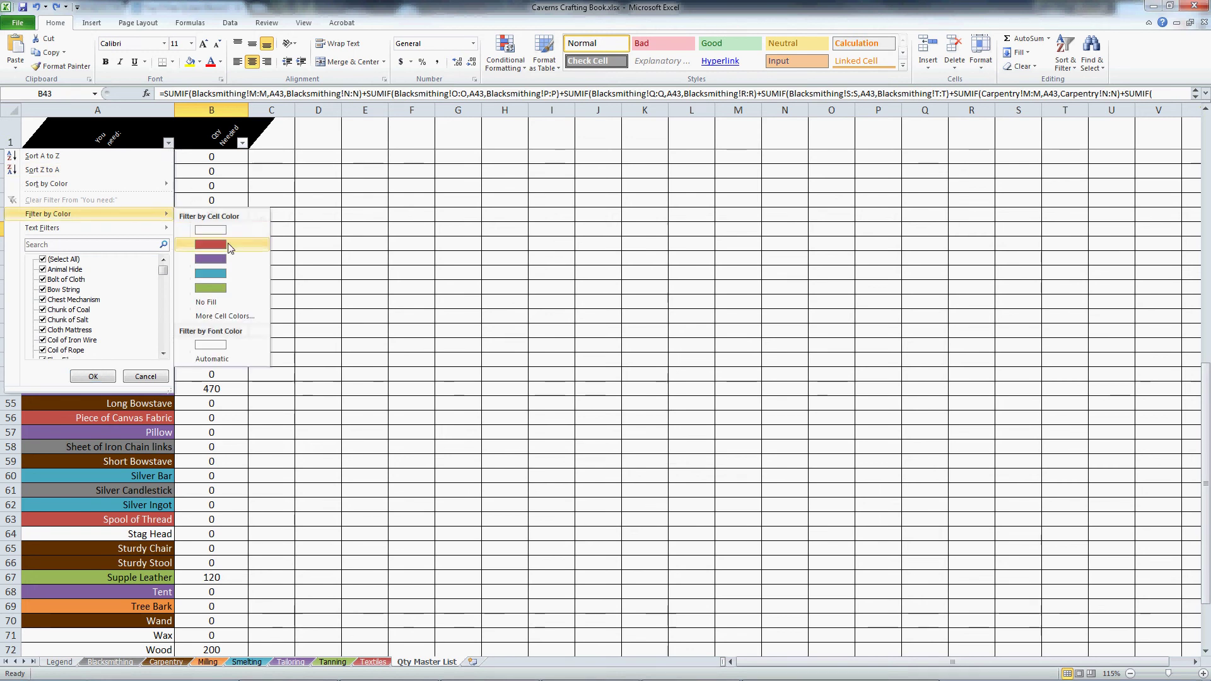
pyautogui.click(247, 160)
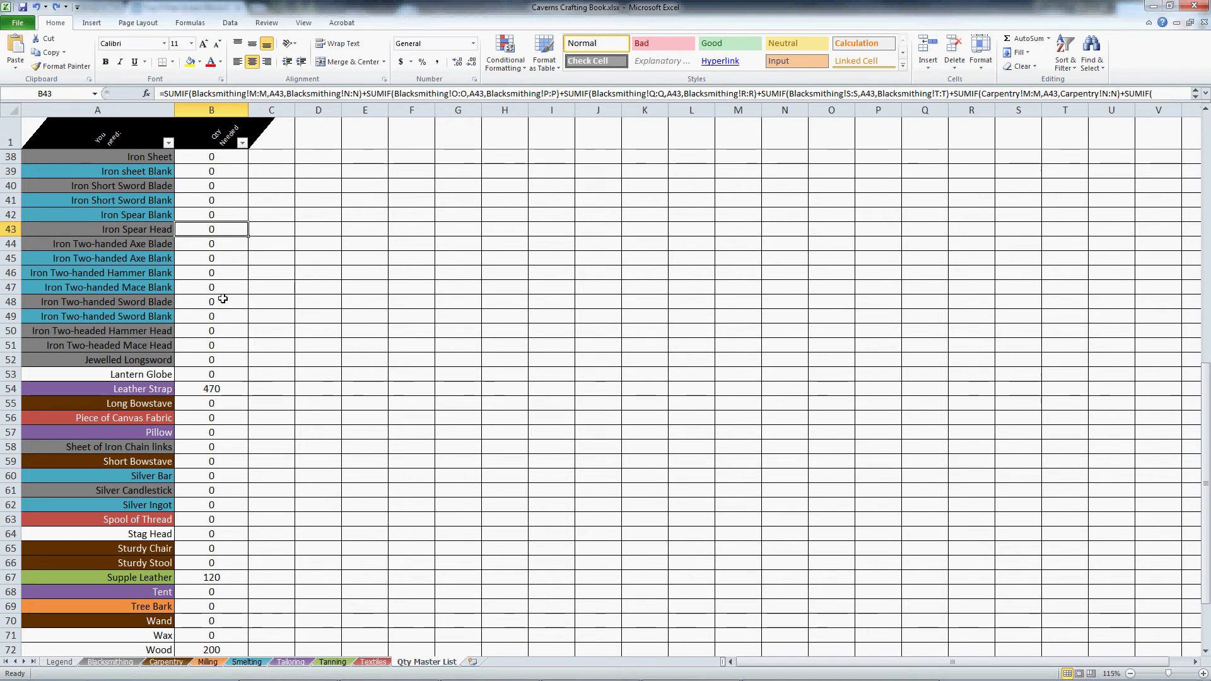
pyautogui.click(191, 206)
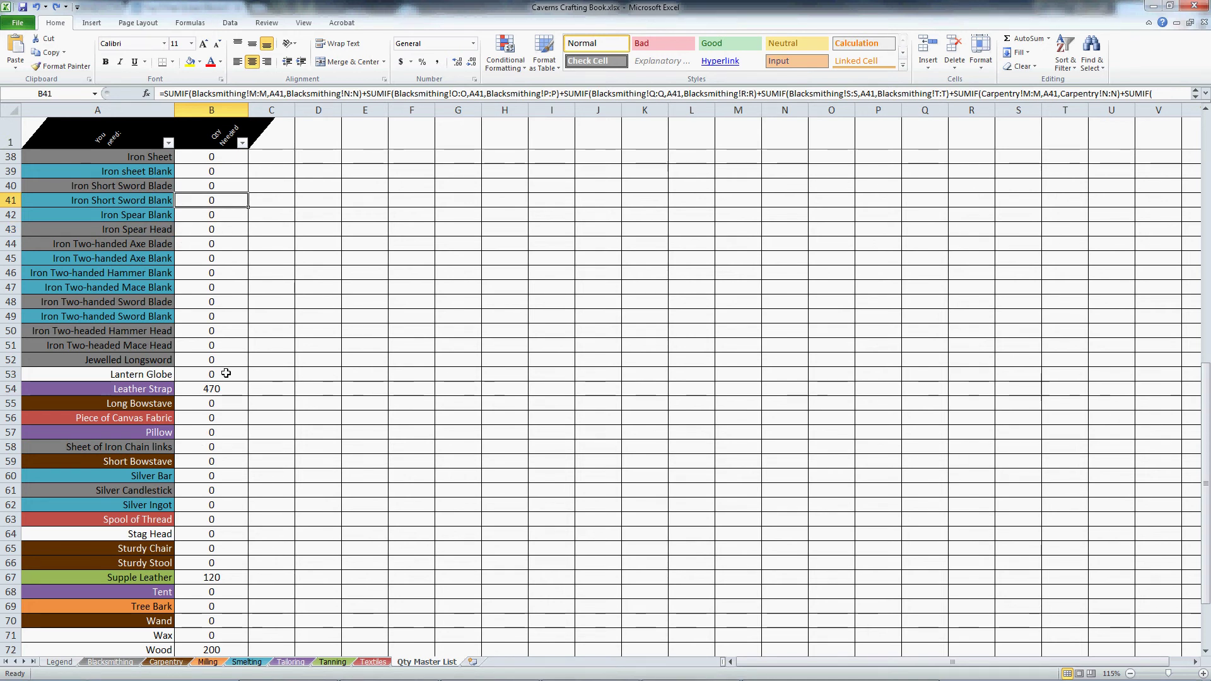
# Clear the Make How Many quantities in cells L15 to L23 on the Carpentry sheet.
pyautogui.click(166, 661)
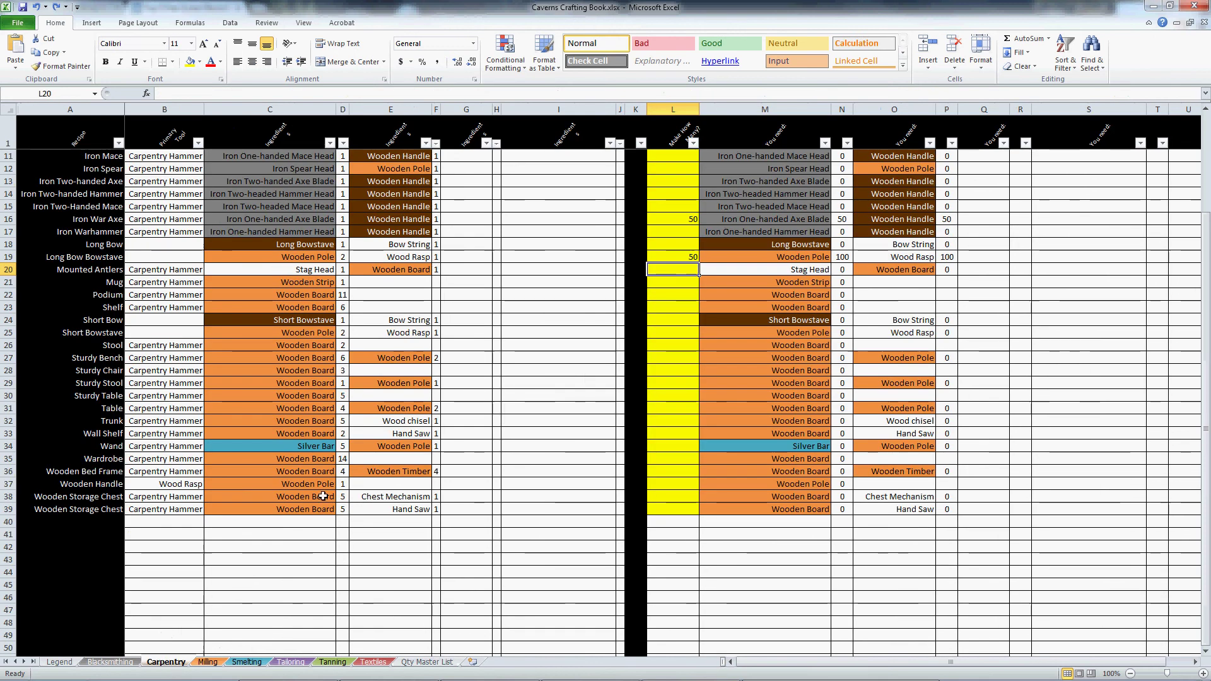
pyautogui.moveTo(674, 202); pyautogui.dragTo(670, 298)
pyautogui.press('Delete')
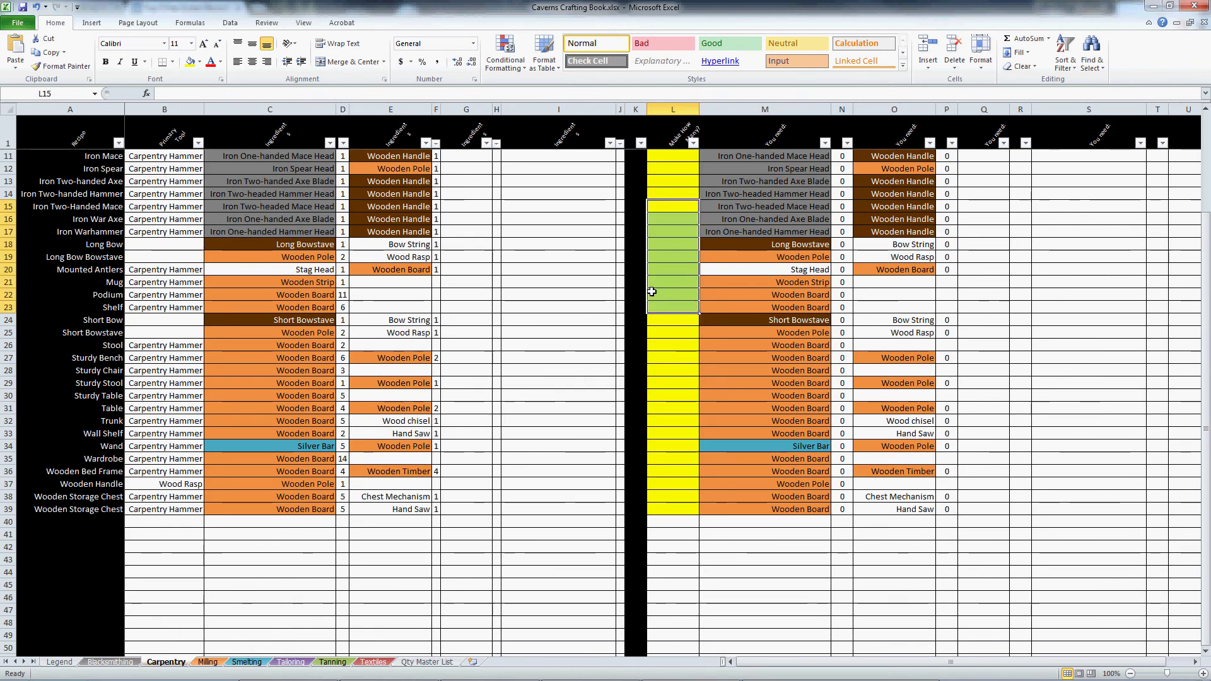
pyautogui.click(521, 265)
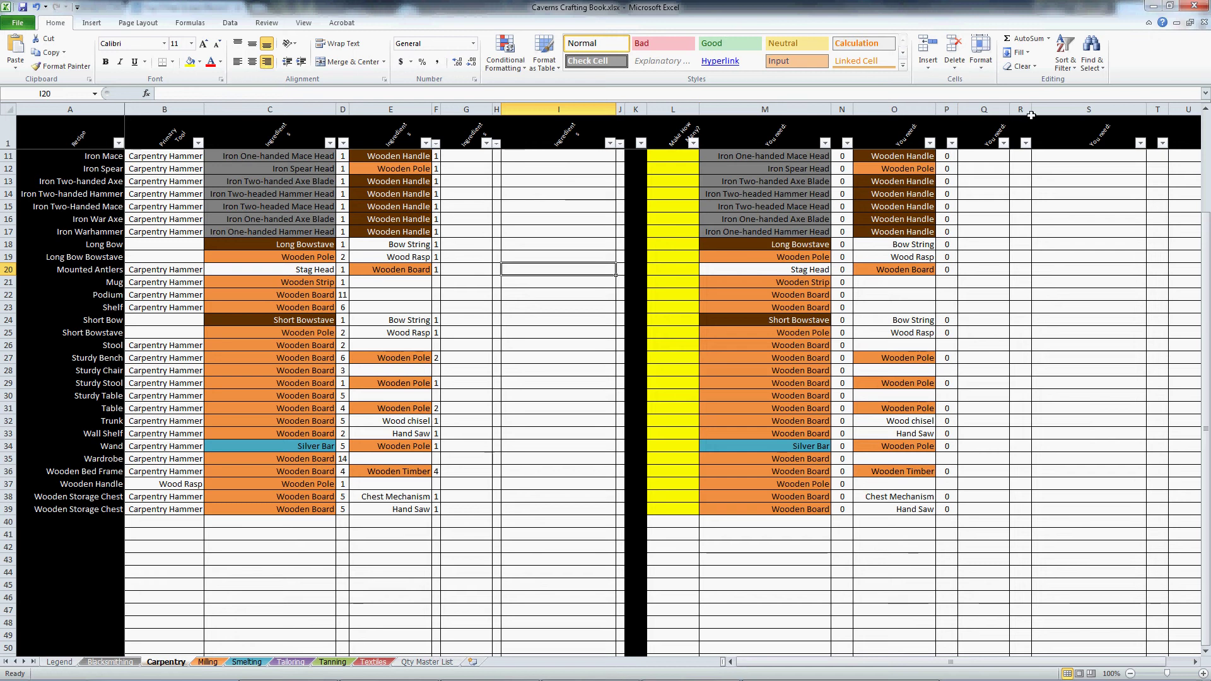
# Check the Blacksmithing, Milling and Smelting sheets for entered Make How Many quantities.
pyautogui.click(129, 662)
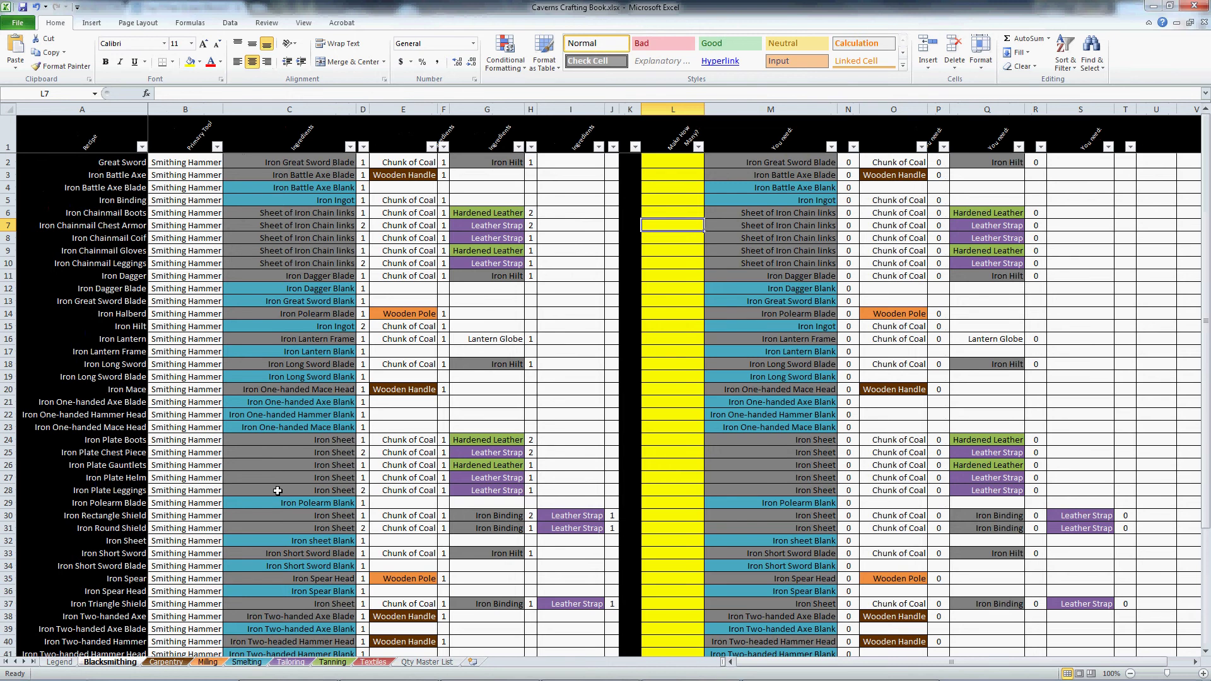
pyautogui.click(207, 662)
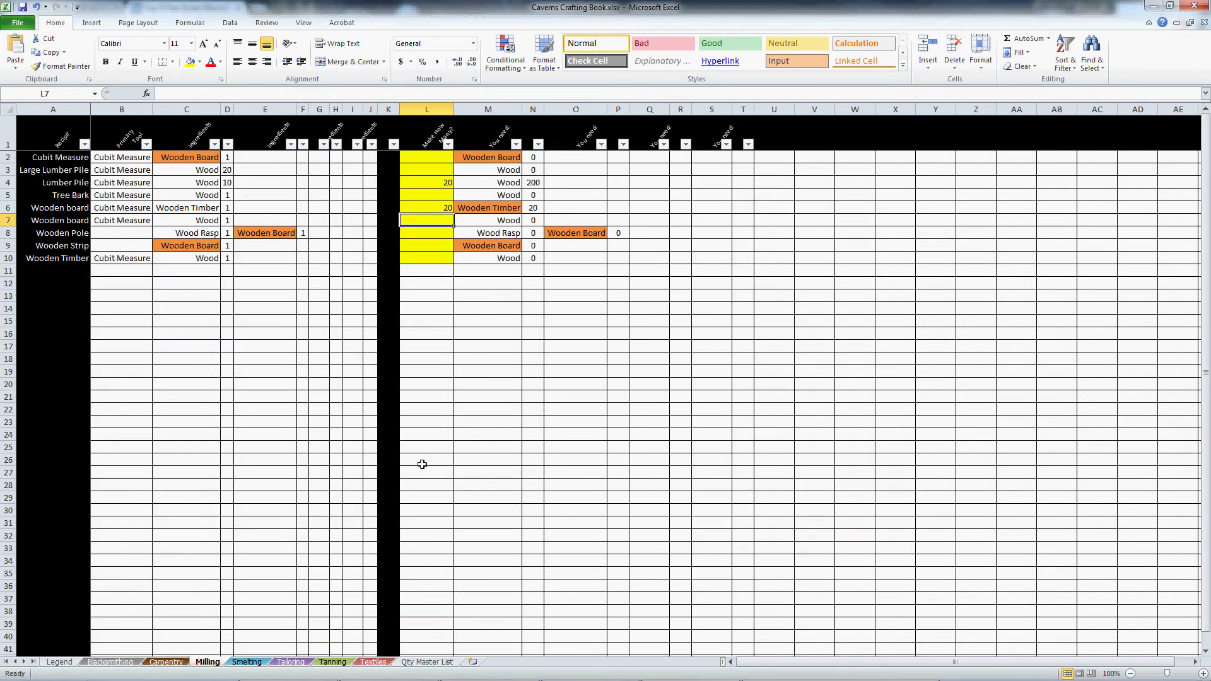
pyautogui.click(260, 666)
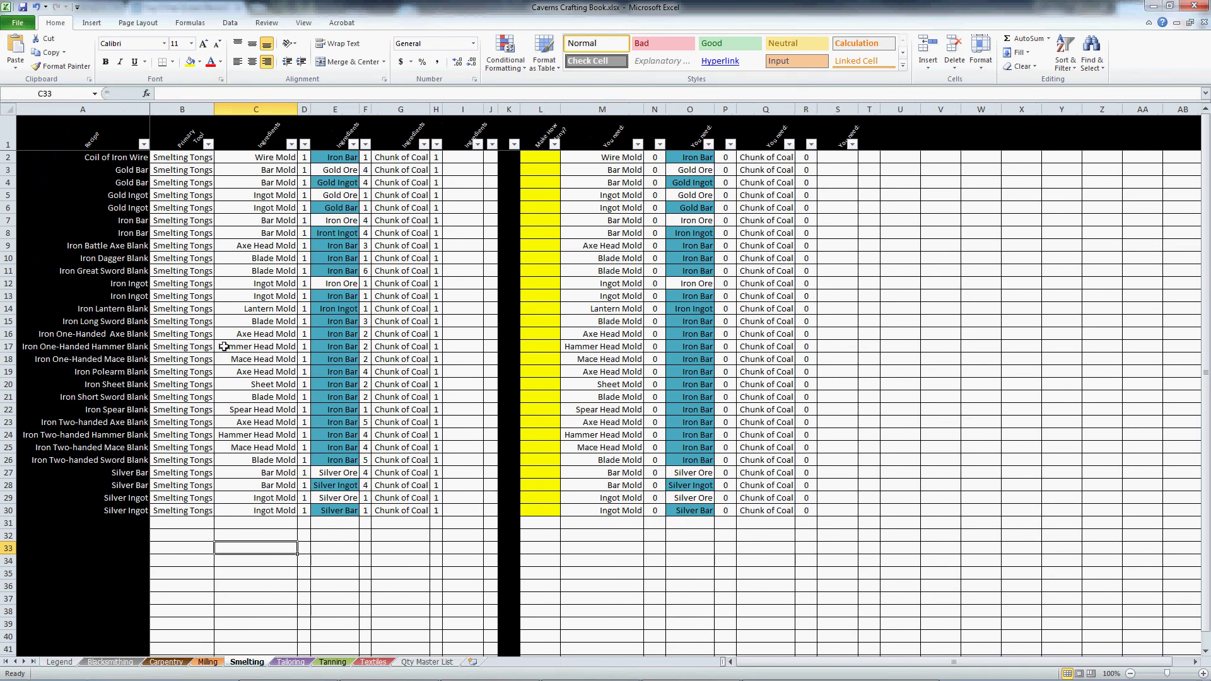
# Examine the ingredient names from Iron Sheet to Iron Spear Blank on the Qty Master List sheet.
pyautogui.click(422, 662)
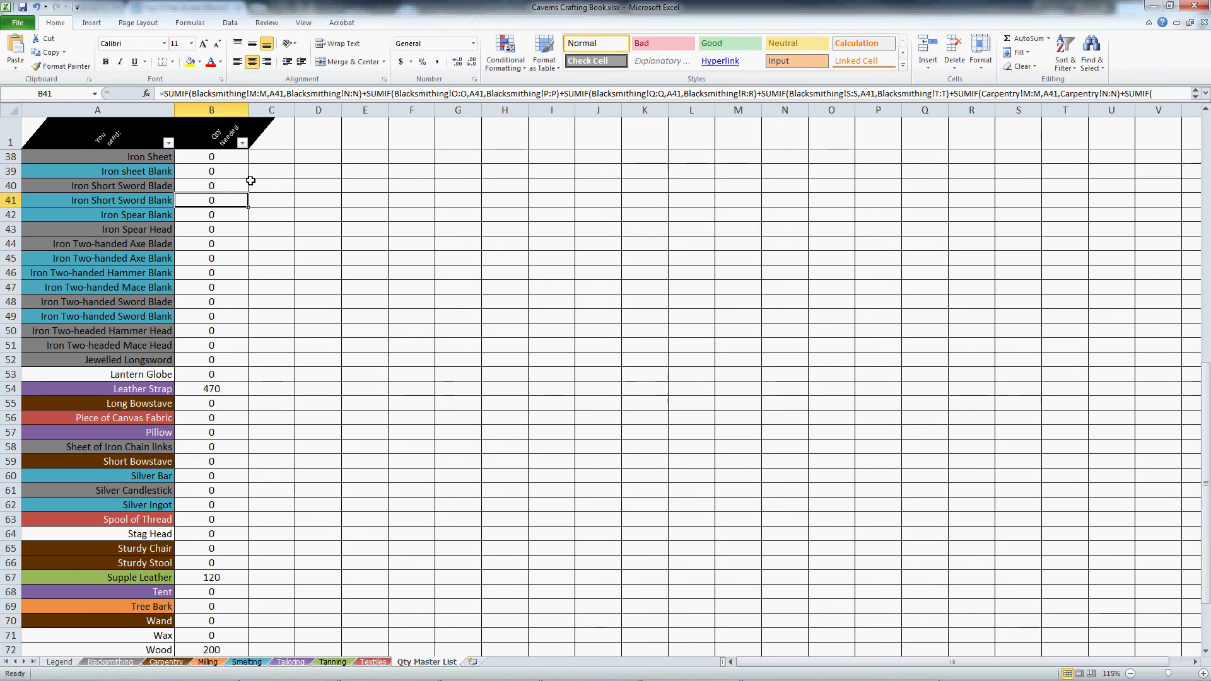
pyautogui.moveTo(129, 159); pyautogui.dragTo(142, 213)
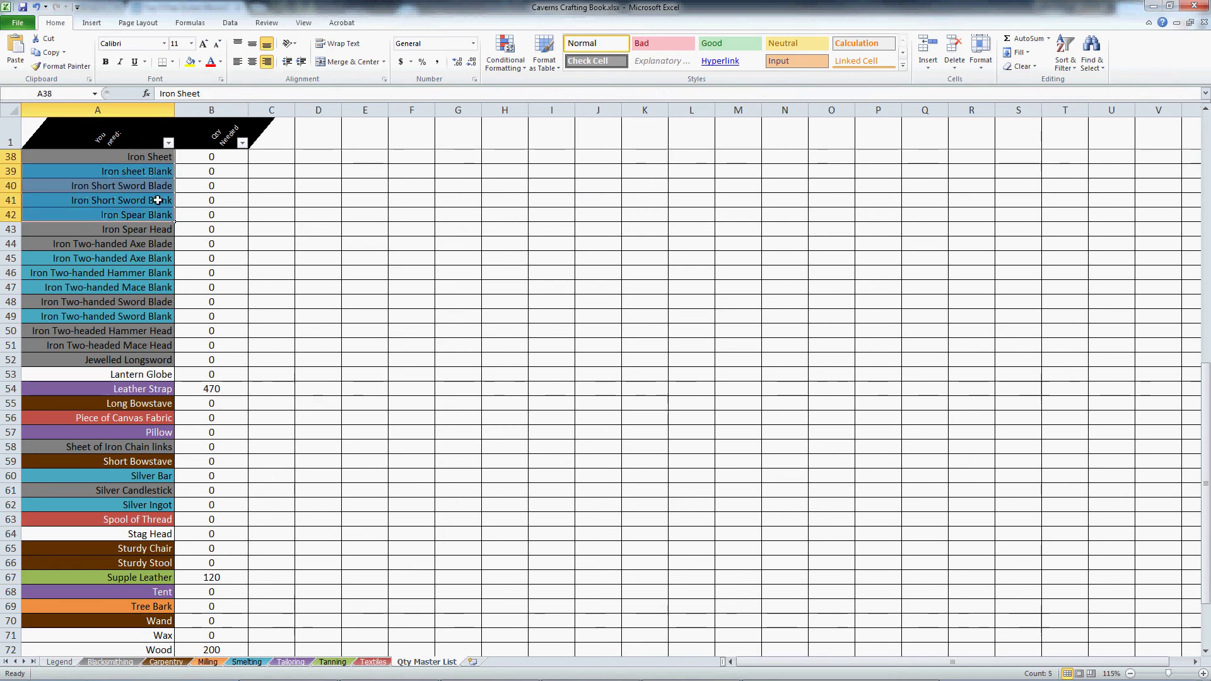
pyautogui.click(374, 157)
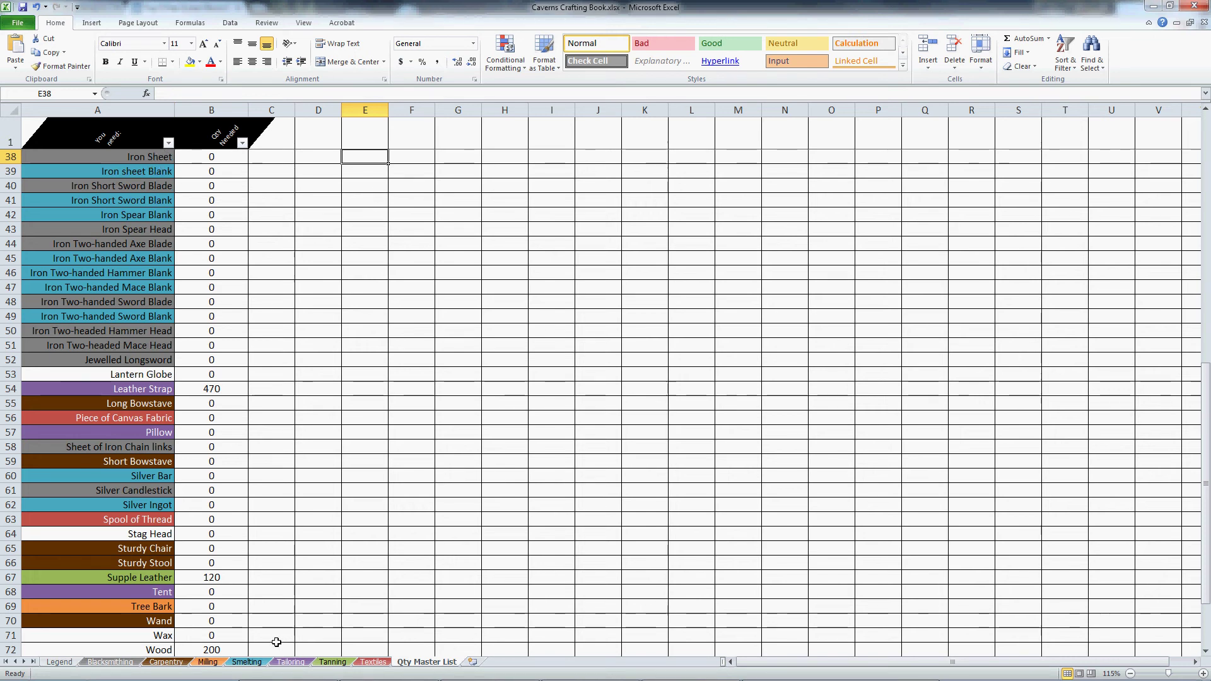
# Review the Wooden Timber recipe and Lumber Pile quantity on the Milling sheet, returning to the Qty Master List.
pyautogui.click(208, 662)
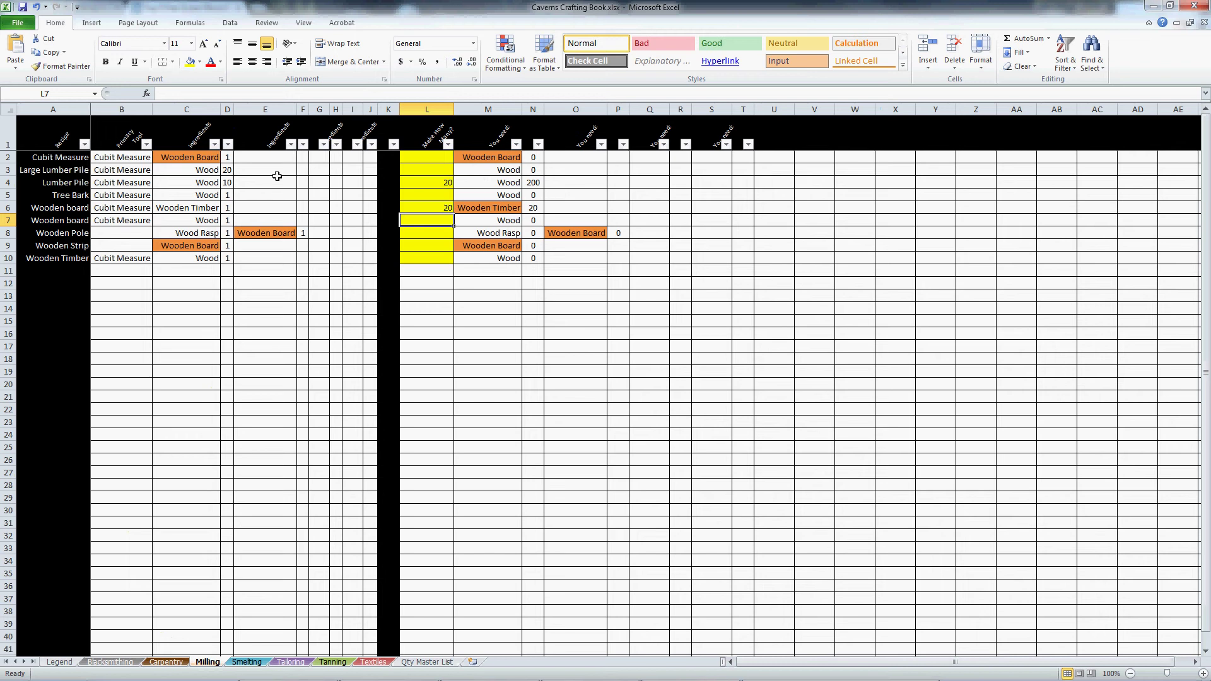
pyautogui.click(57, 260)
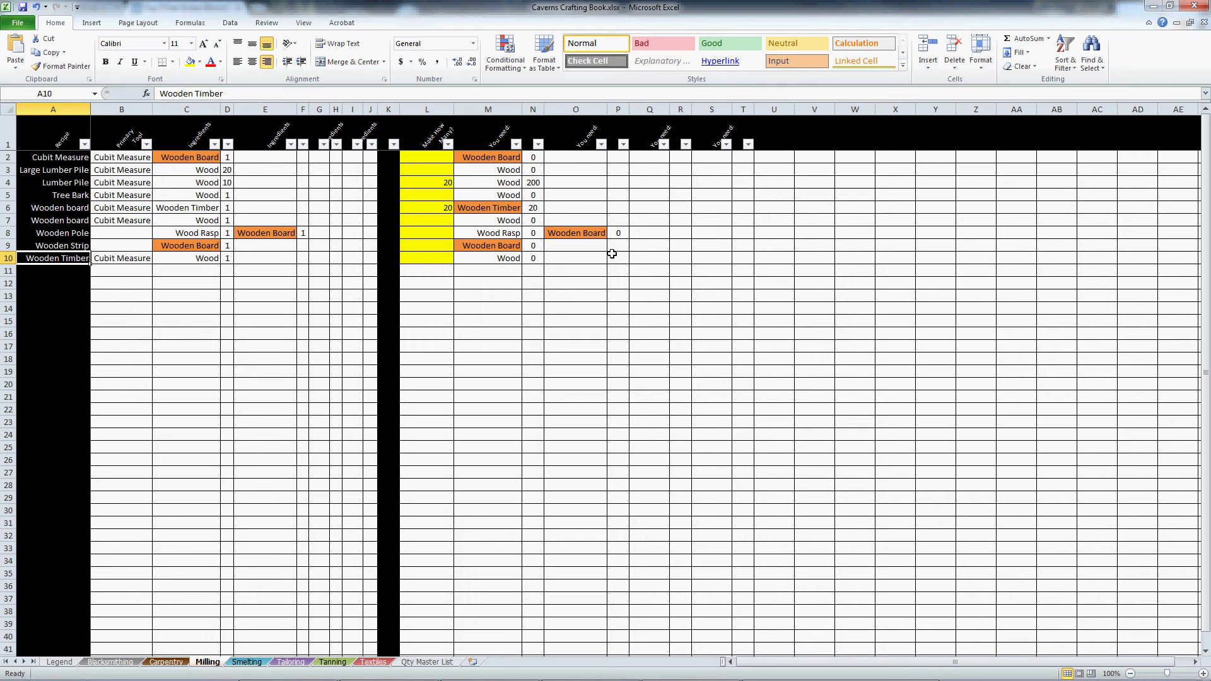
pyautogui.click(435, 182)
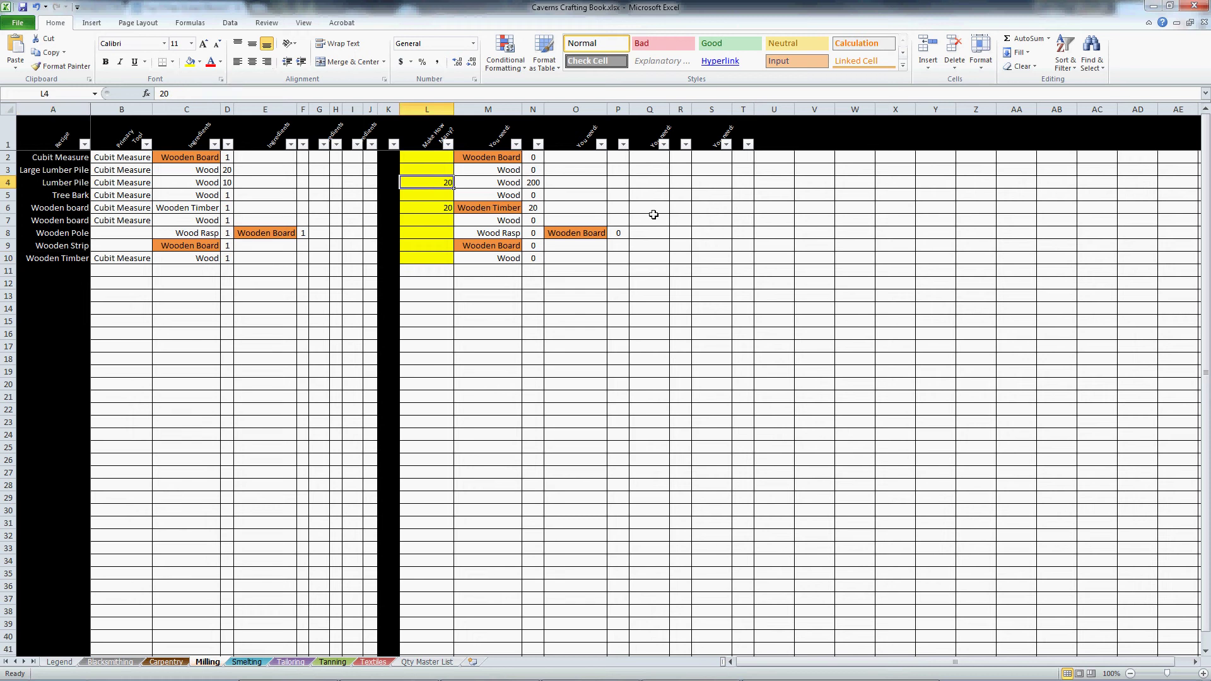
pyautogui.click(759, 183)
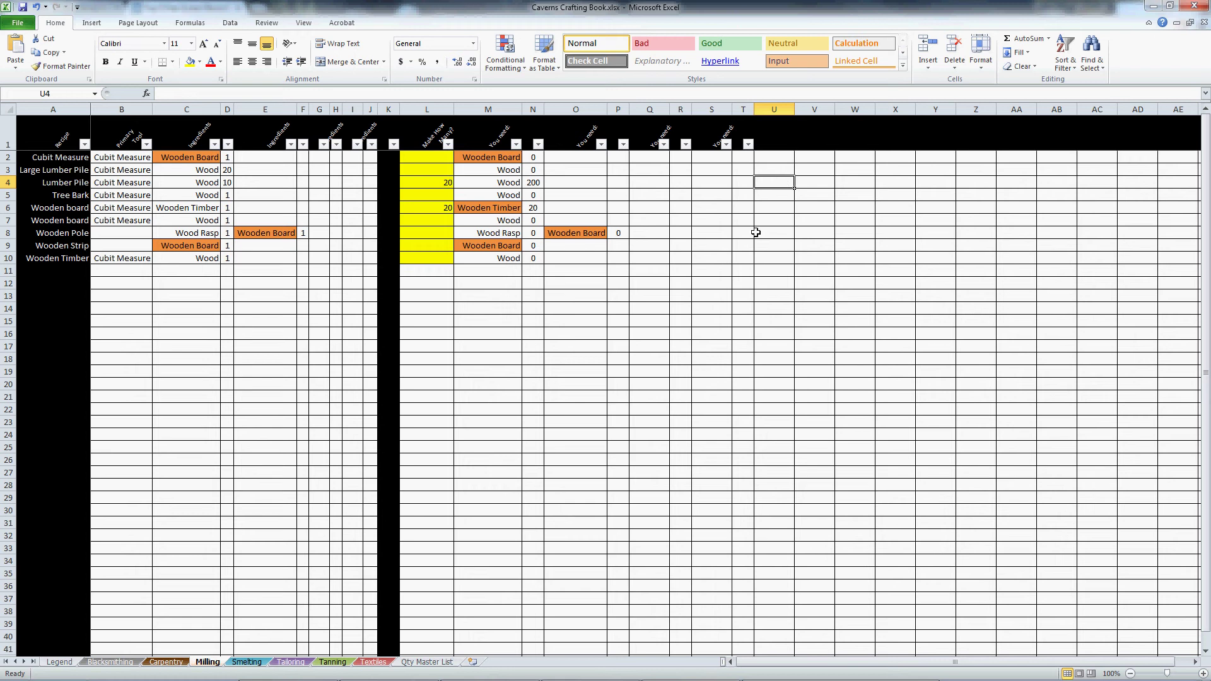
pyautogui.click(446, 663)
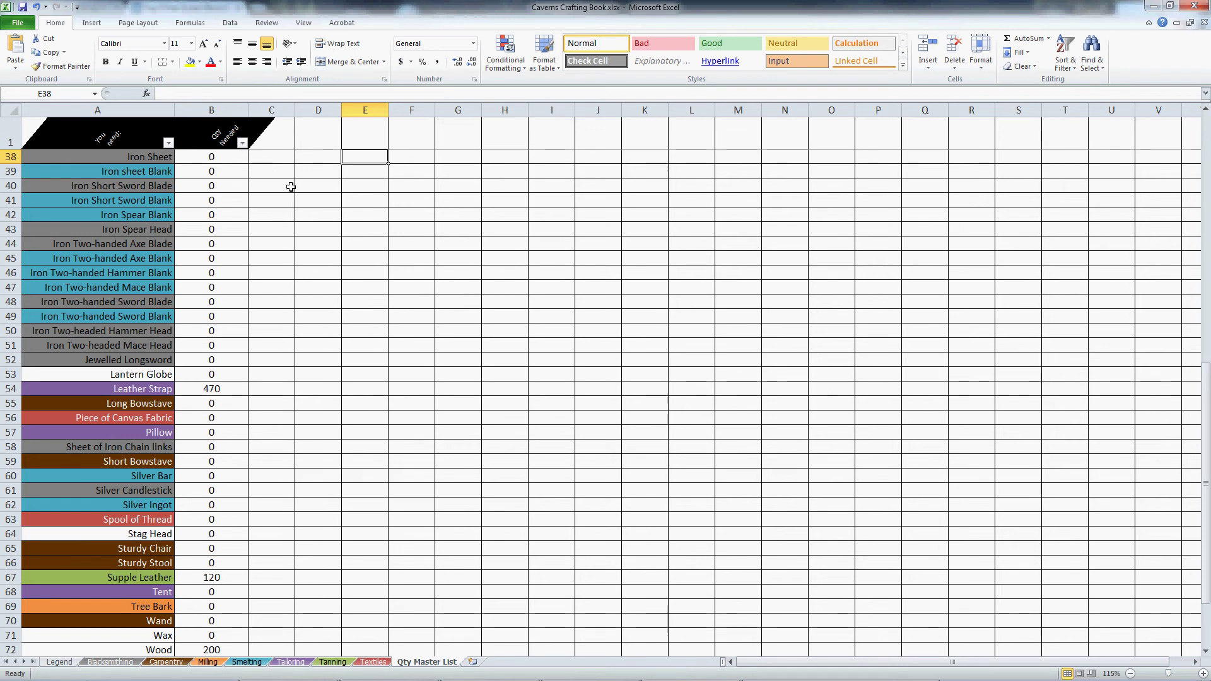
# Review the Legend sheet's contact note, donation link, craft color key and forum thread link.
pyautogui.click(68, 663)
pyautogui.click(160, 361)
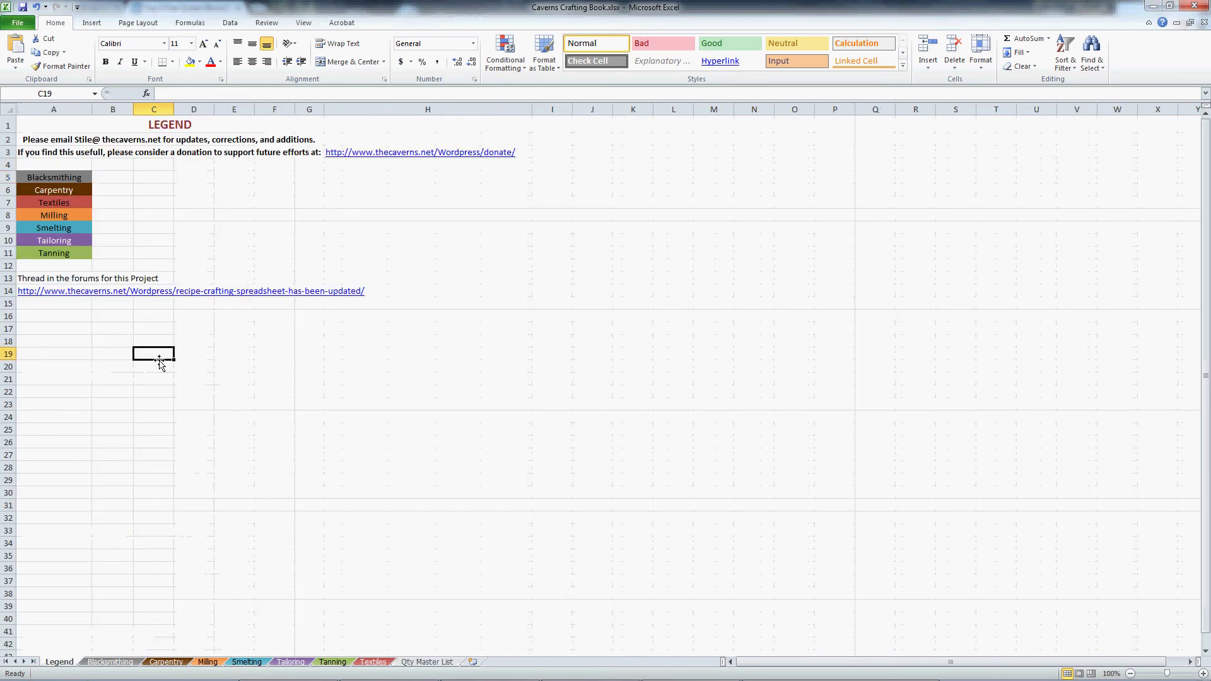
pyautogui.click(559, 138)
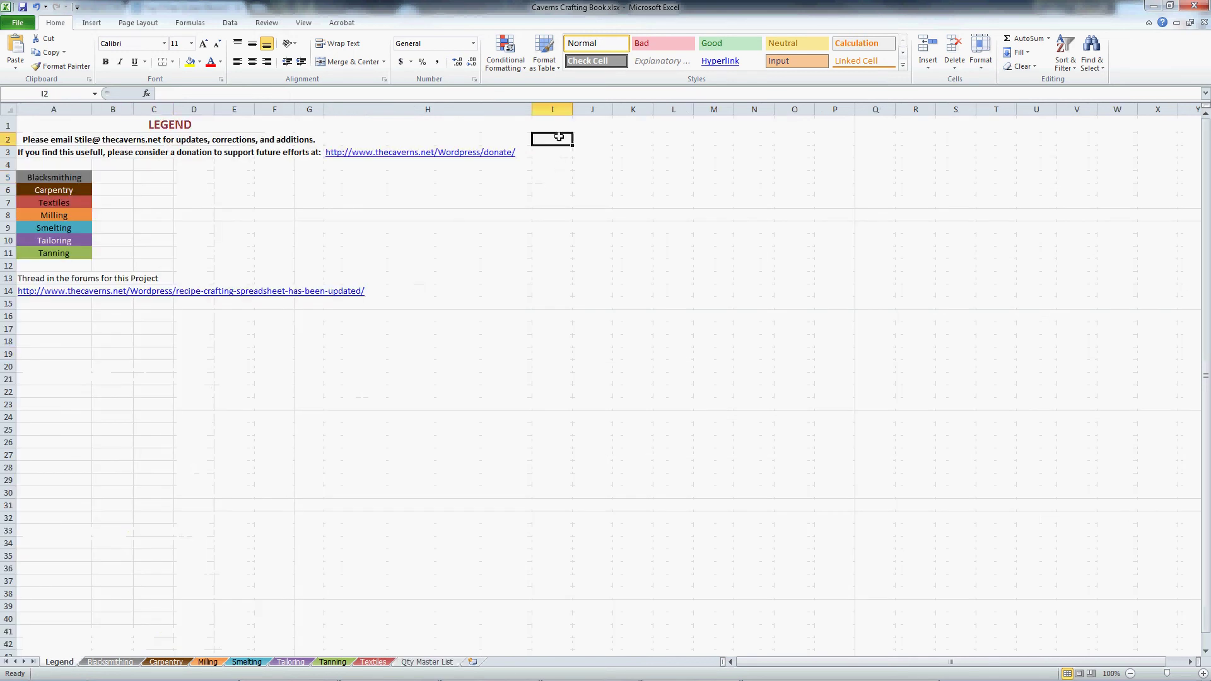
pyautogui.click(567, 126)
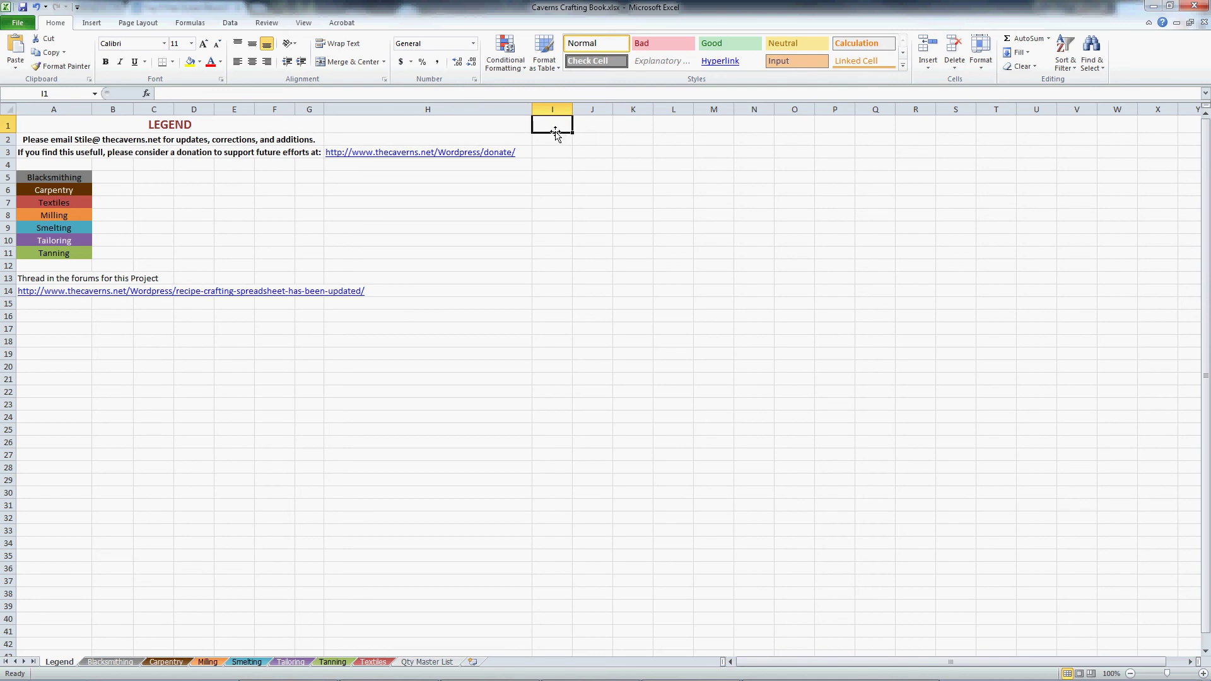
pyautogui.click(581, 128)
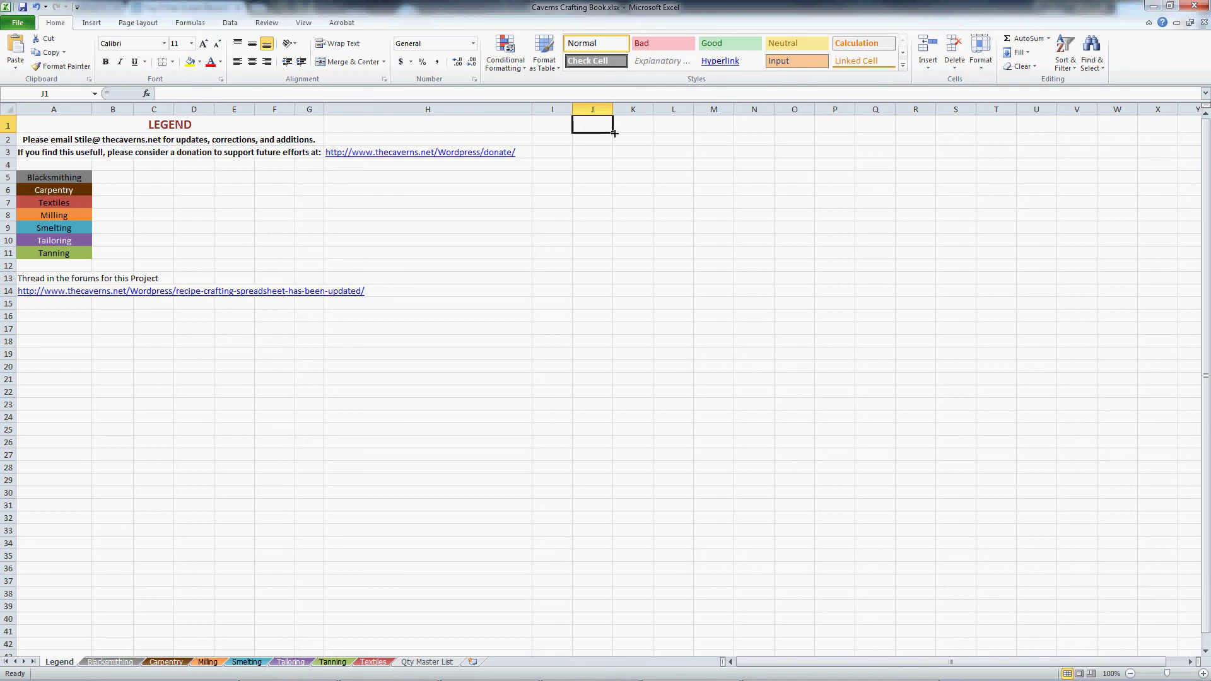
pyautogui.click(590, 141)
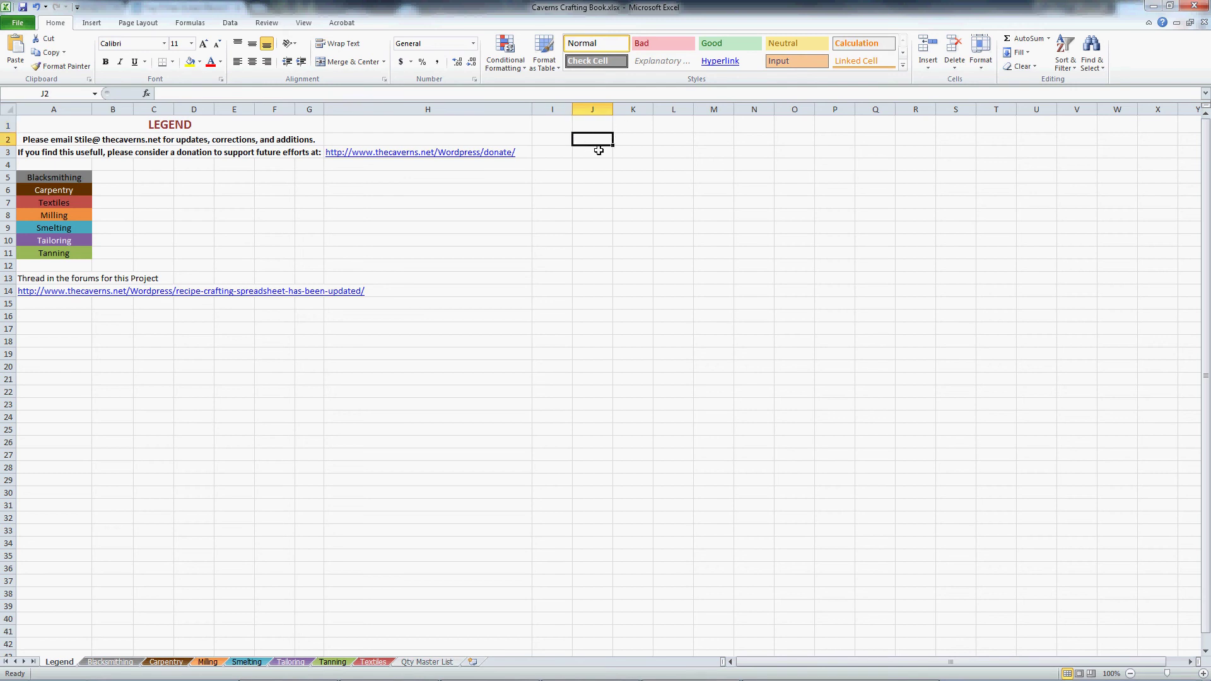
pyautogui.click(599, 150)
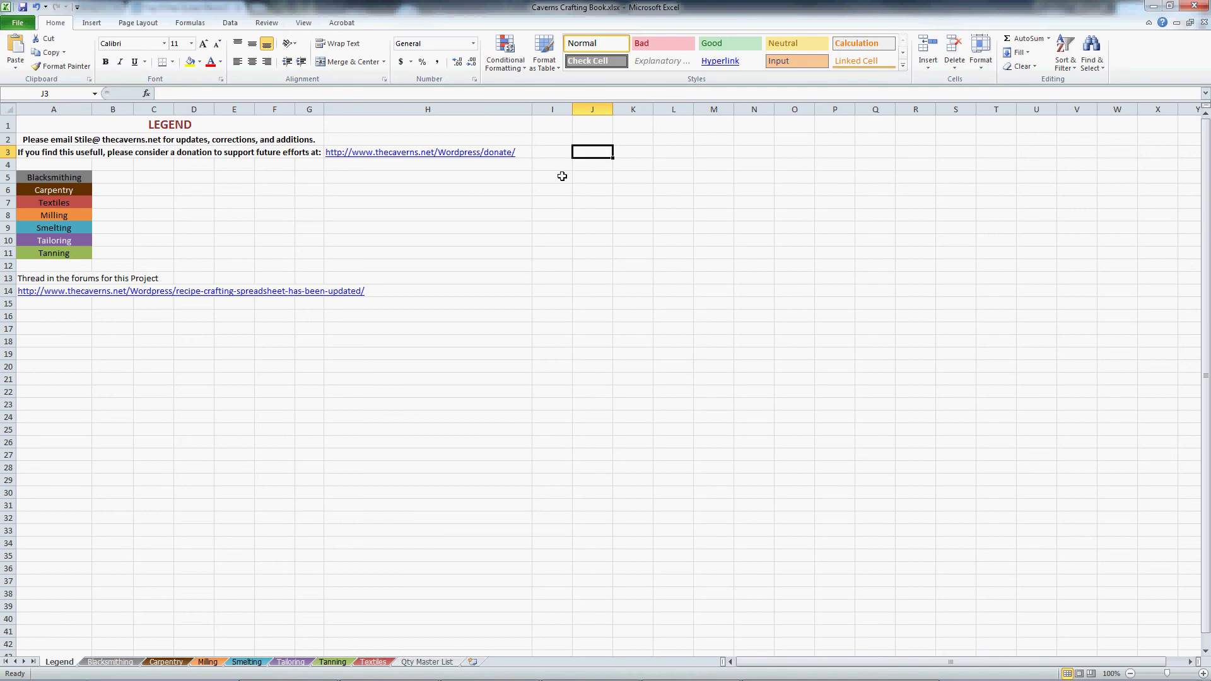
pyautogui.click(589, 169)
pyautogui.click(588, 177)
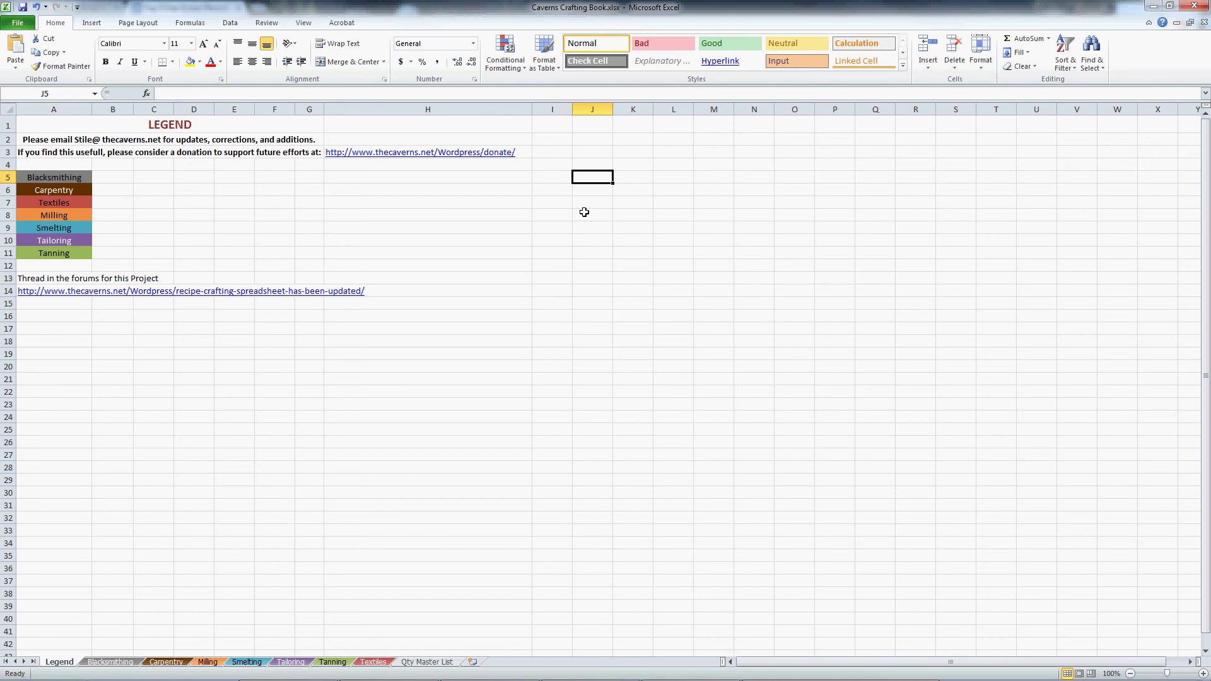
pyautogui.click(585, 213)
pyautogui.click(588, 130)
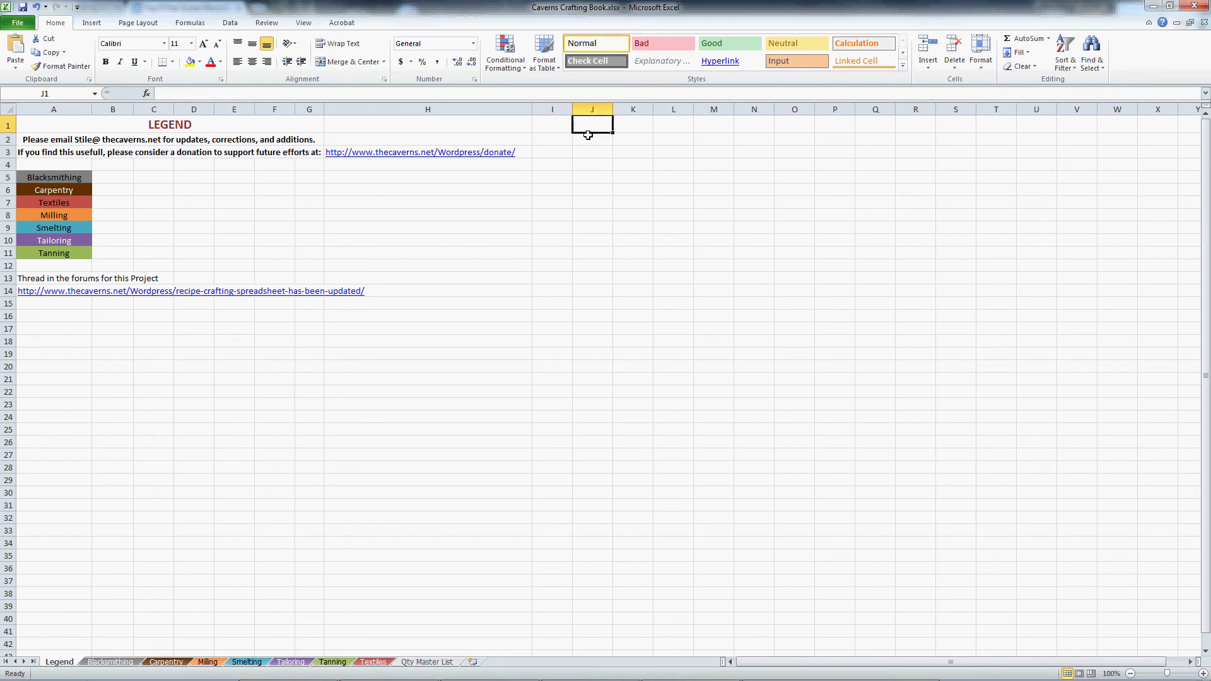
# Enter 5 in cell I1 of the Legend sheet.
pyautogui.click(557, 132)
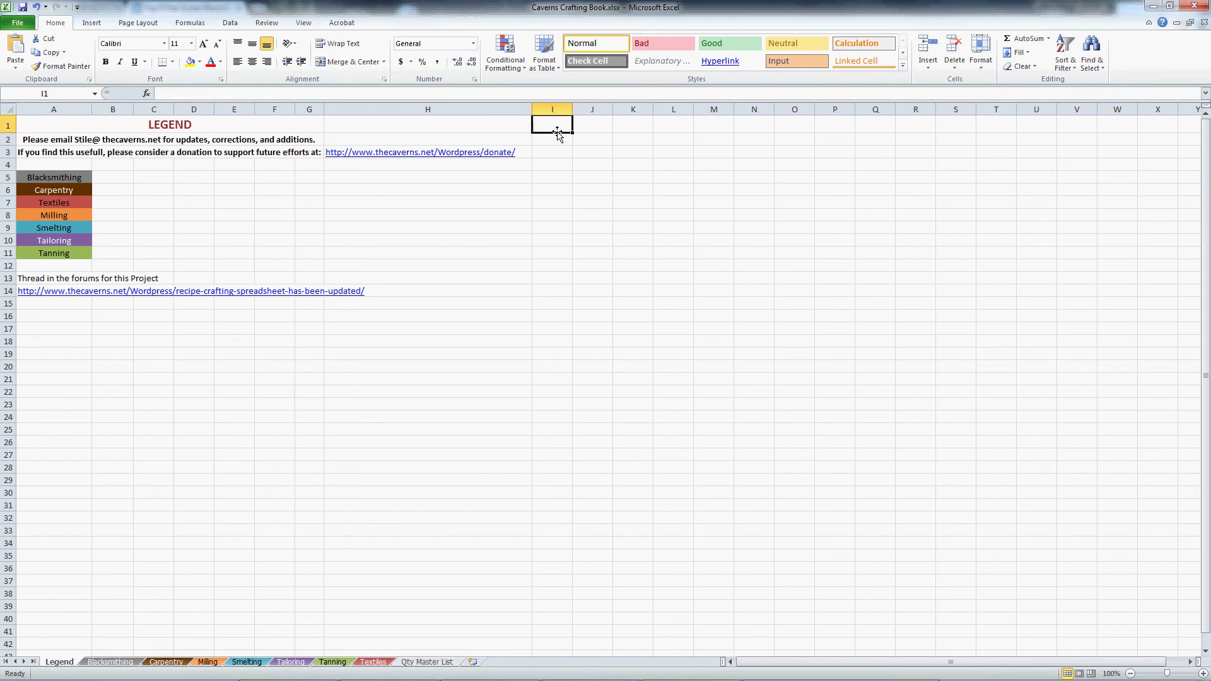
pyautogui.write('5')
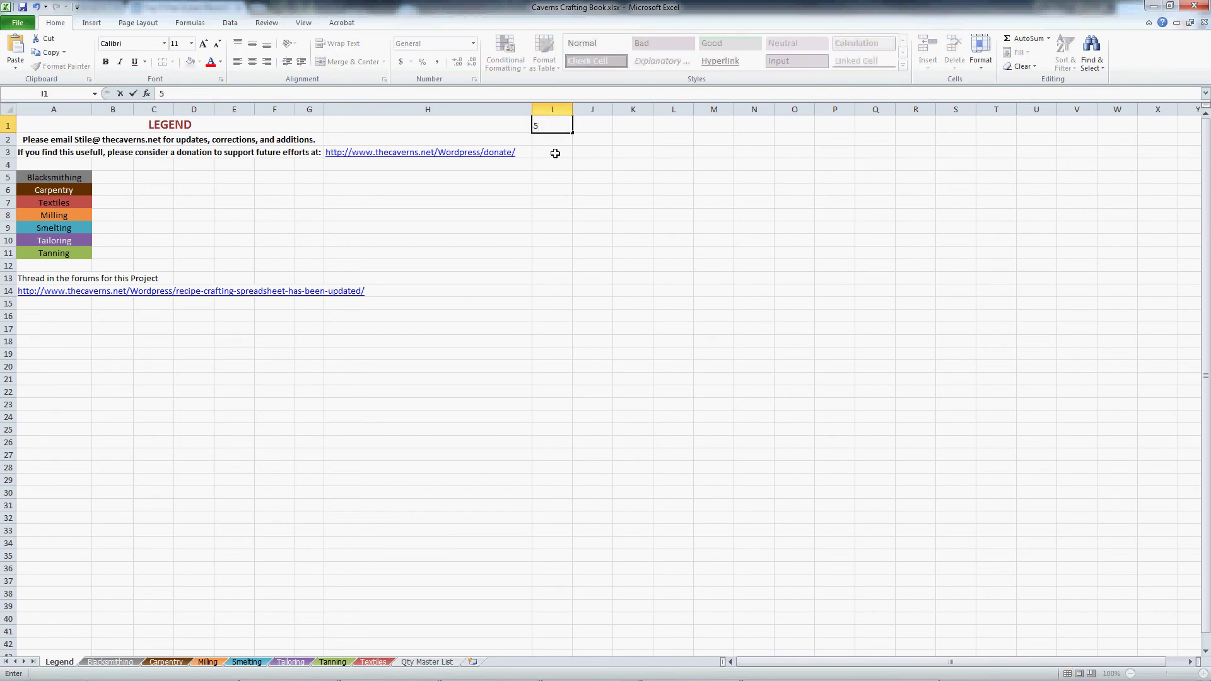
pyautogui.press('Return')
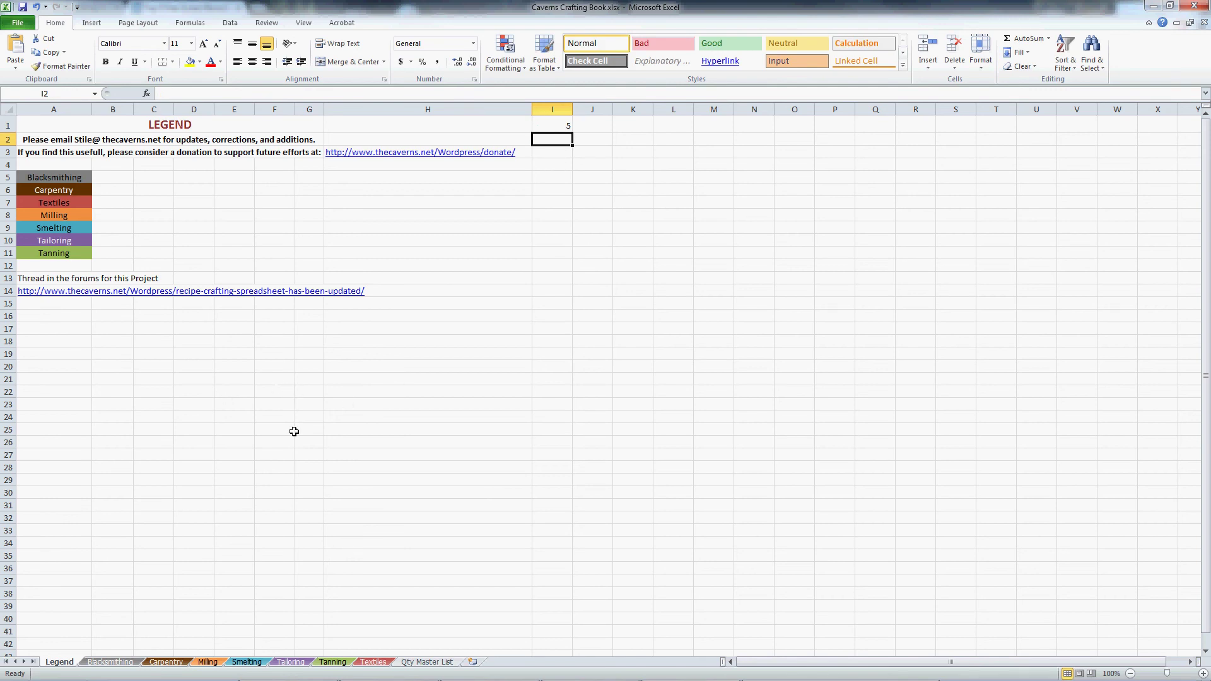
pyautogui.click(277, 393)
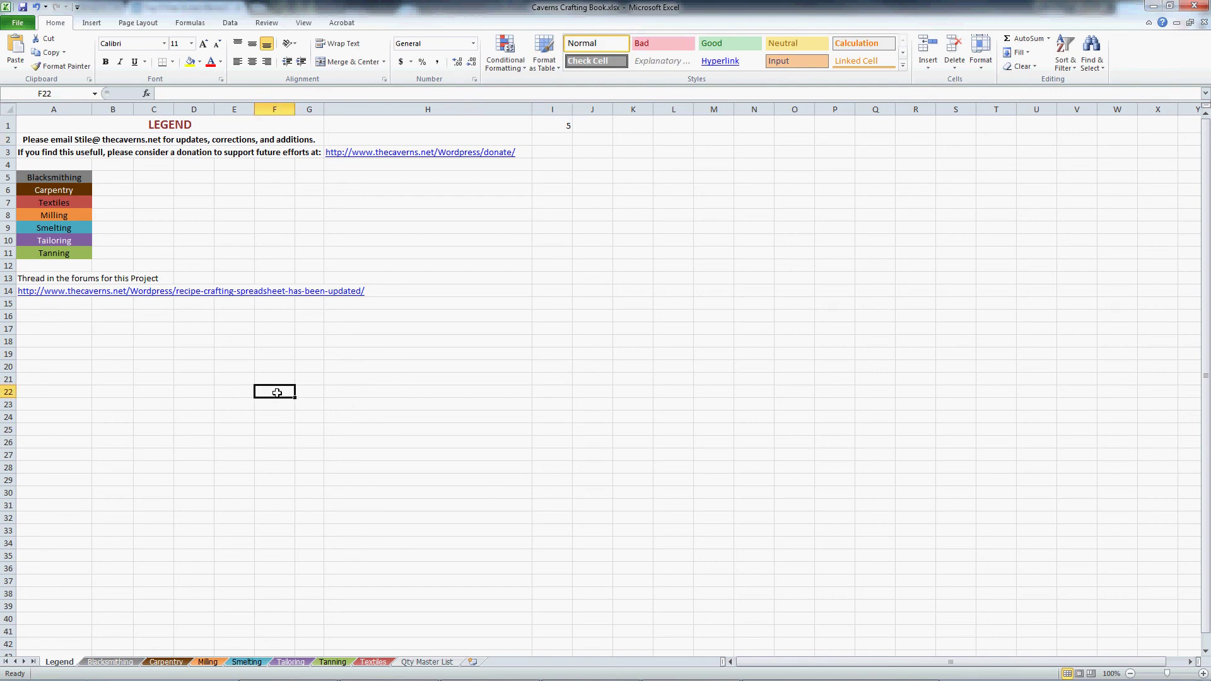
pyautogui.click(310, 393)
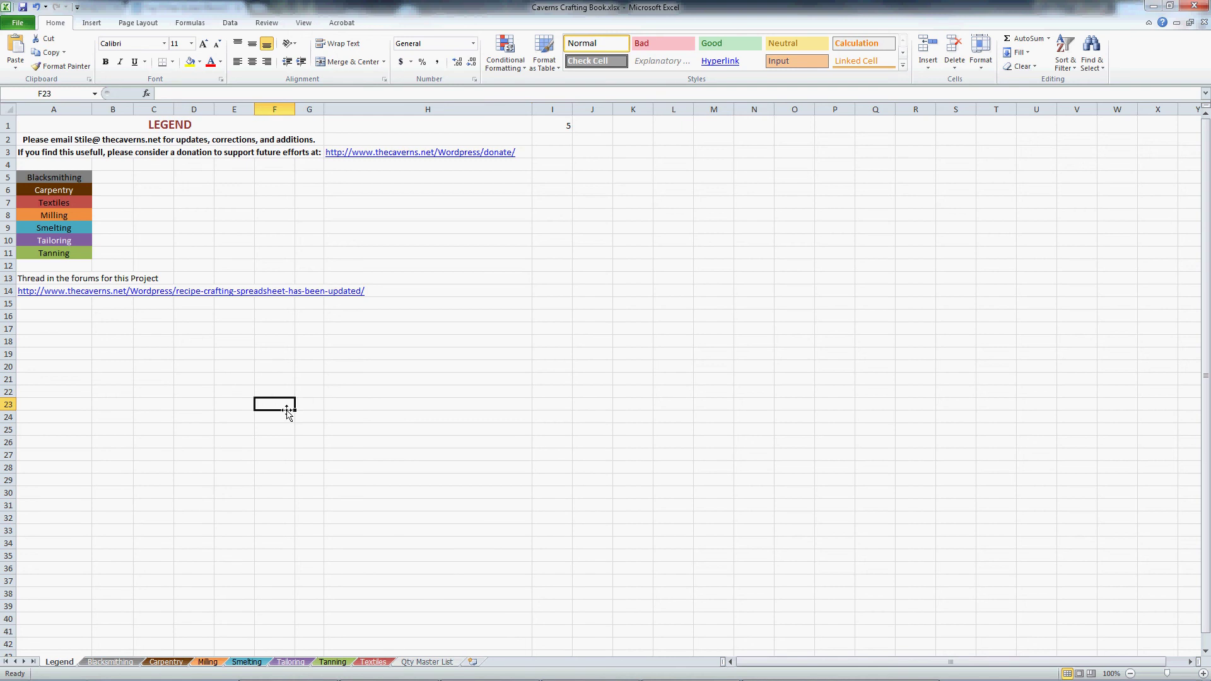
pyautogui.click(307, 405)
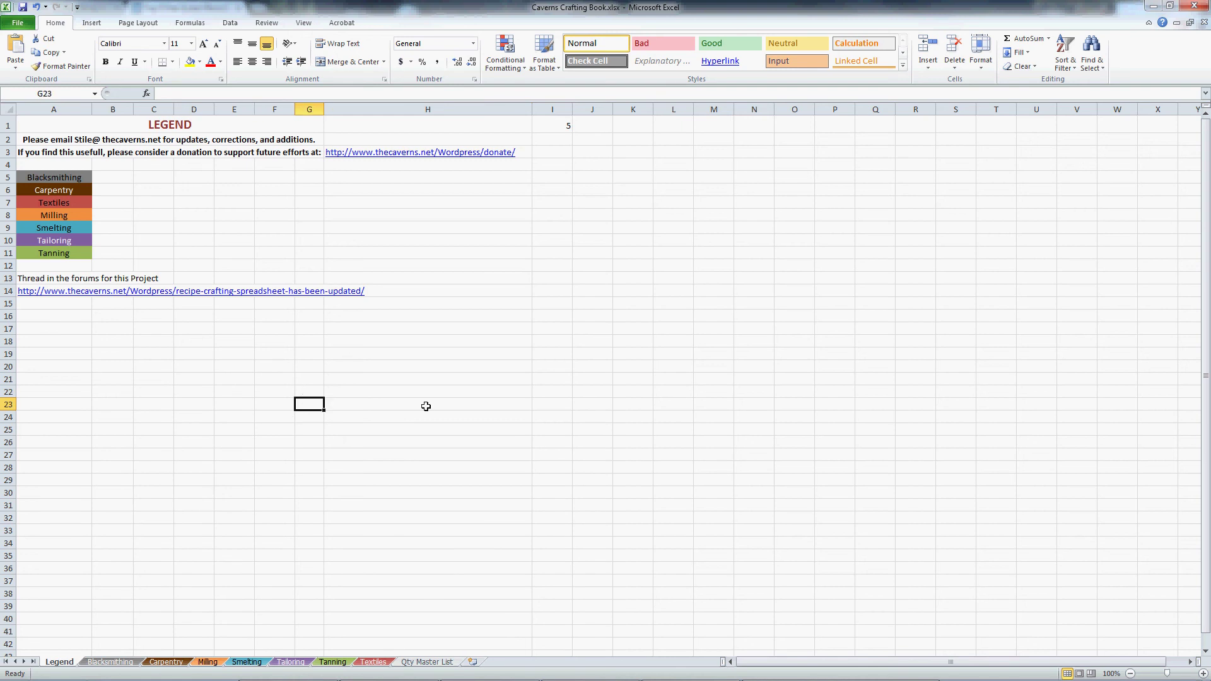
# Clear the number from cell I1 on the Legend sheet.
pyautogui.click(564, 128)
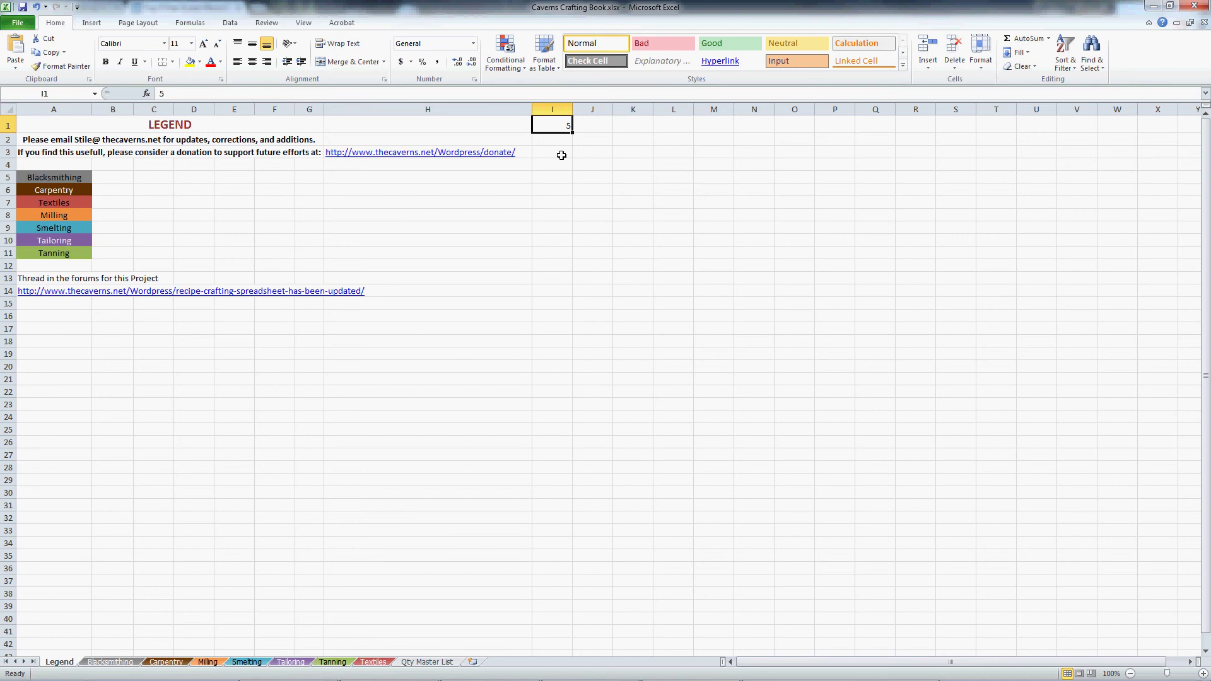
pyautogui.click(561, 188)
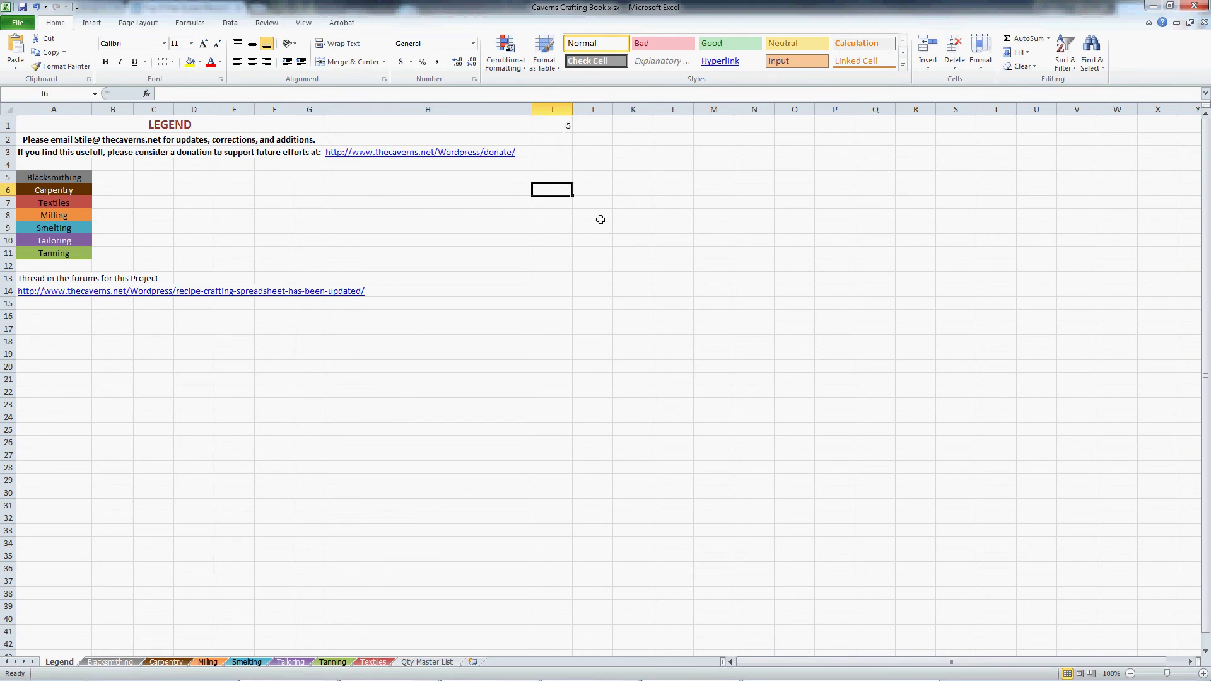
pyautogui.click(559, 125)
pyautogui.press('Delete')
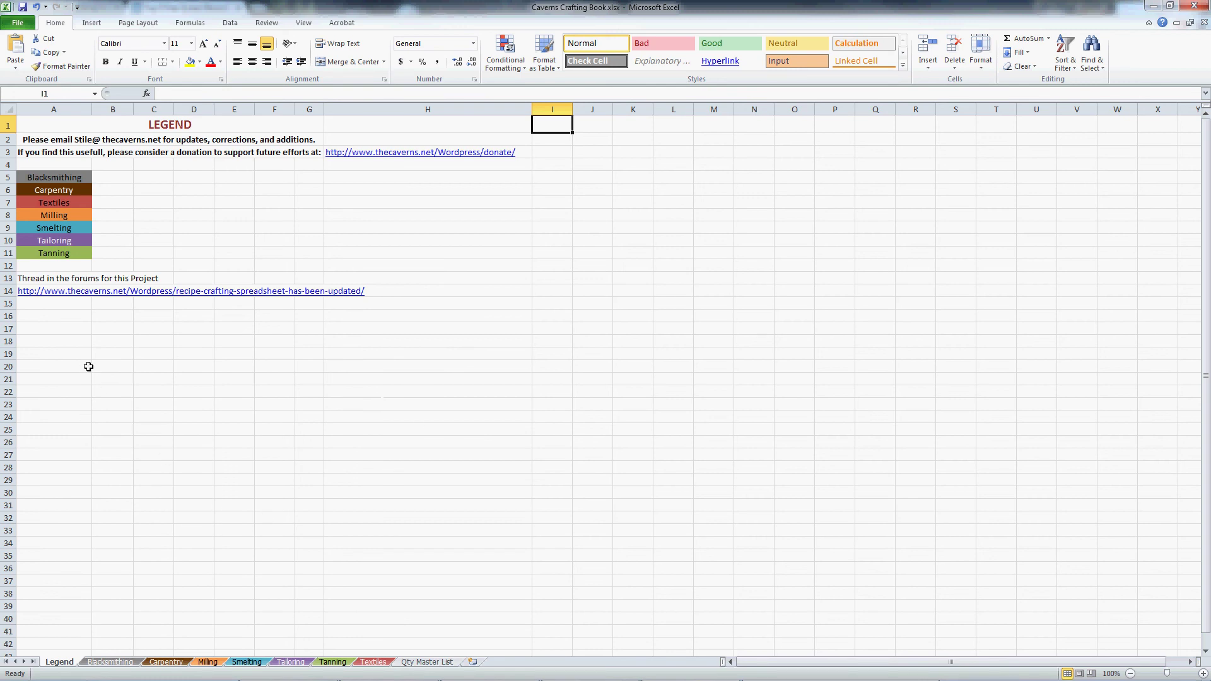
# Look through the Blacksmithing, Qty Master List and Legend sheets, finishing on the Textiles recipes.
pyautogui.click(134, 663)
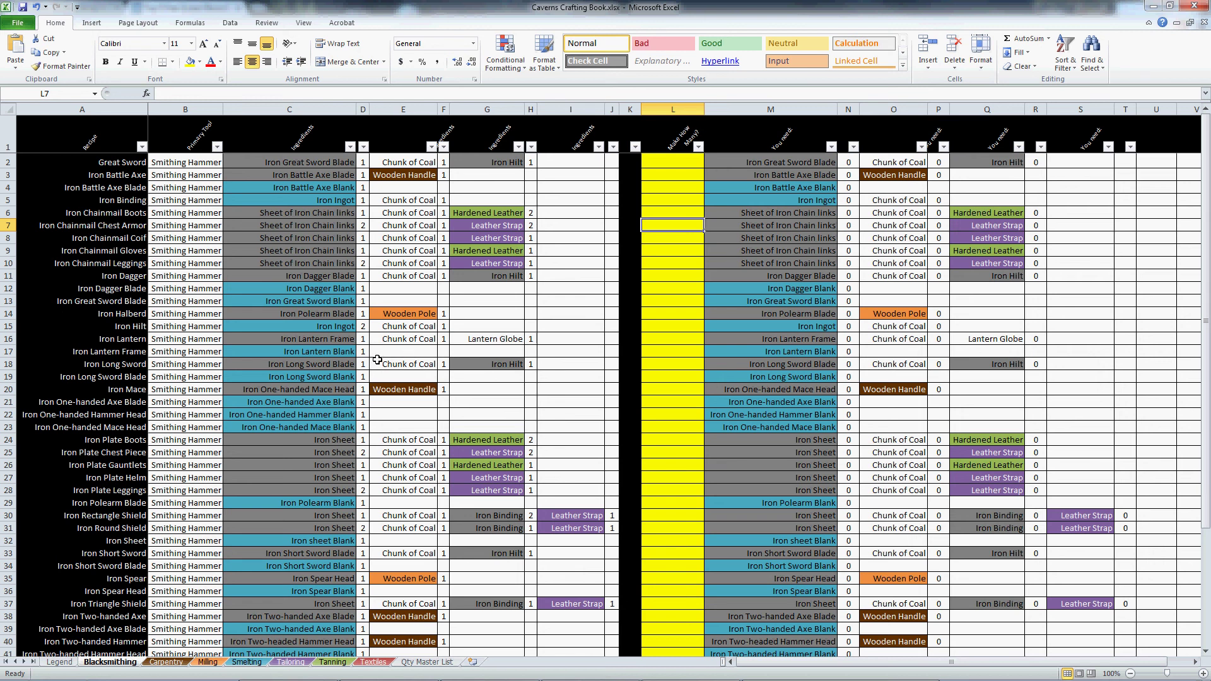
pyautogui.click(429, 662)
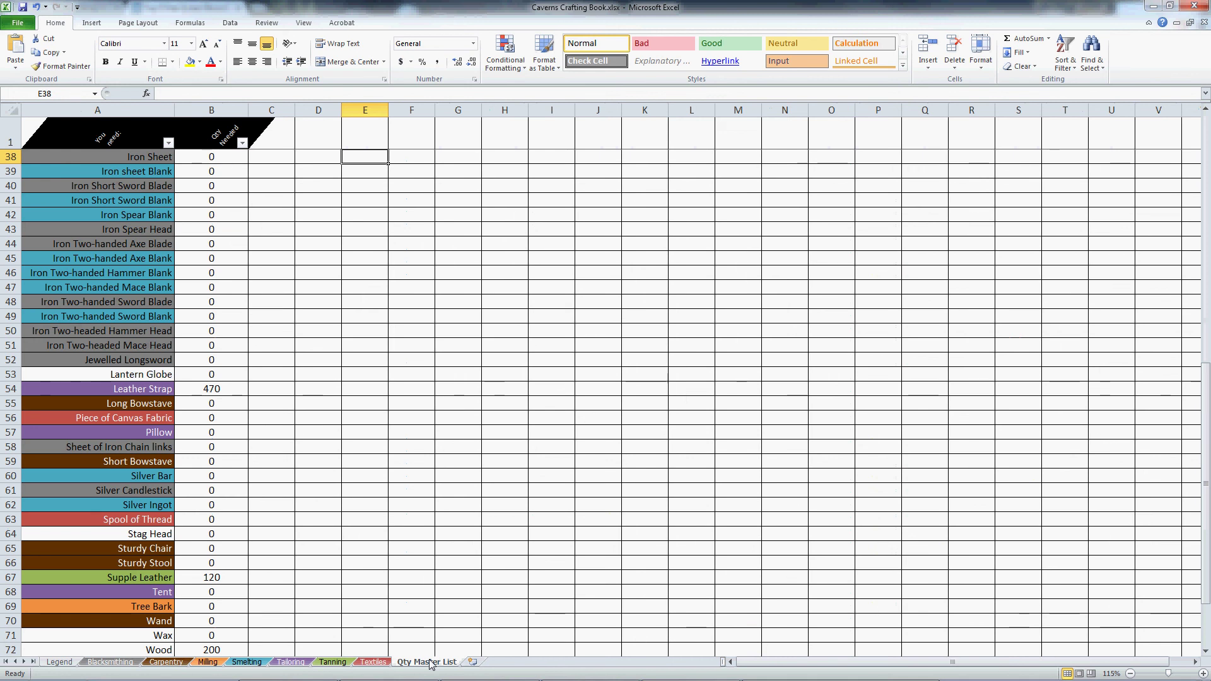
pyautogui.click(57, 663)
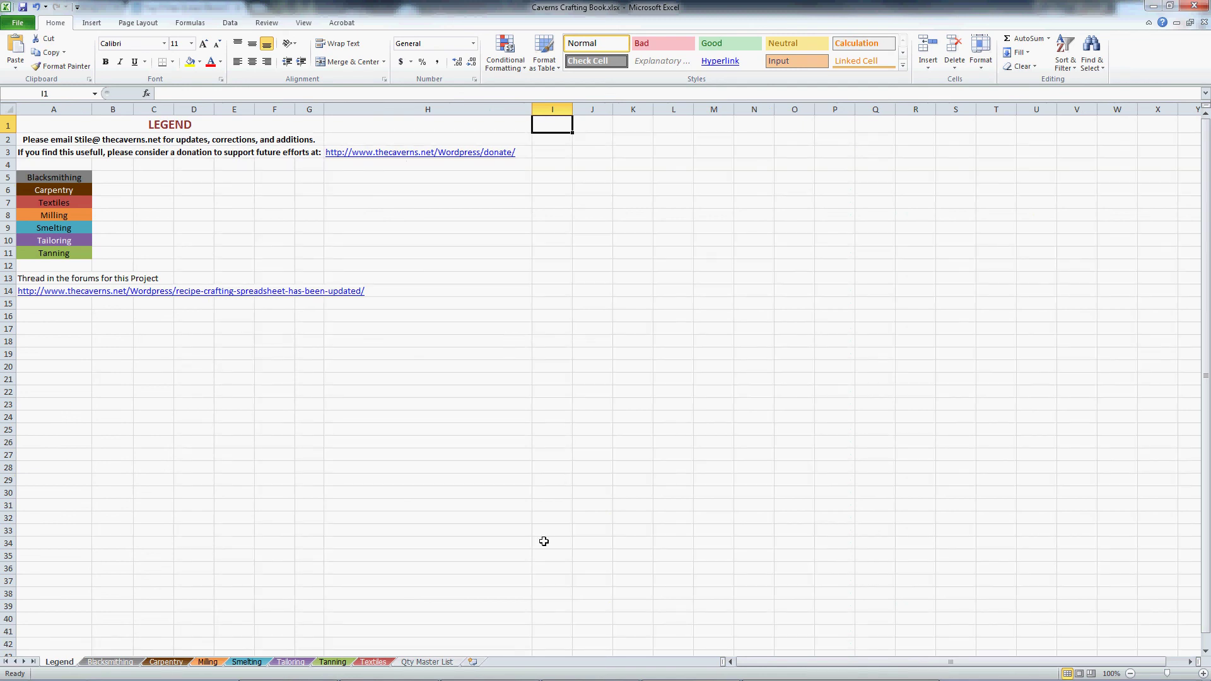
pyautogui.click(445, 663)
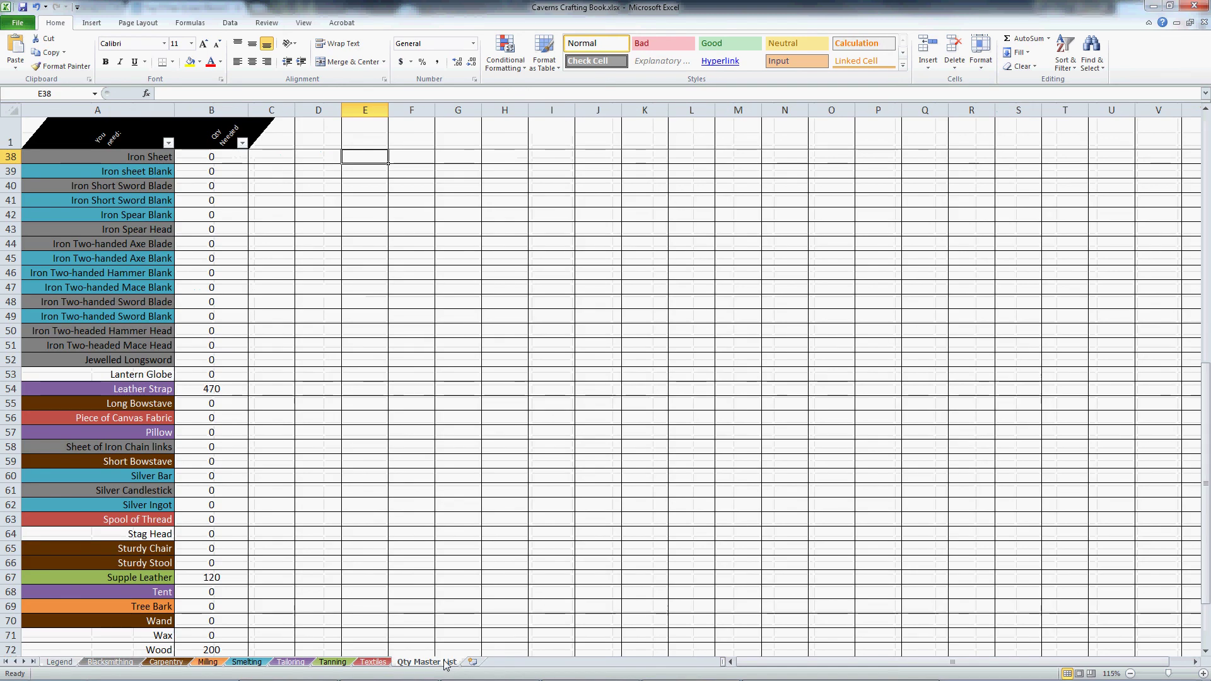
pyautogui.click(373, 663)
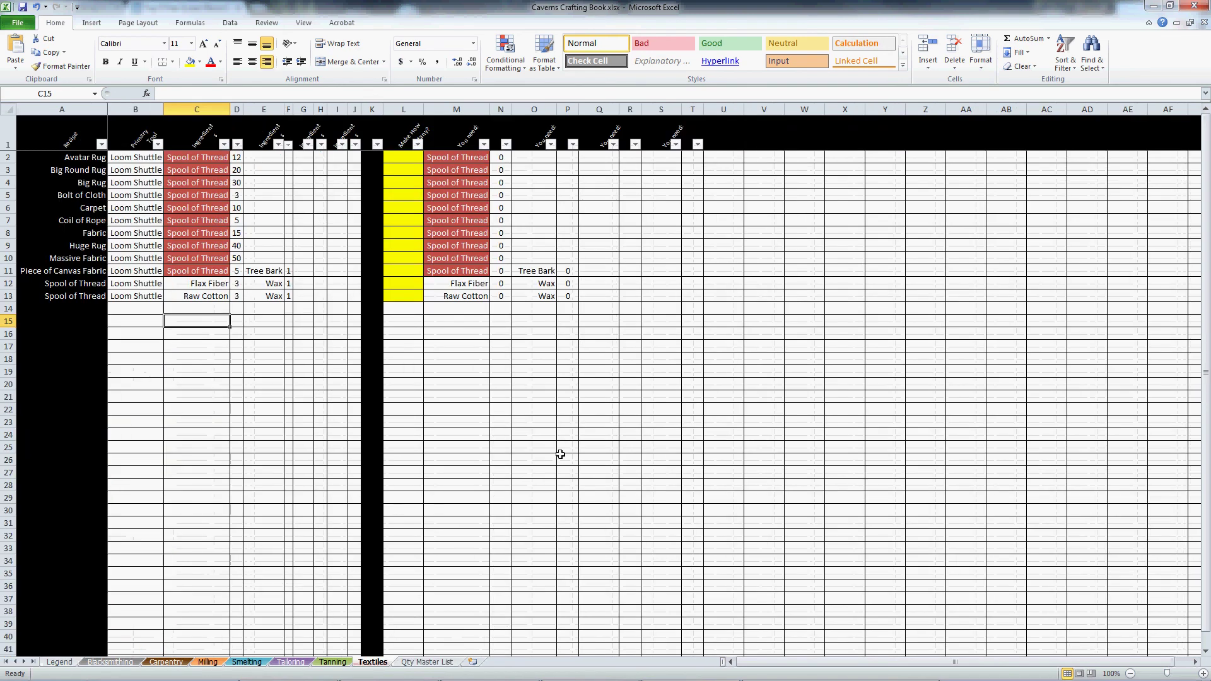
pyautogui.moveTo(816, 168); pyautogui.dragTo(817, 163)
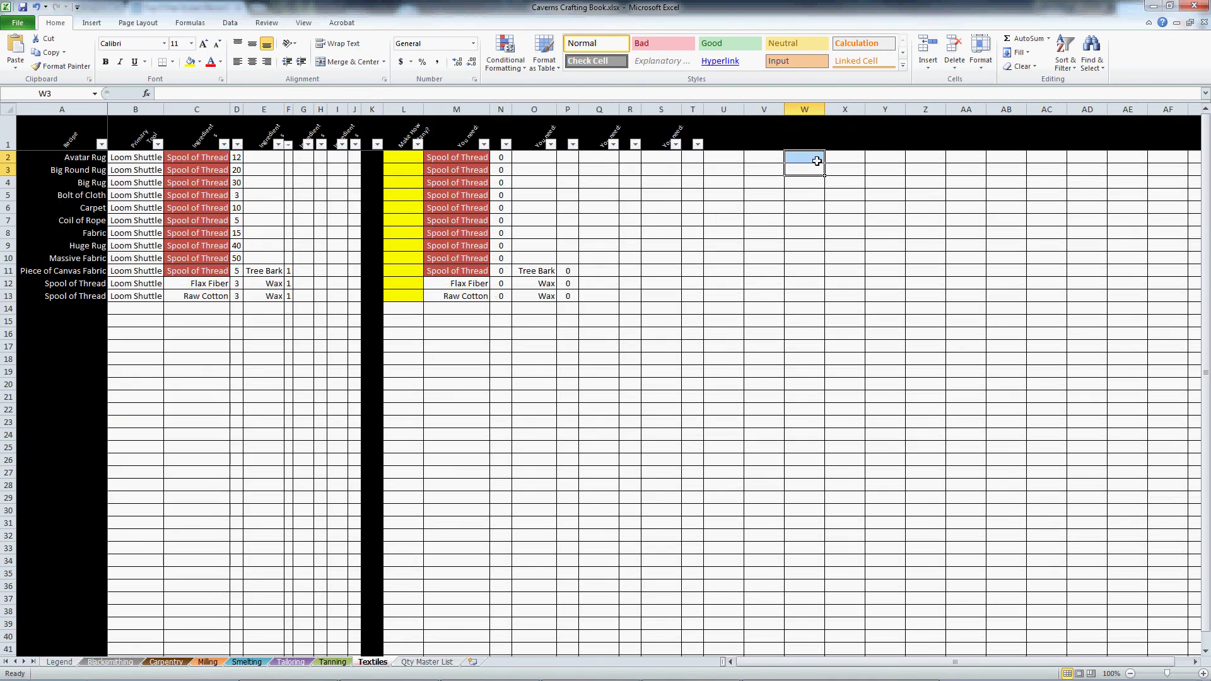
pyautogui.click(817, 160)
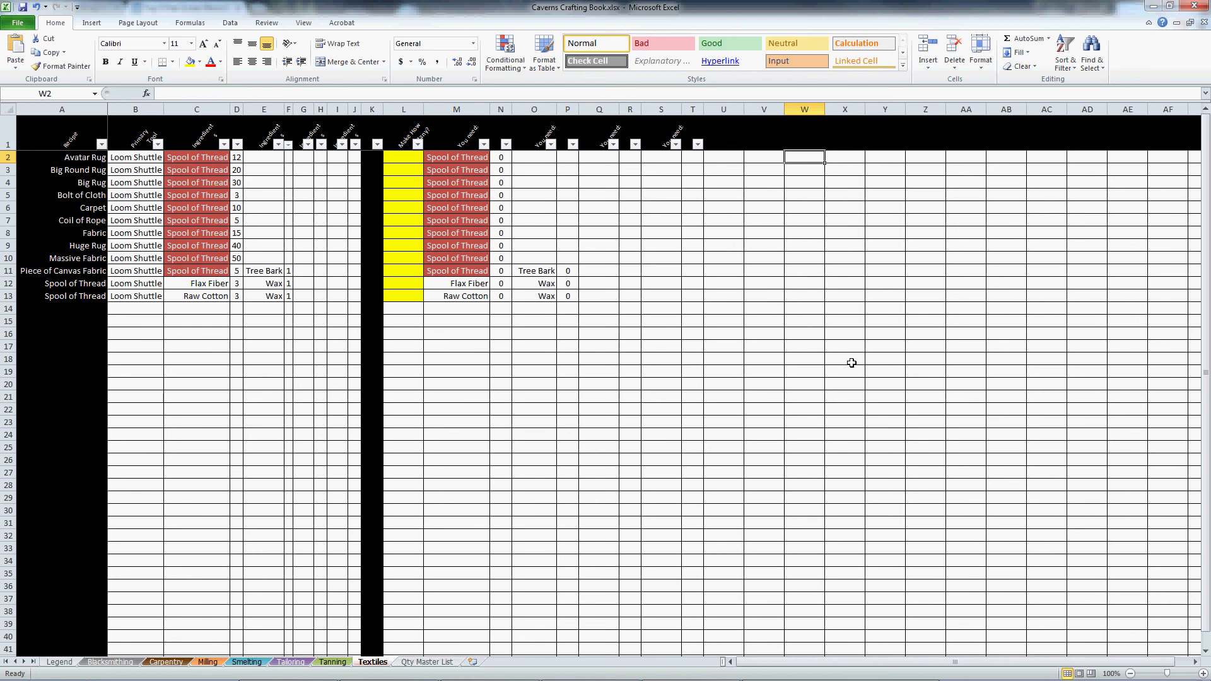
pyautogui.click(846, 344)
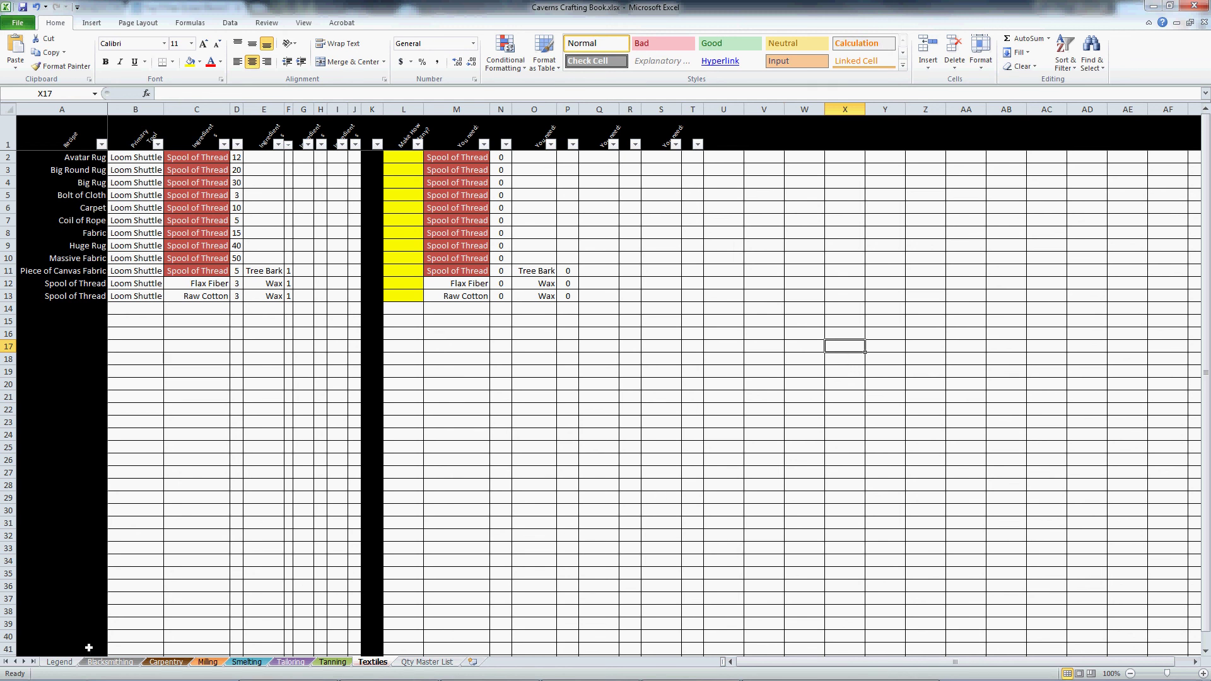
# Compare the Legend sheet with the Textiles sheet, ending on the Qty Master List.
pyautogui.click(60, 662)
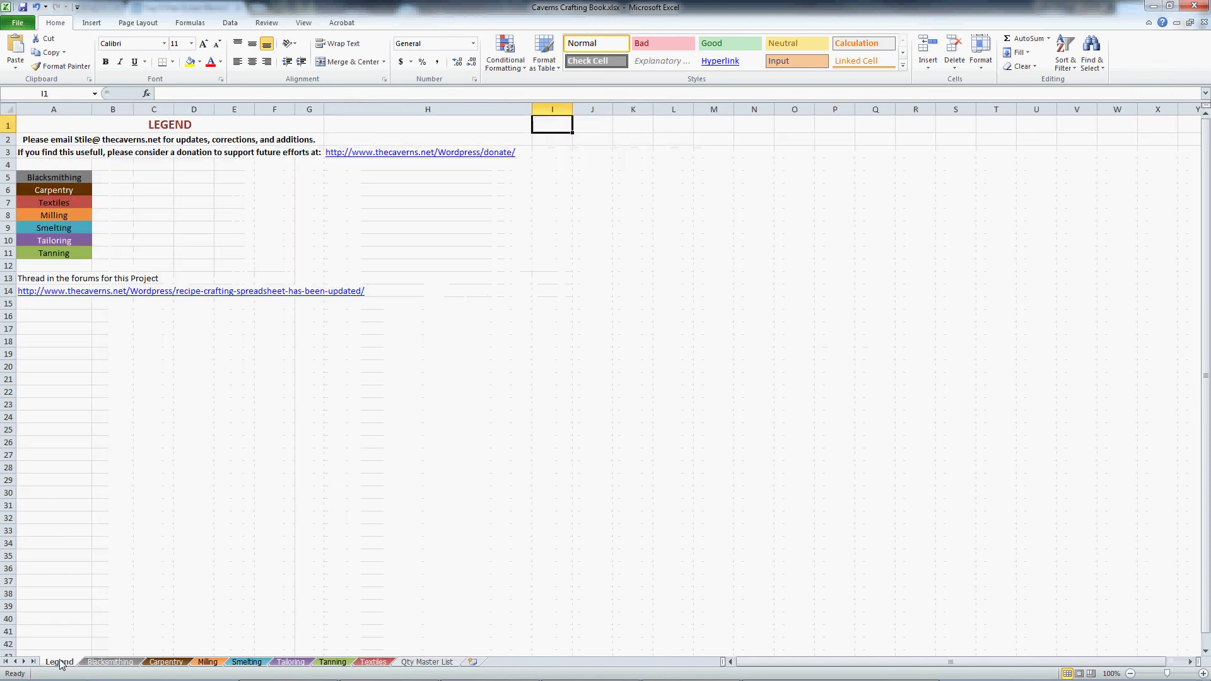
pyautogui.click(530, 263)
pyautogui.click(559, 262)
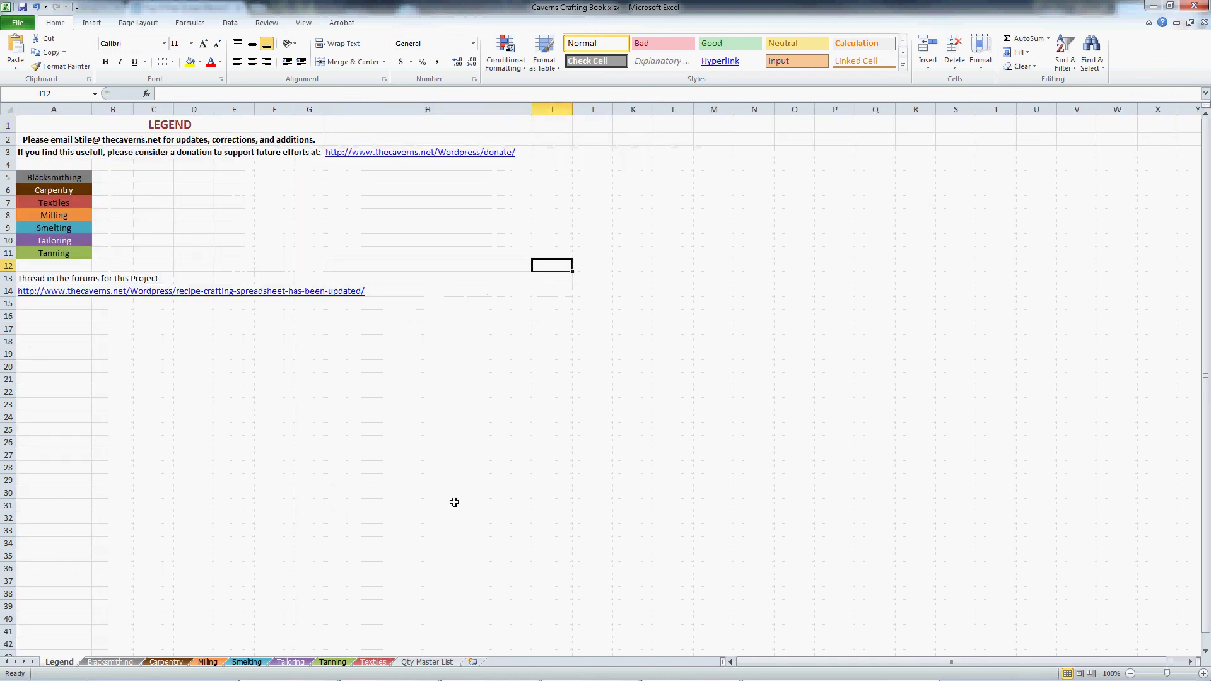
pyautogui.click(382, 664)
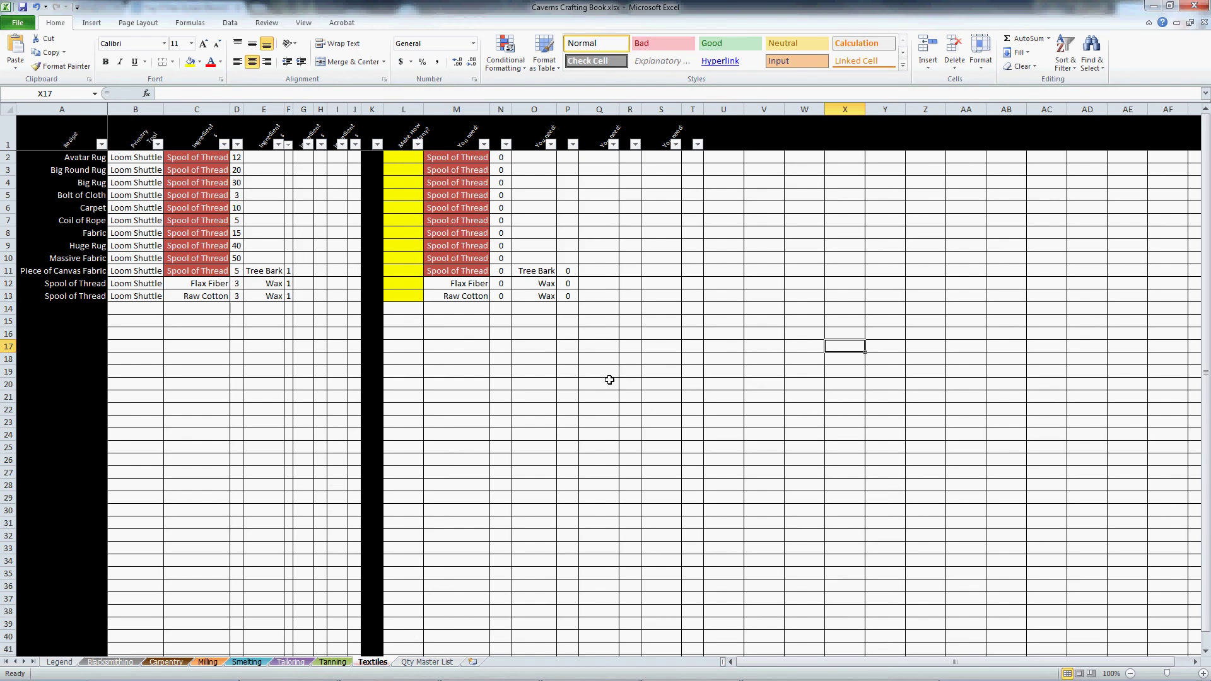
pyautogui.click(795, 344)
pyautogui.click(776, 344)
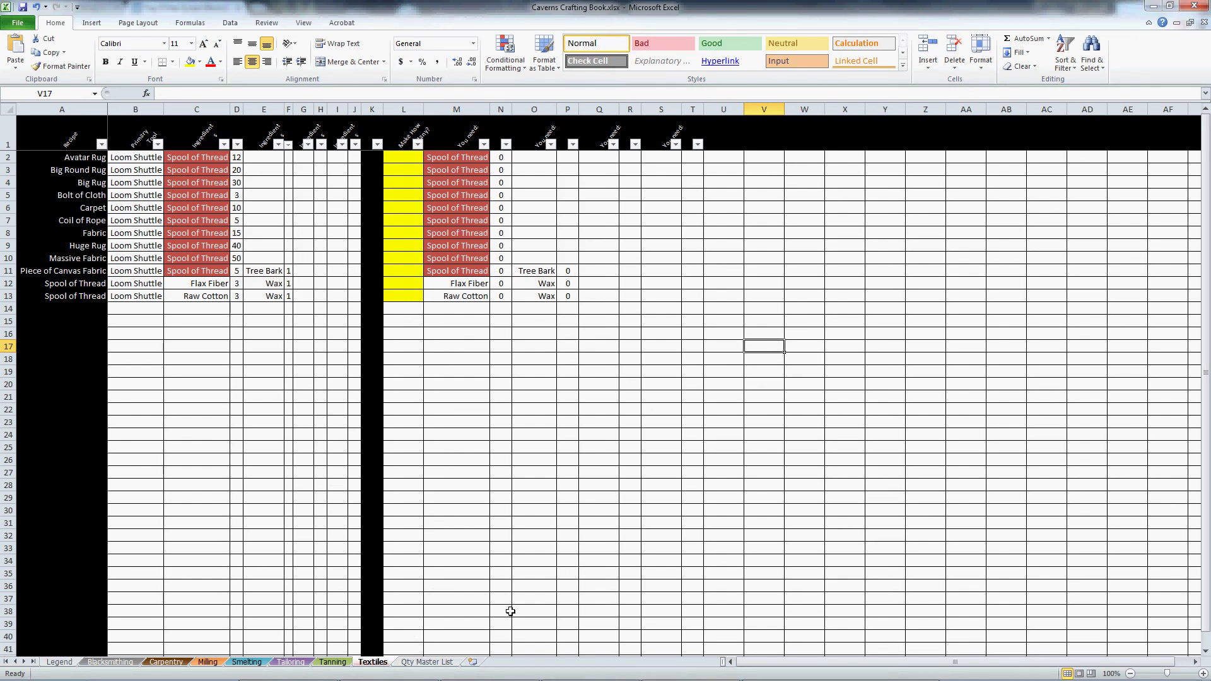
pyautogui.click(447, 662)
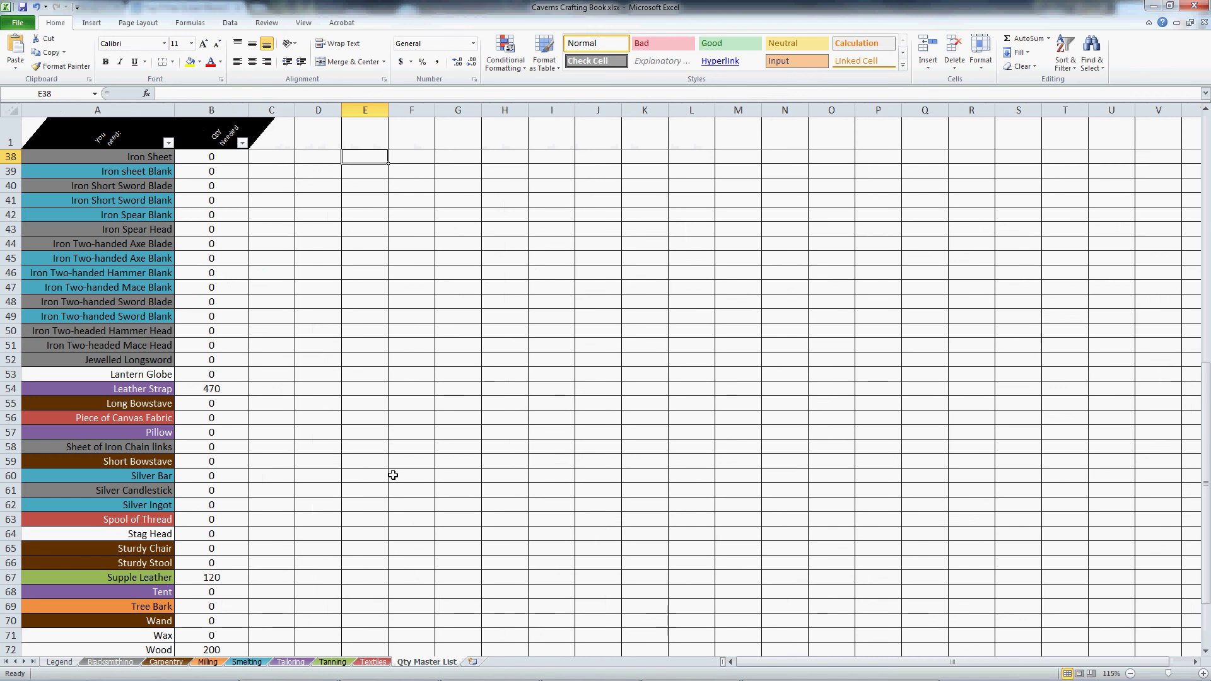
# Review the Tailoring sheet's recipes and Make How Many quantities, checking the Legend sheet in between.
pyautogui.click(300, 663)
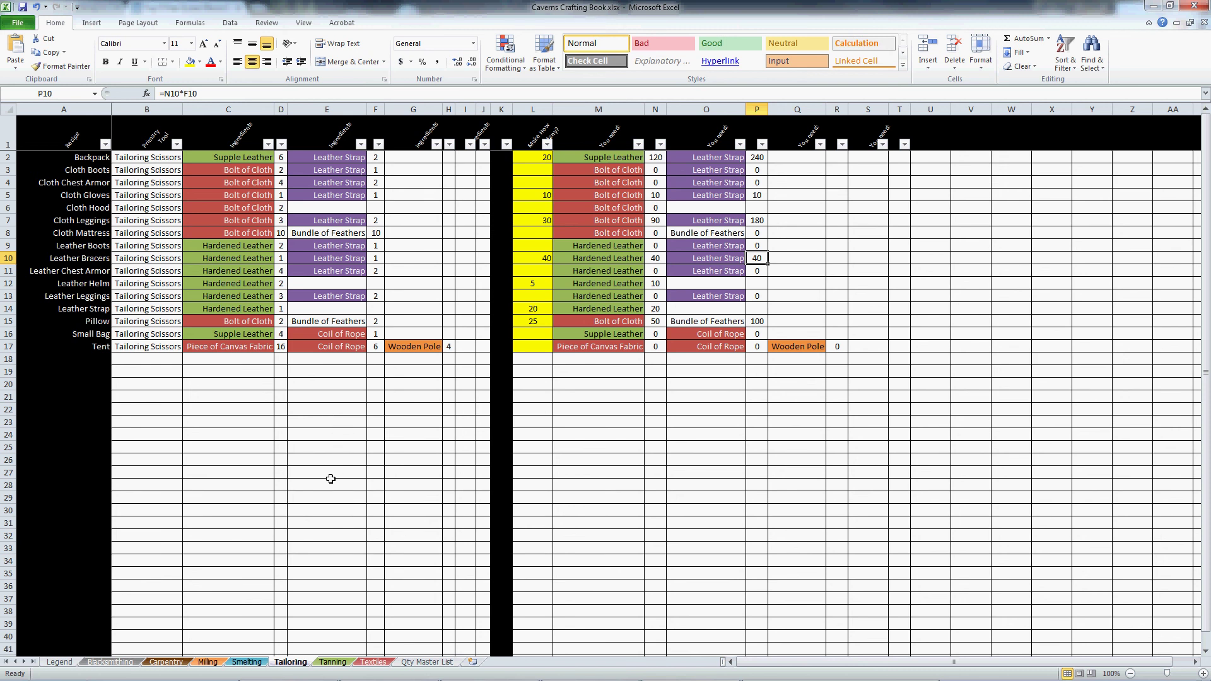
pyautogui.click(69, 663)
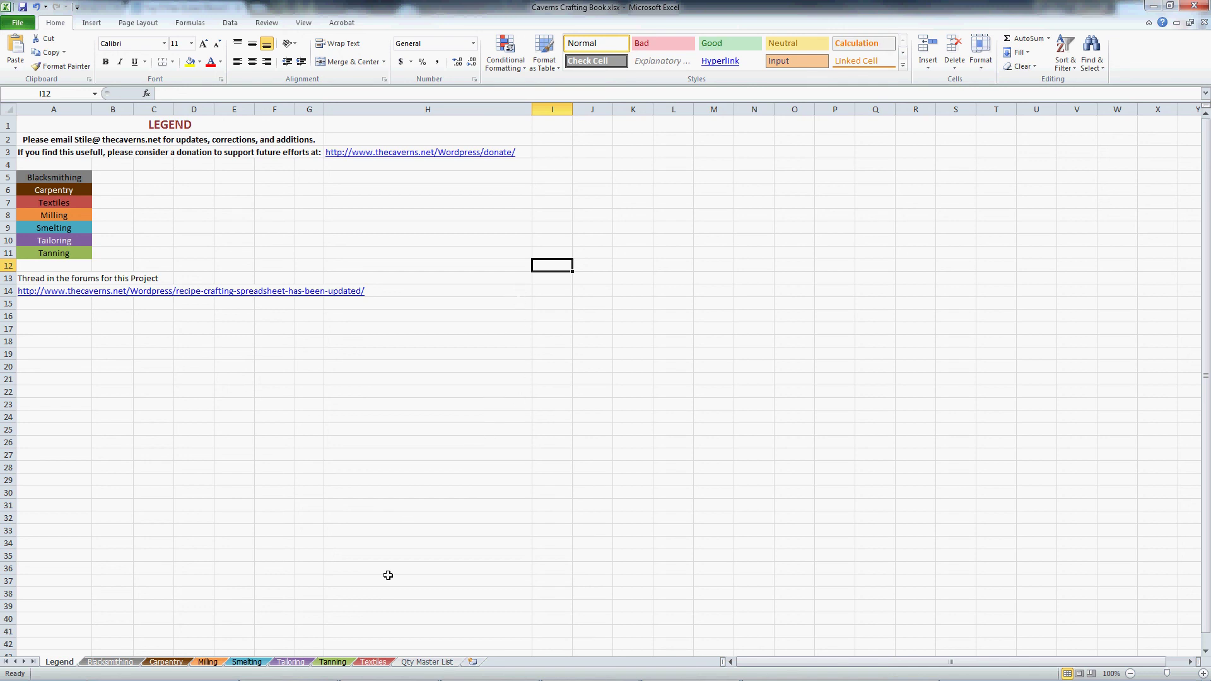
pyautogui.click(291, 662)
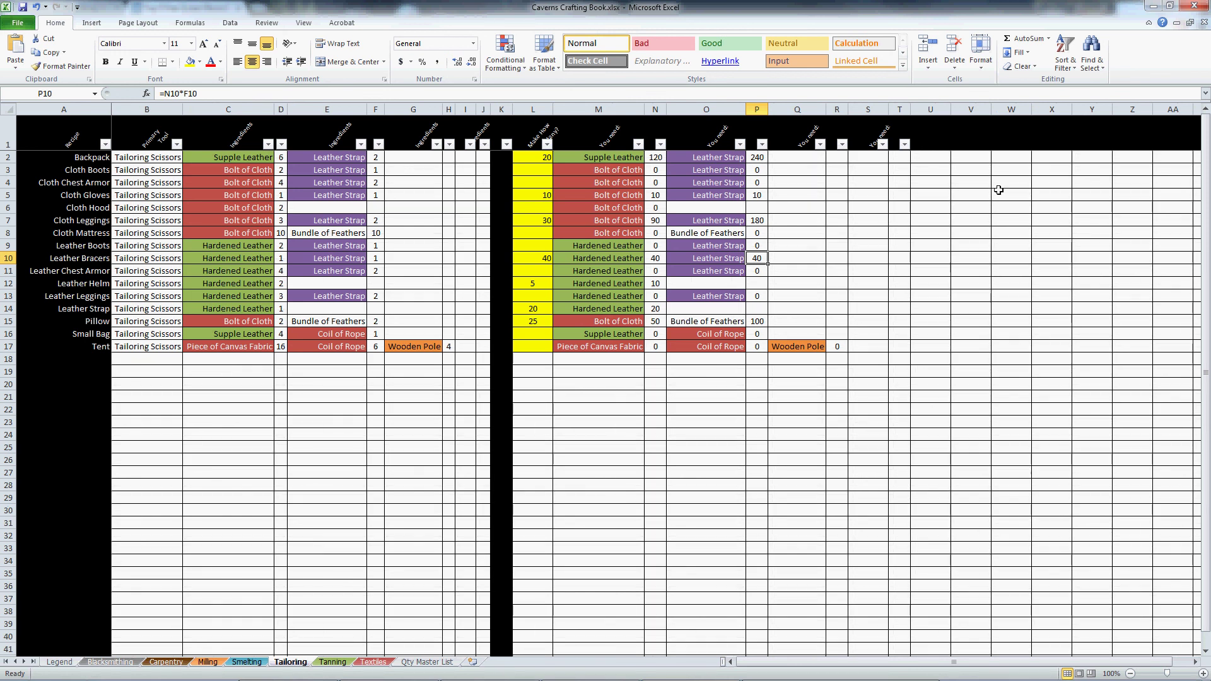
pyautogui.click(948, 158)
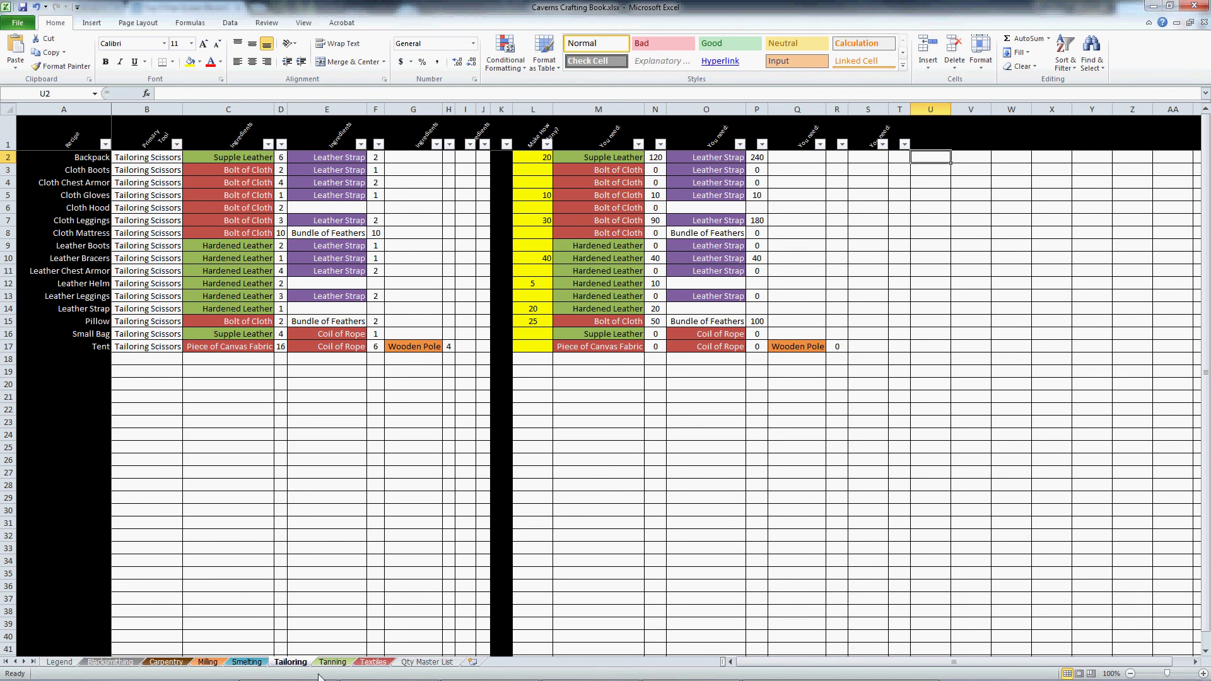
# Examine the Blacksmithing sheet's tool and ingredient columns, then its Make How Many and You Need columns.
pyautogui.click(135, 661)
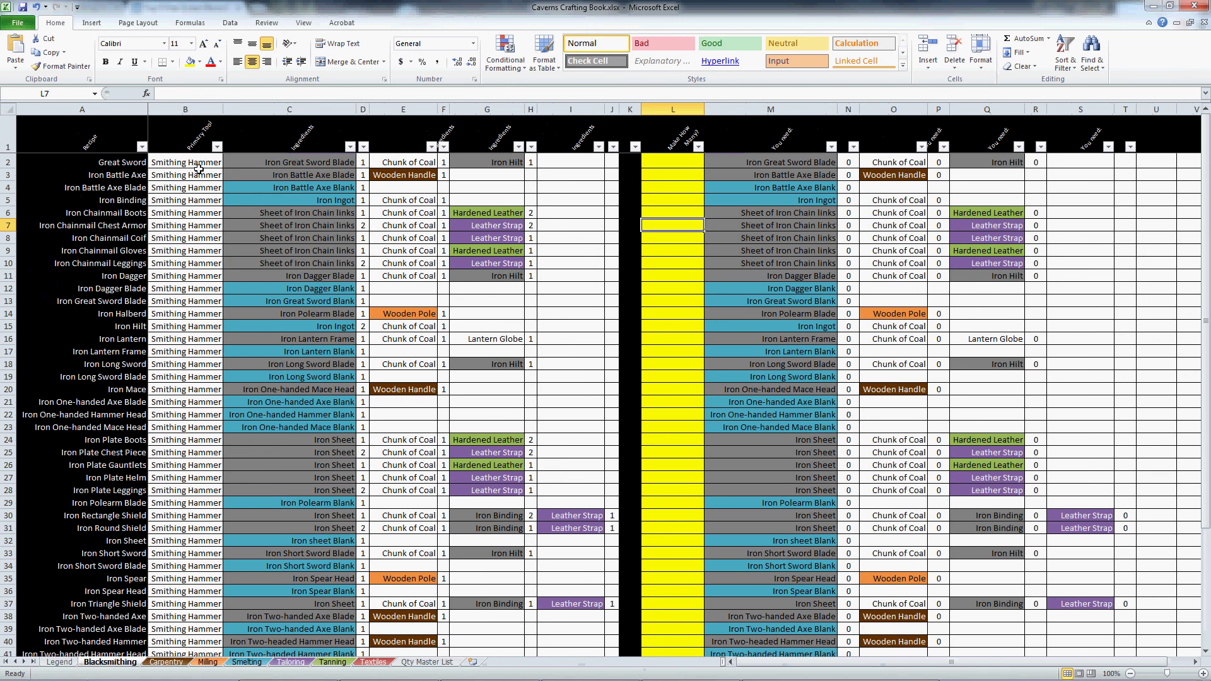
pyautogui.moveTo(199, 173); pyautogui.dragTo(432, 388)
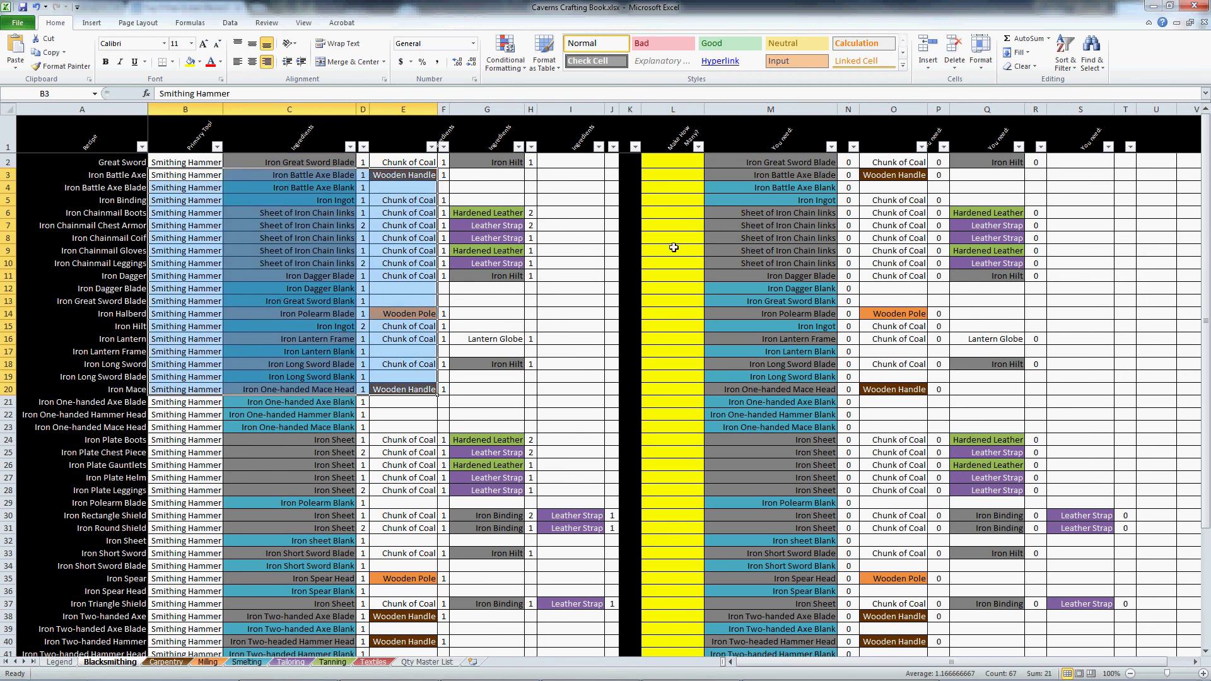
pyautogui.moveTo(669, 226); pyautogui.dragTo(937, 216)
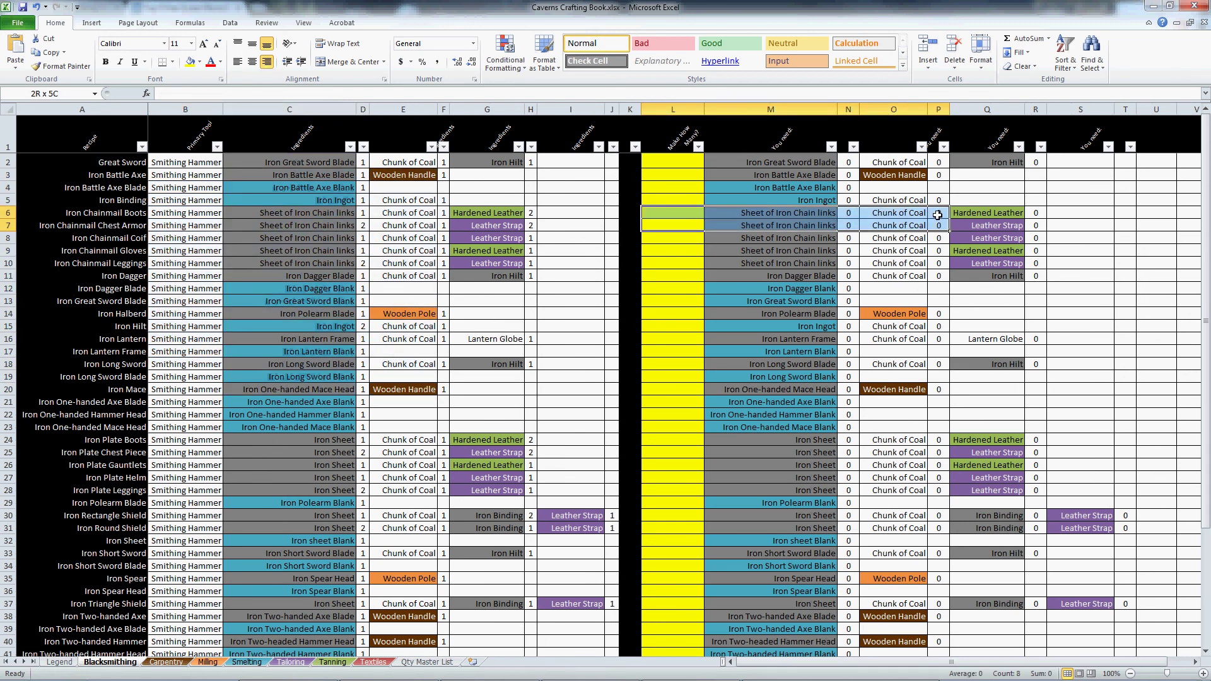
pyautogui.click(672, 215)
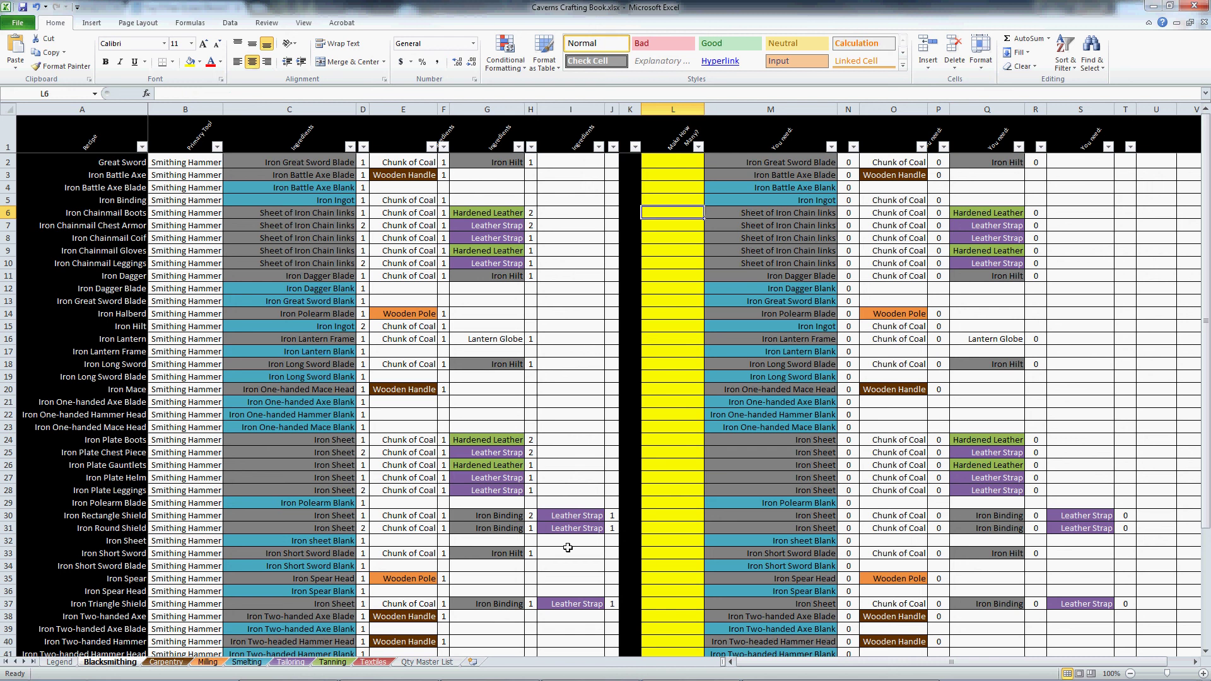
# Browse the ingredients and Qty Needed values on the Qty Master List sheet.
pyautogui.click(427, 662)
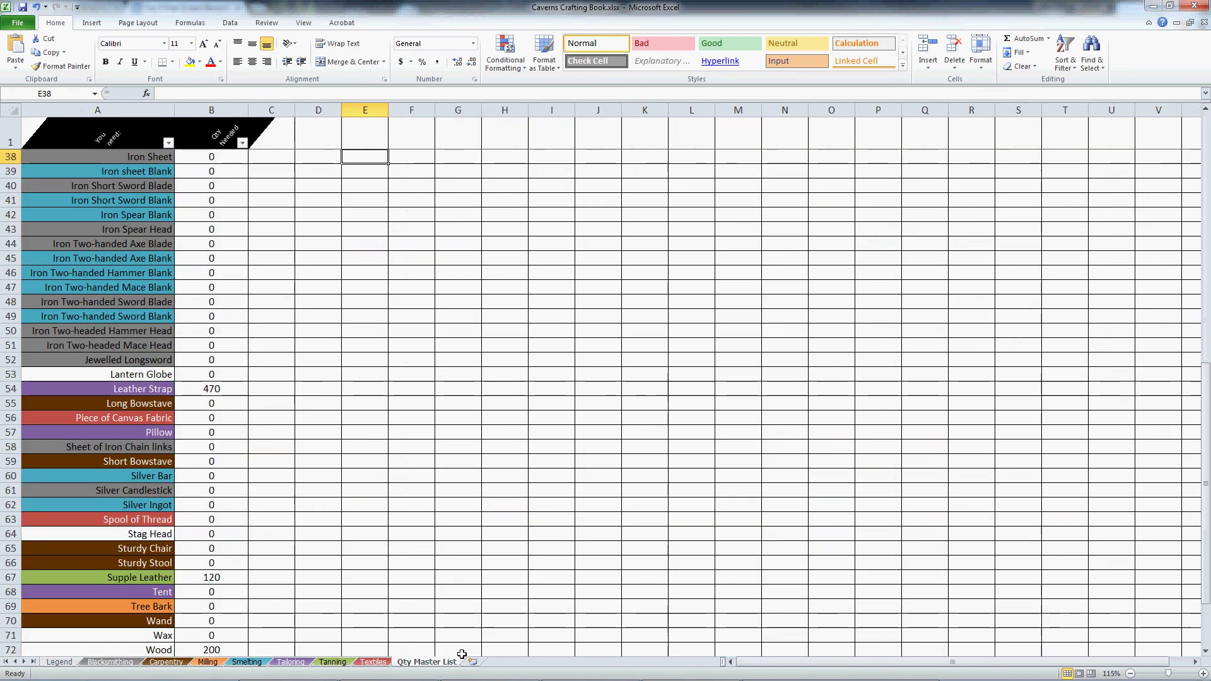
pyautogui.scroll(-5, 227, 252)
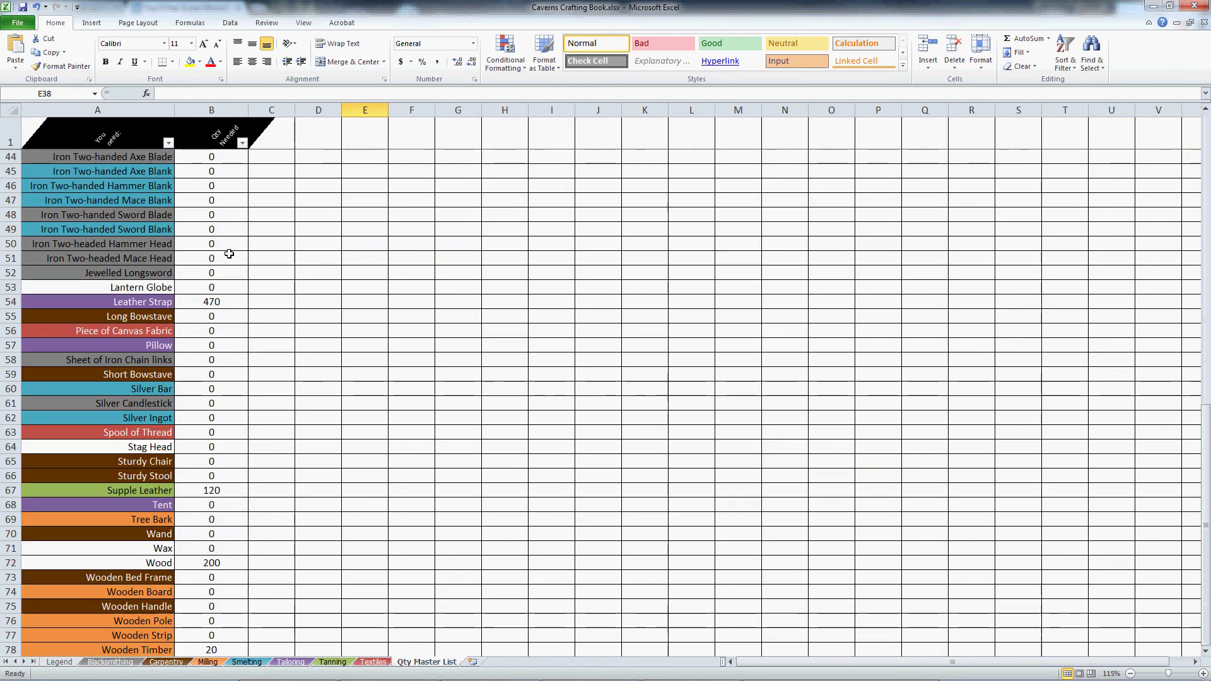
pyautogui.scroll(4, 228, 267)
pyautogui.scroll(11, 228, 267)
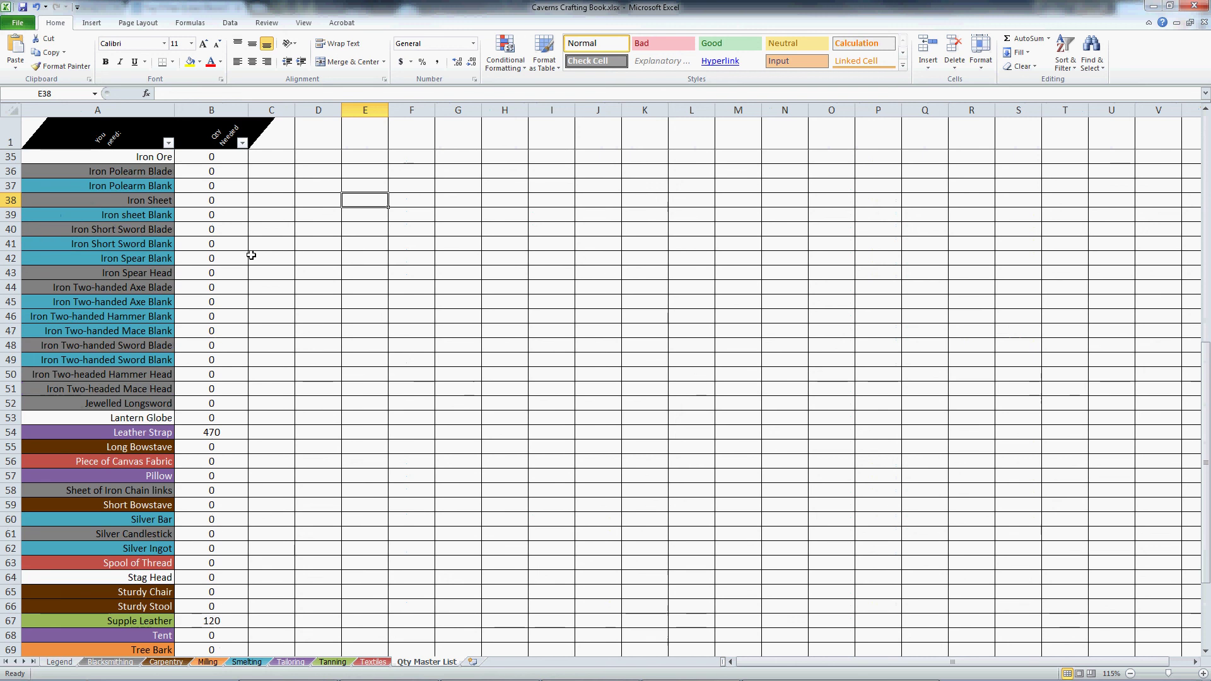
# Compare the beginning of the Qty Master List with the Blacksmithing sheet, ending on the Qty Master List.
pyautogui.scroll(2, 245, 203)
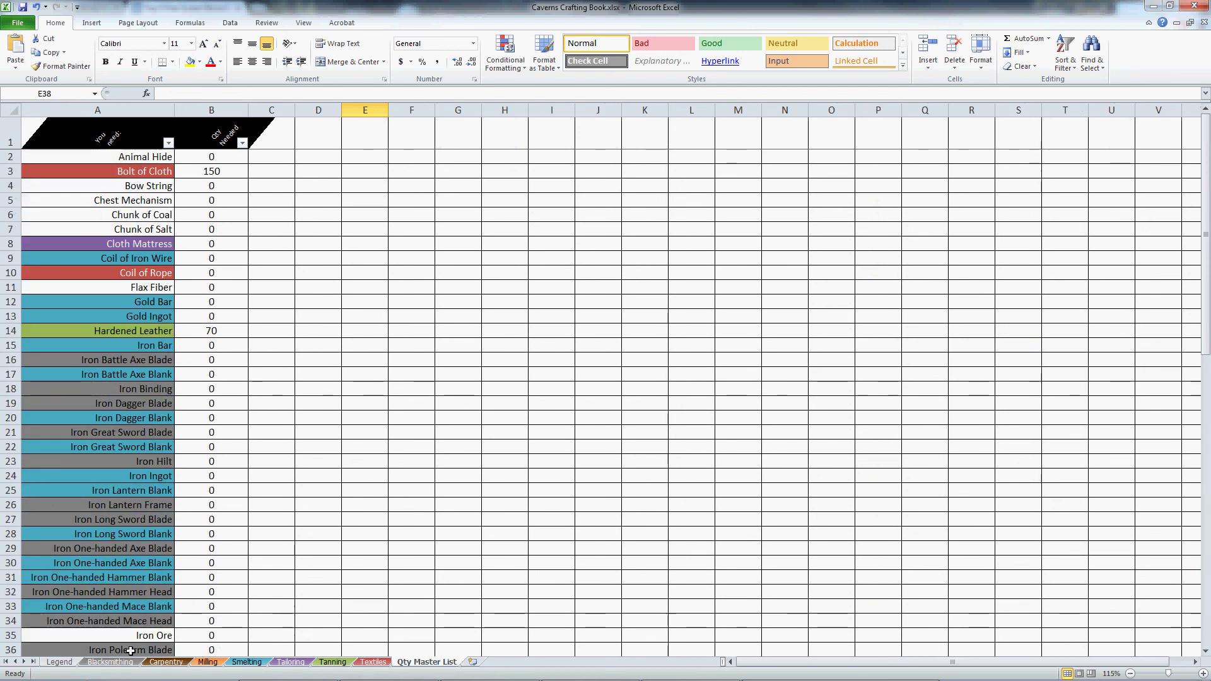
pyautogui.click(112, 662)
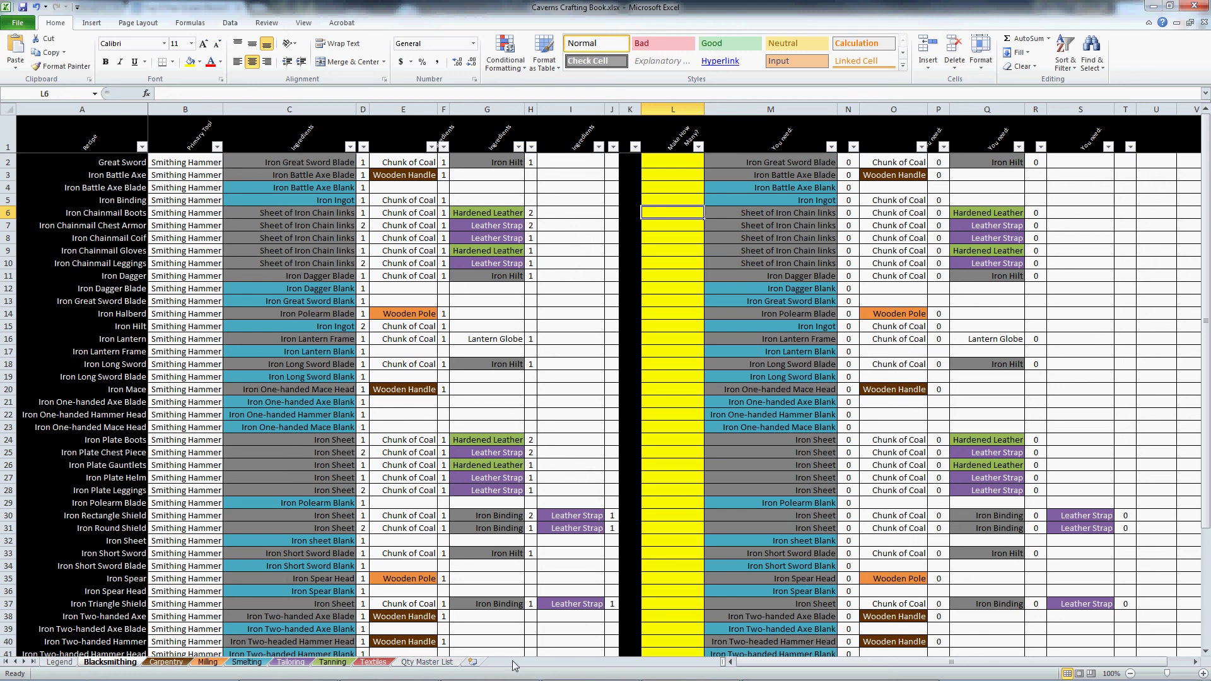
pyautogui.click(445, 663)
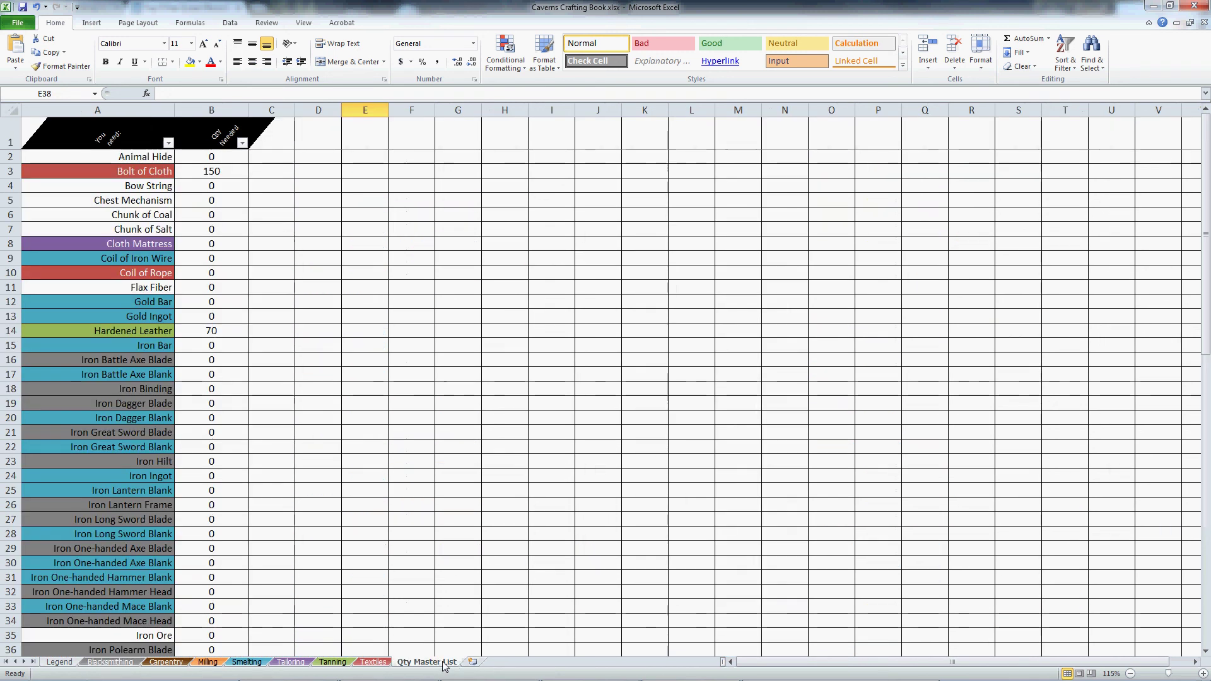
# Examine the full SUMIF formula behind the Hardened Leather quantity in cell B14, then cancel the formula edit.
pyautogui.click(225, 331)
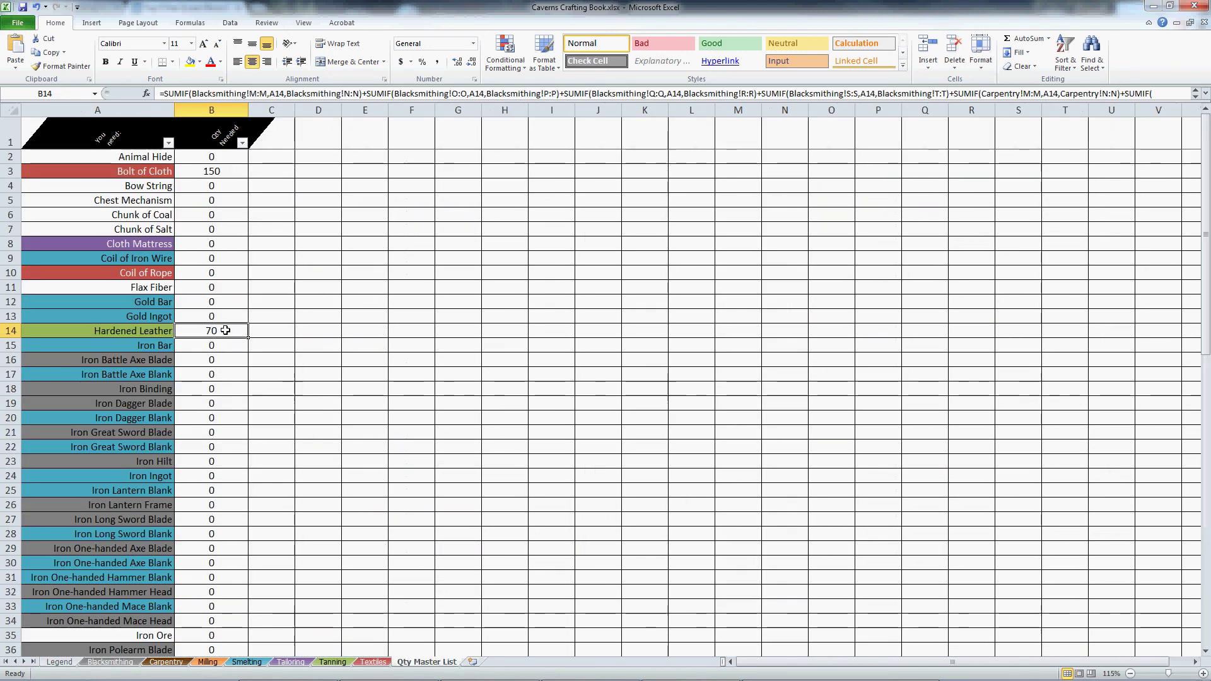
pyautogui.click(288, 93)
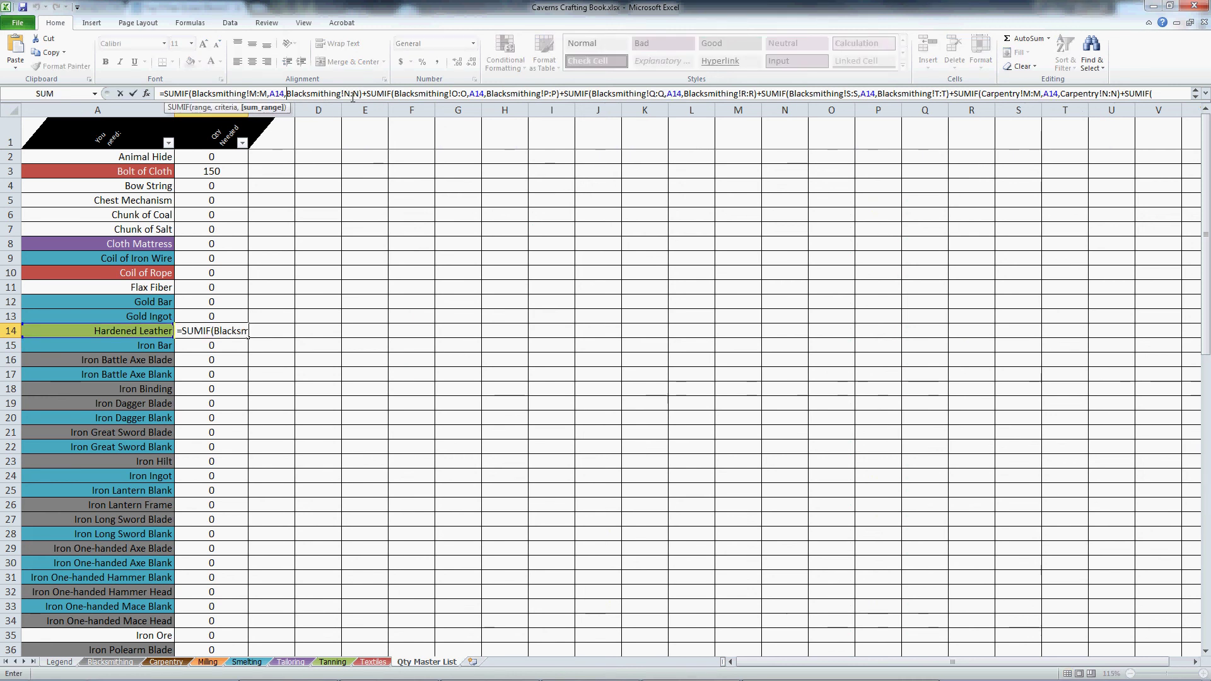
pyautogui.press('End')
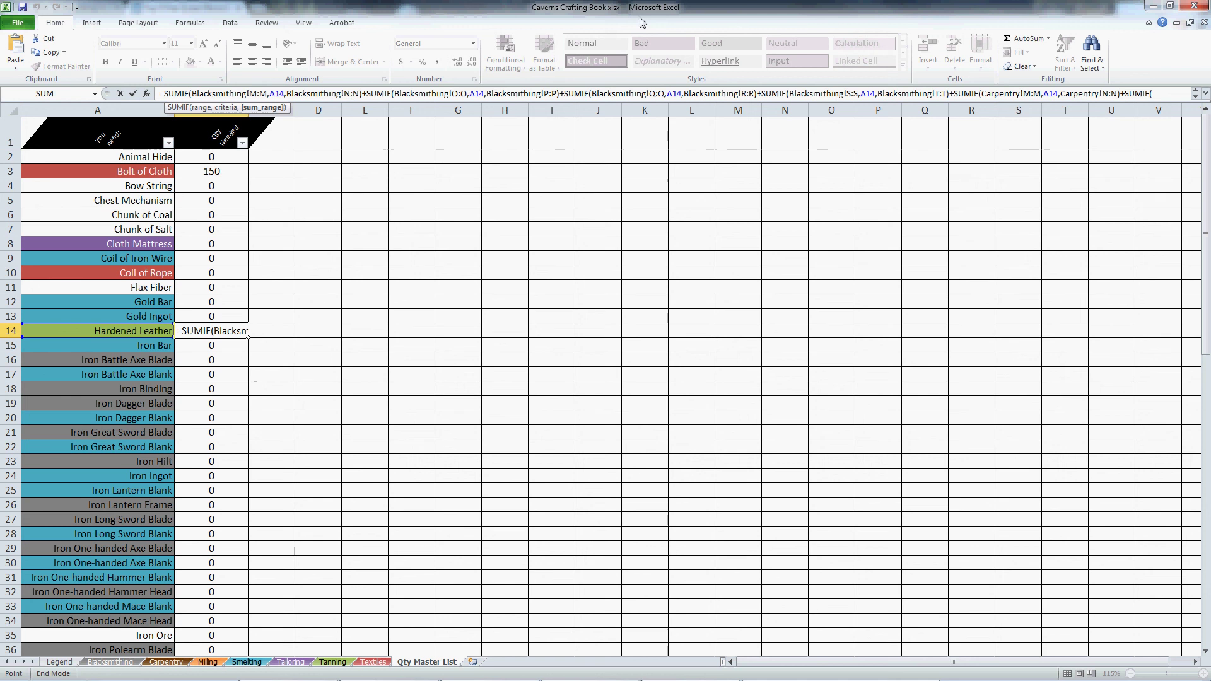
pyautogui.click(1195, 99)
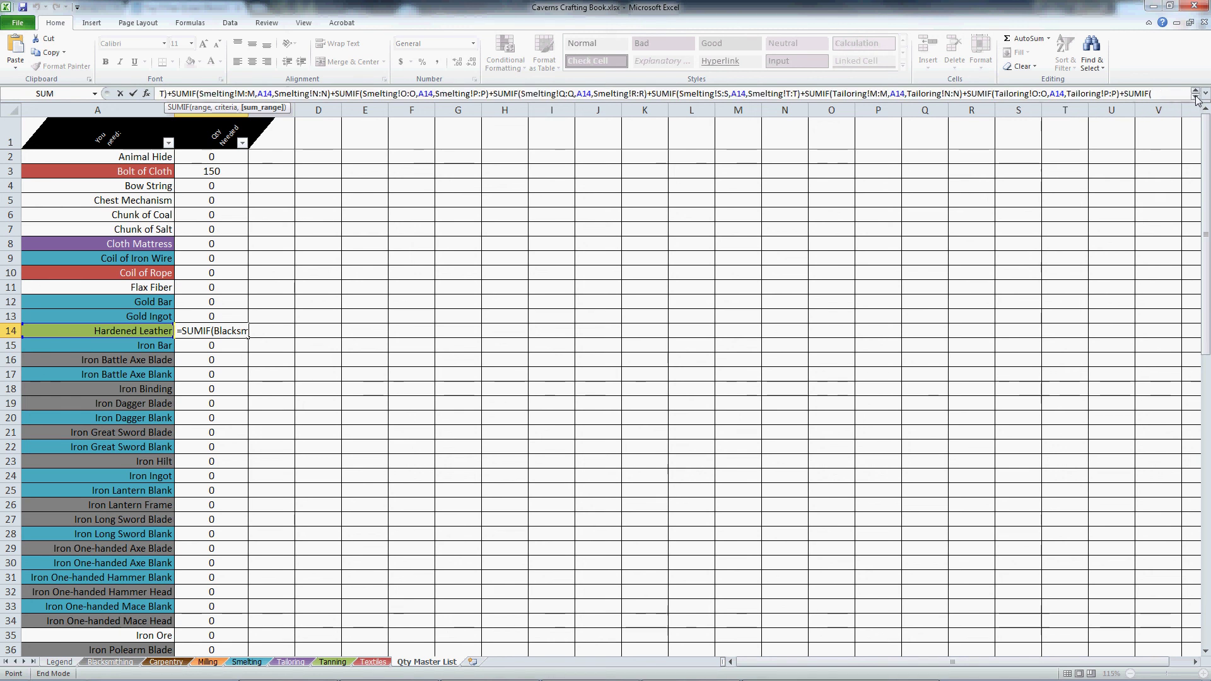
pyautogui.click(1195, 98)
pyautogui.click(1196, 91)
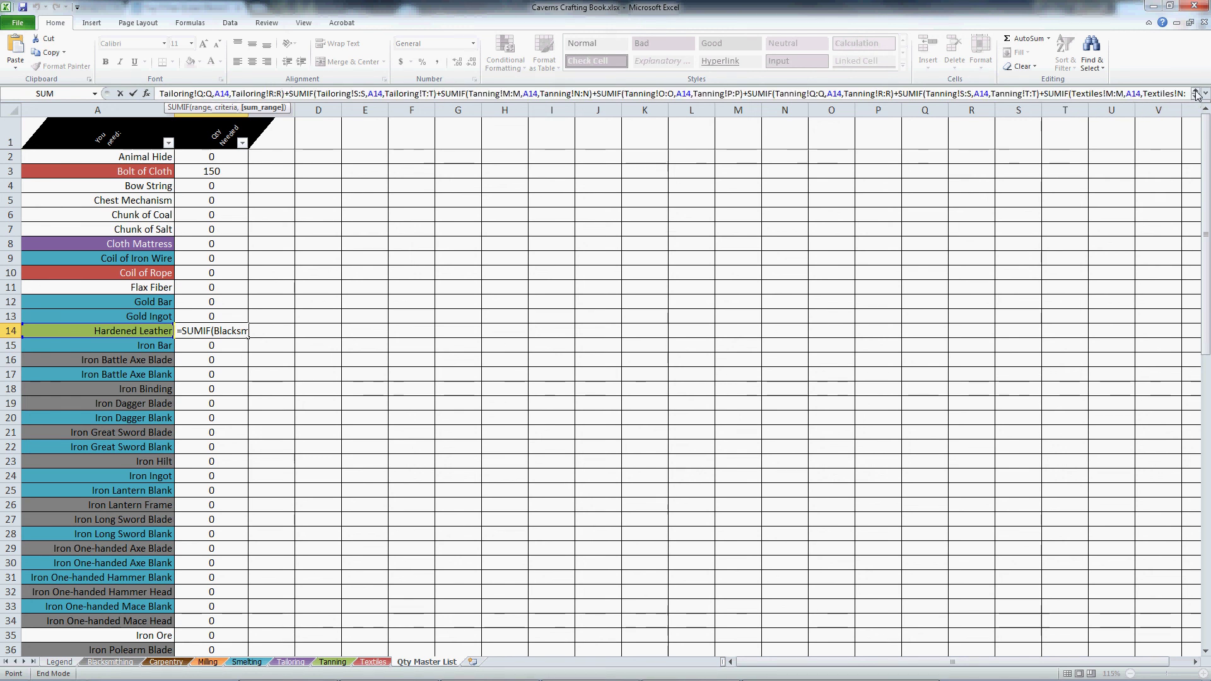
pyautogui.click(1196, 90)
pyautogui.click(1196, 99)
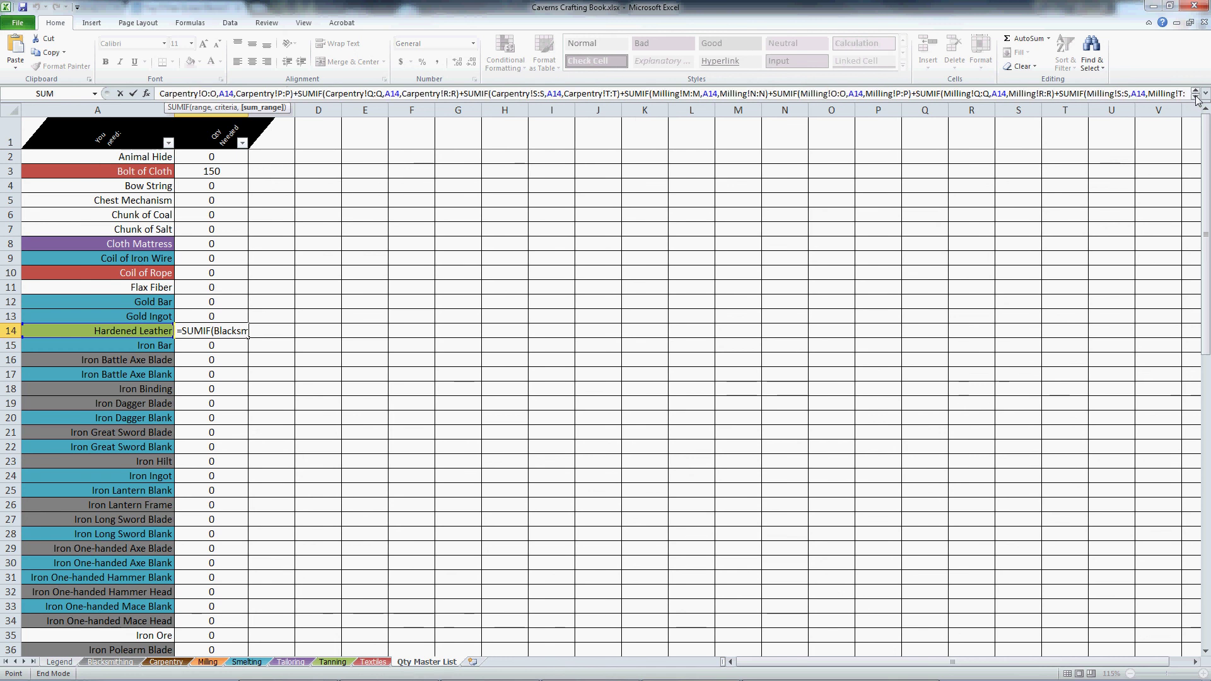
pyautogui.click(1196, 98)
pyautogui.click(1195, 98)
pyautogui.click(1195, 91)
pyautogui.click(1195, 91)
pyautogui.click(1195, 98)
pyautogui.click(1195, 98)
pyautogui.click(1196, 98)
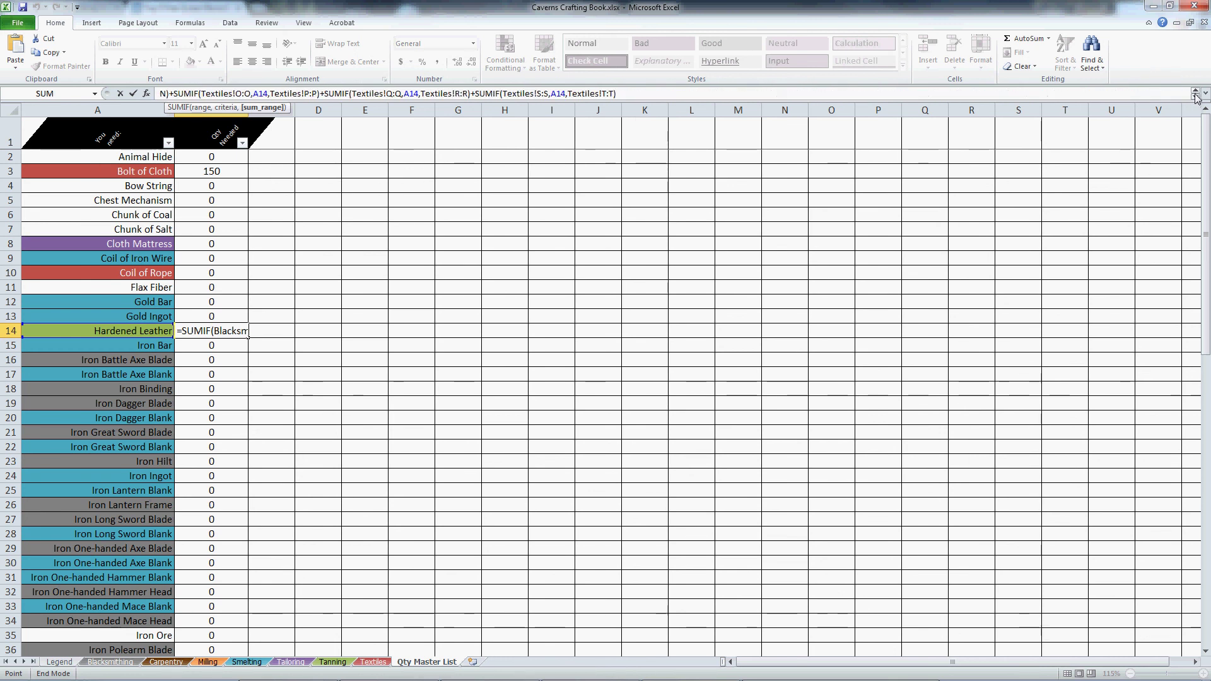
pyautogui.click(1195, 91)
pyautogui.click(1196, 90)
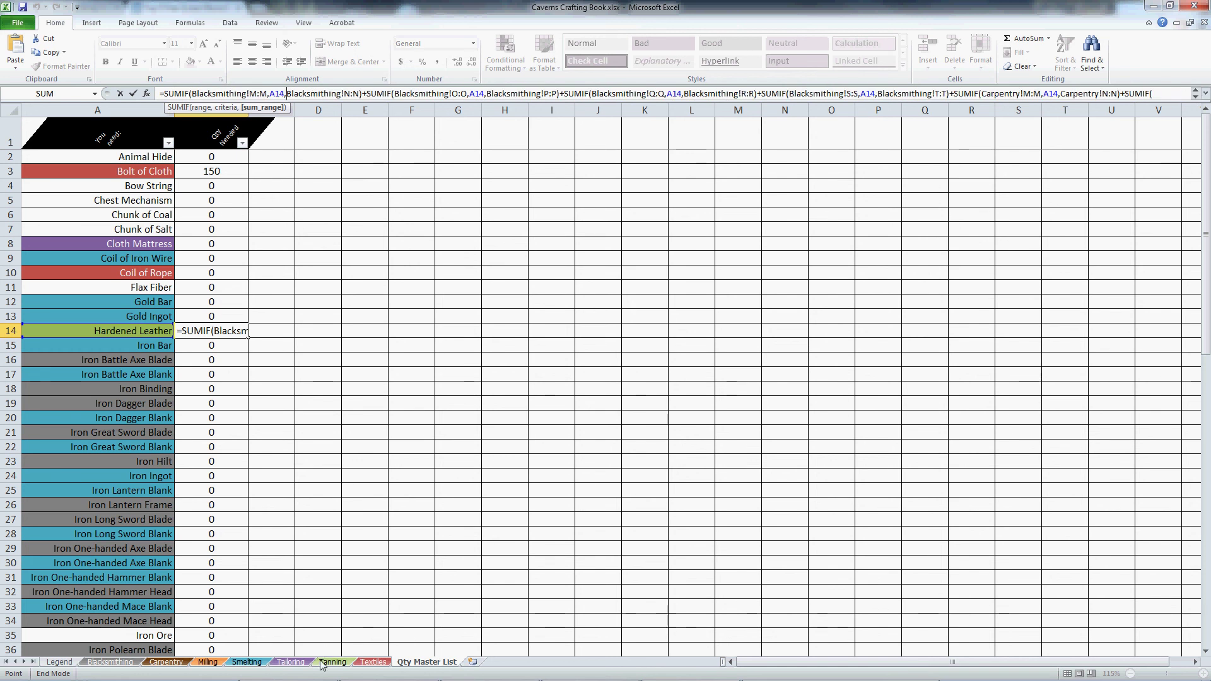
pyautogui.click(328, 495)
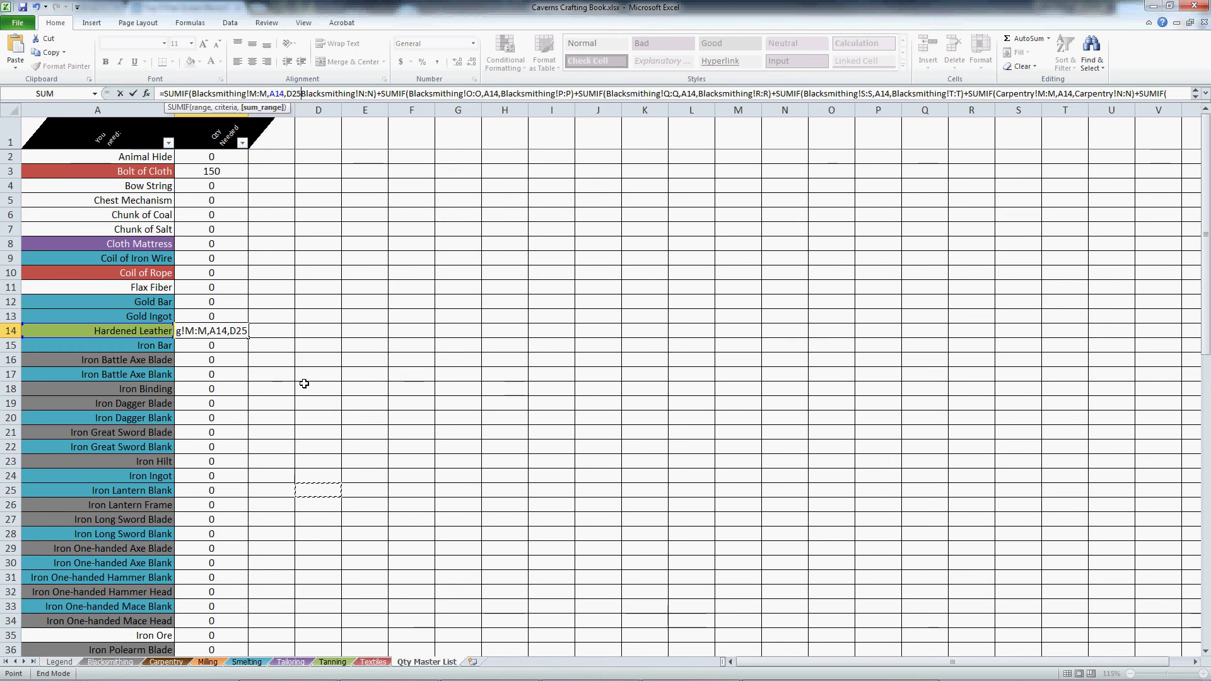
pyautogui.press('Escape')
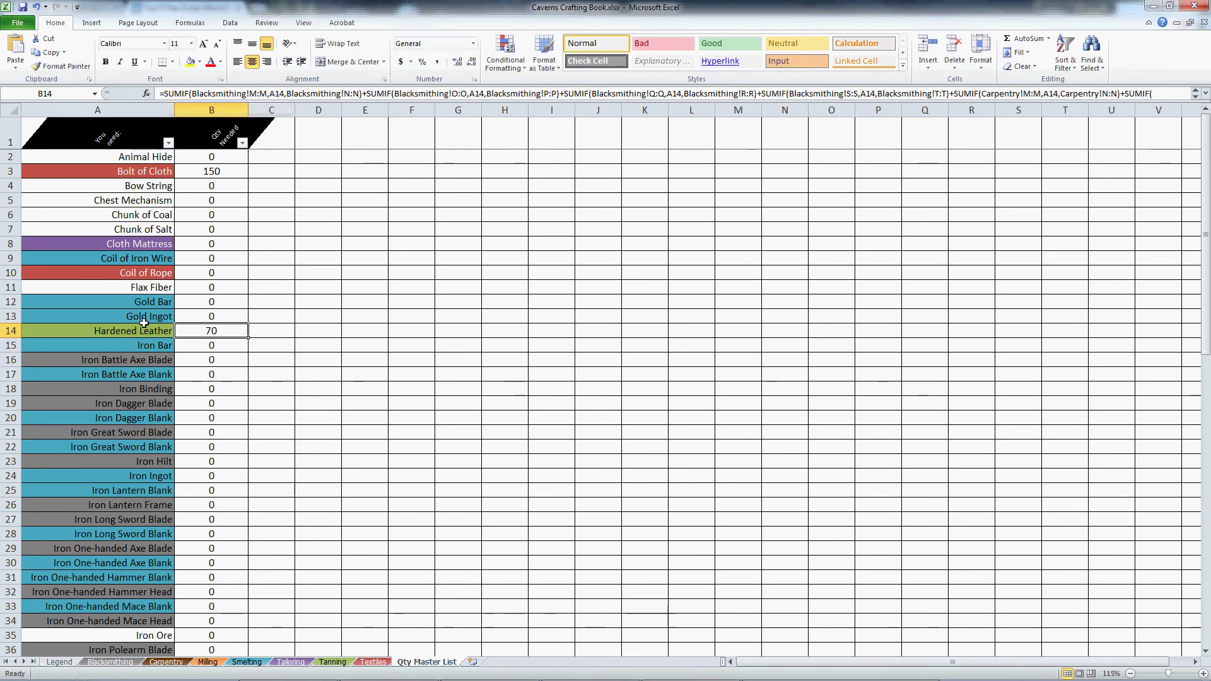
# Add a trailing space after the ingredient name Coil of Iron Wire in cell A9.
pyautogui.click(130, 245)
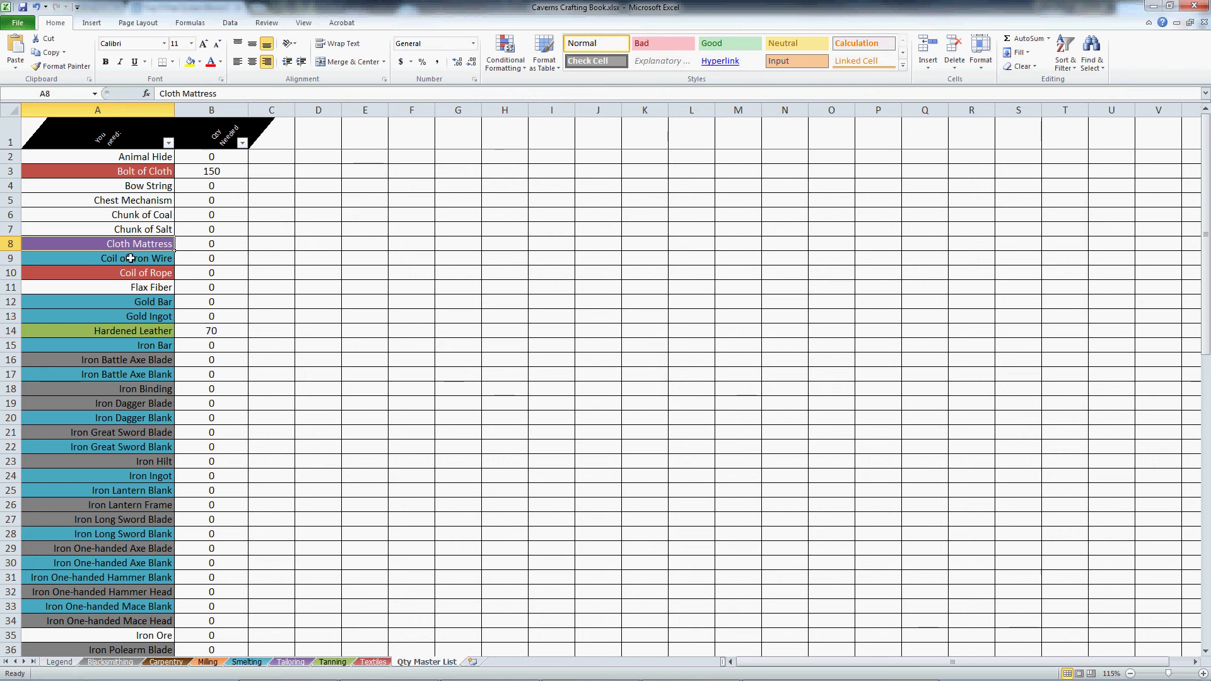
pyautogui.click(131, 260)
pyautogui.press('F2')
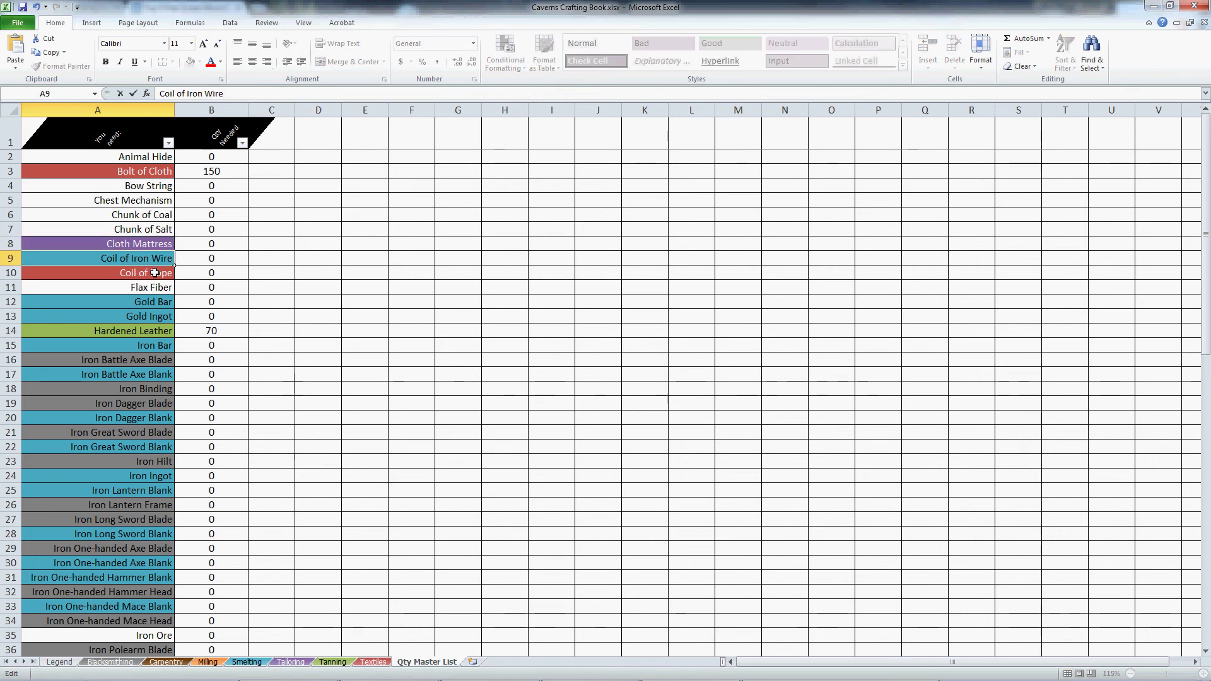
pyautogui.press('Return')
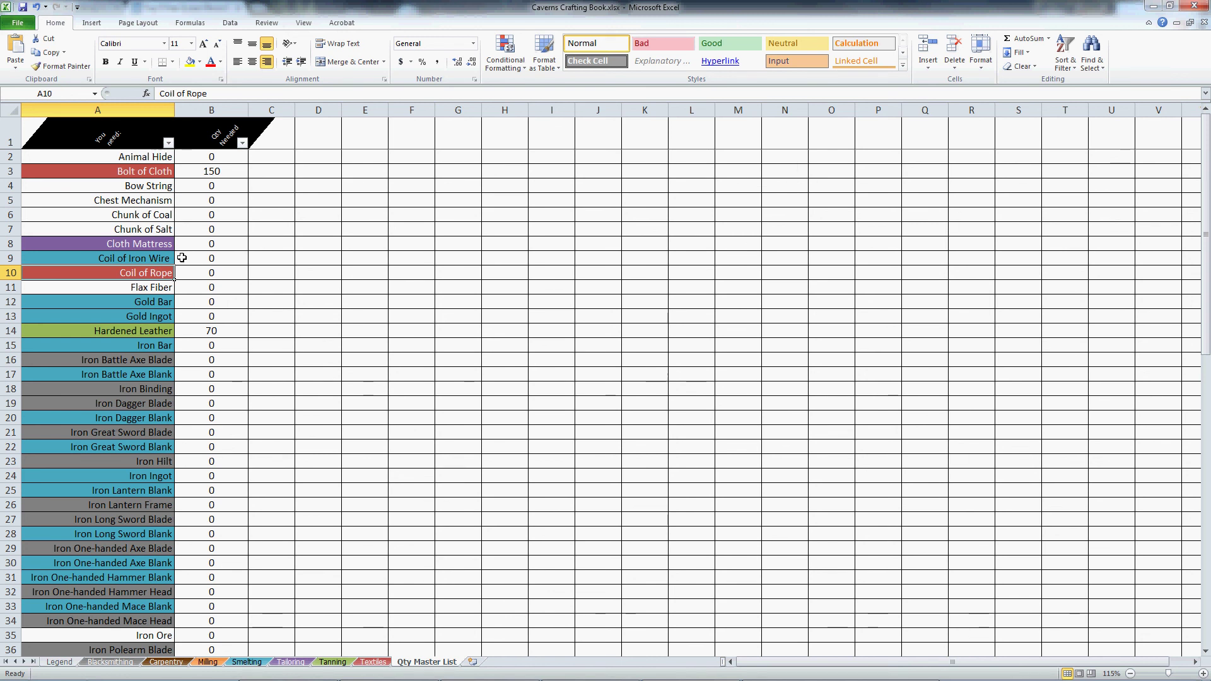
# Remove the trailing space from the ingredient name Coil of Iron Wire in cell A9.
pyautogui.click(162, 257)
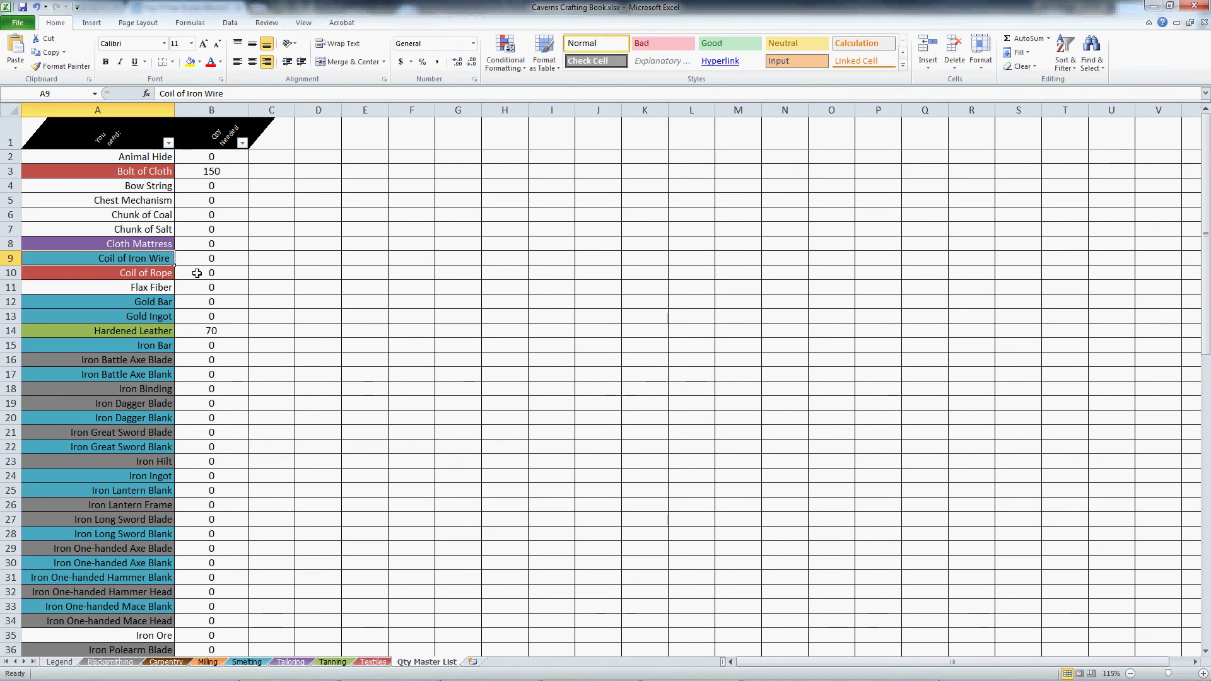
pyautogui.press('F2')
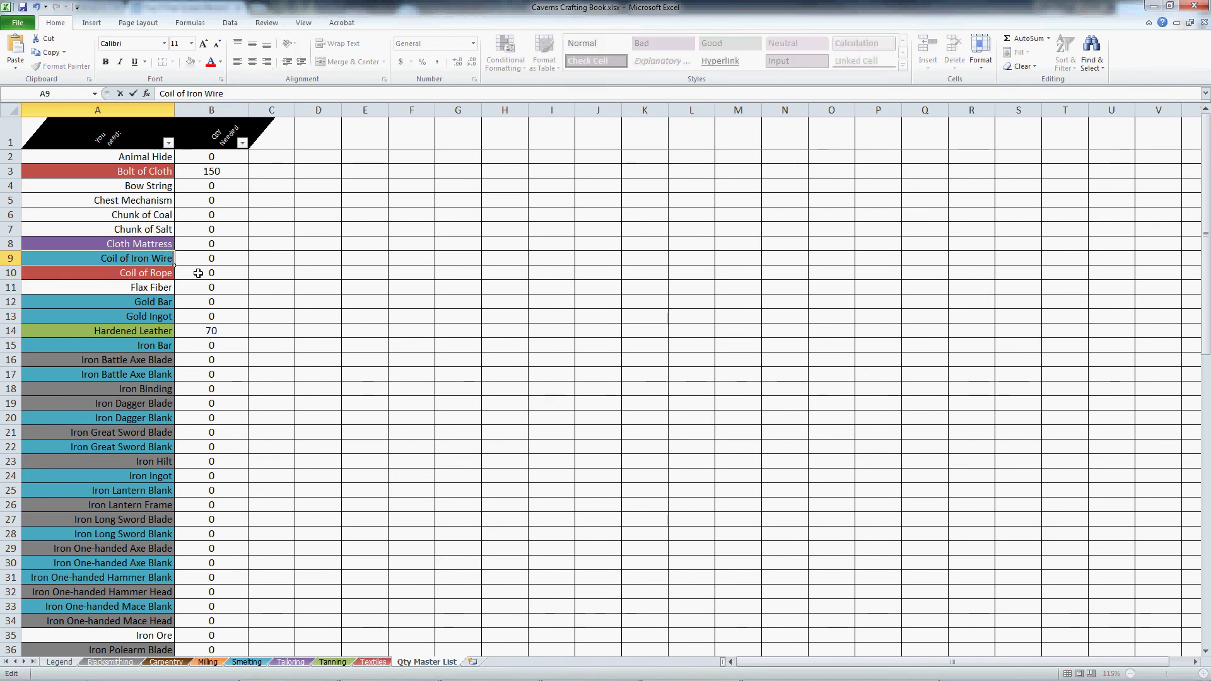
pyautogui.press('Return')
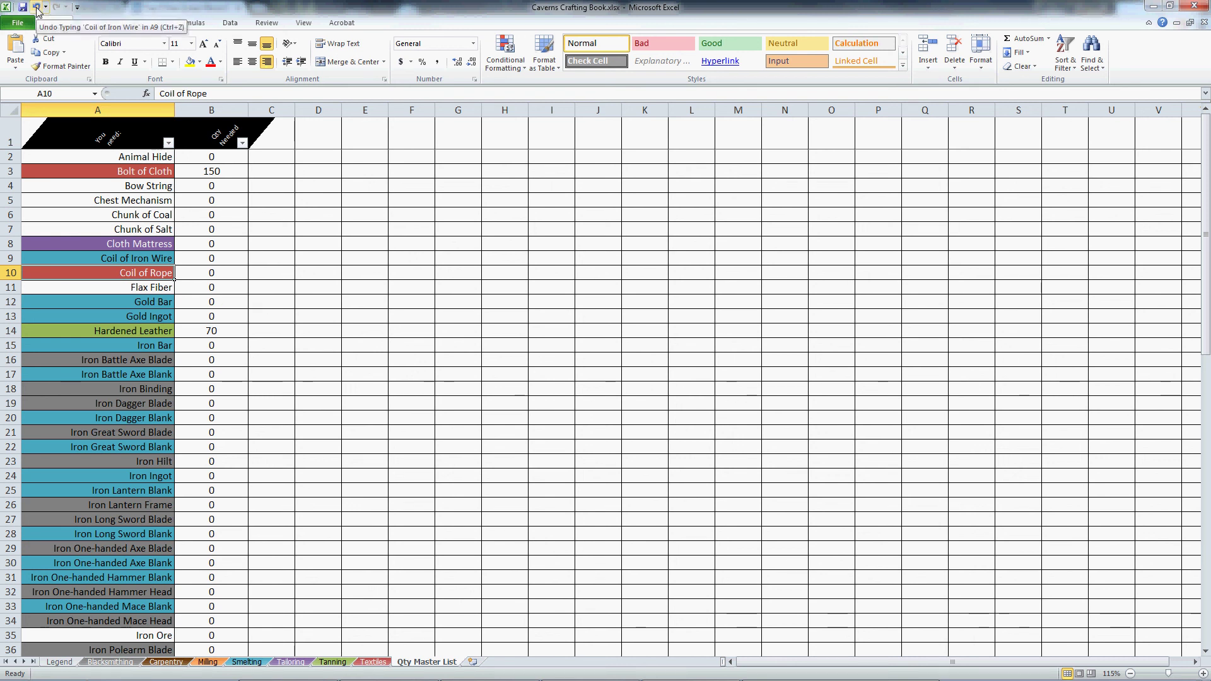
# View the filter options of the Qty Needed column and close them without applying a filter.
pyautogui.click(242, 144)
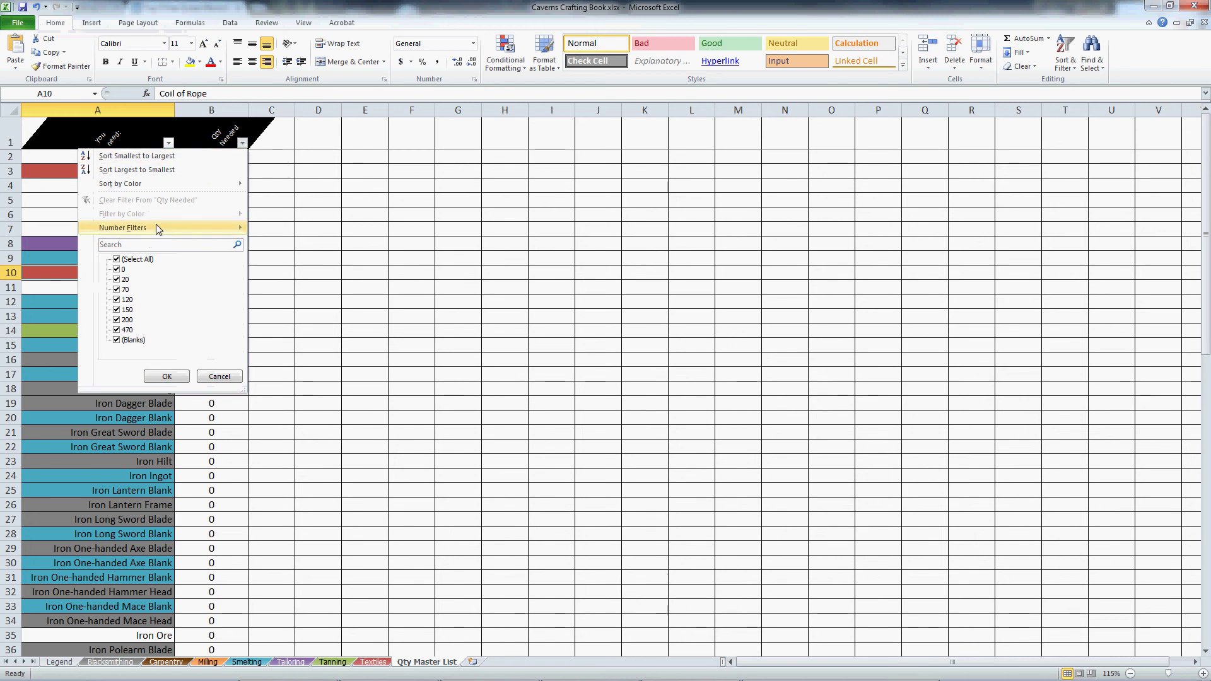
pyautogui.click(286, 156)
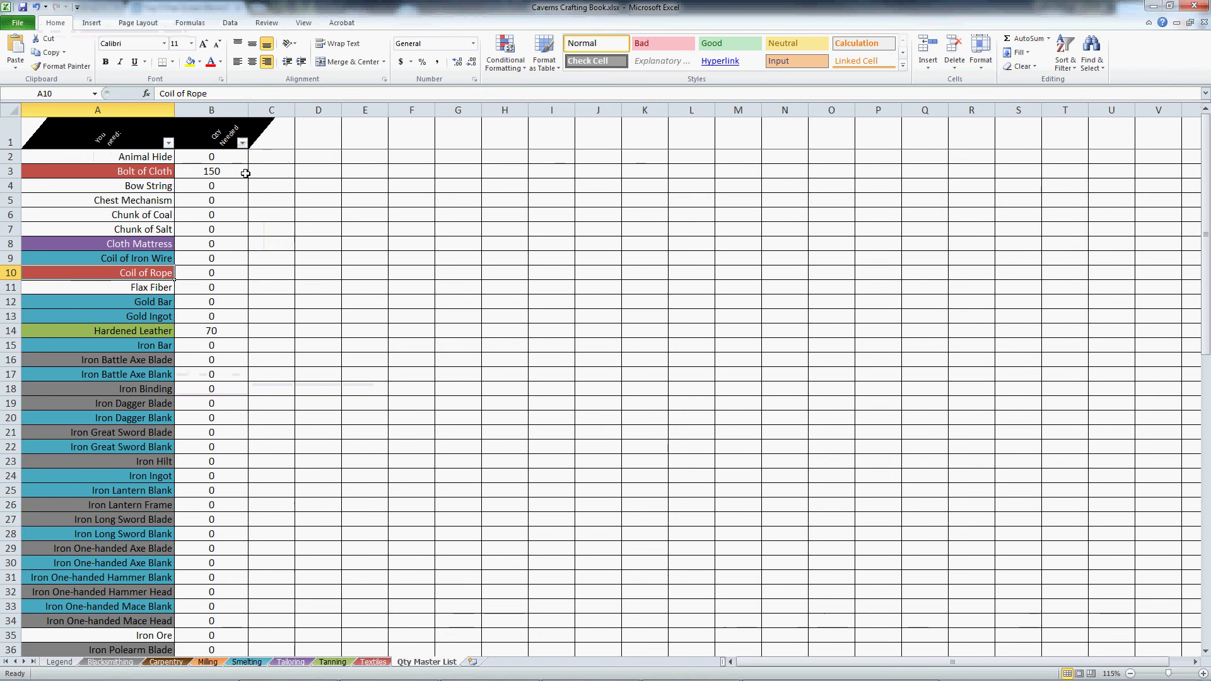
pyautogui.click(279, 260)
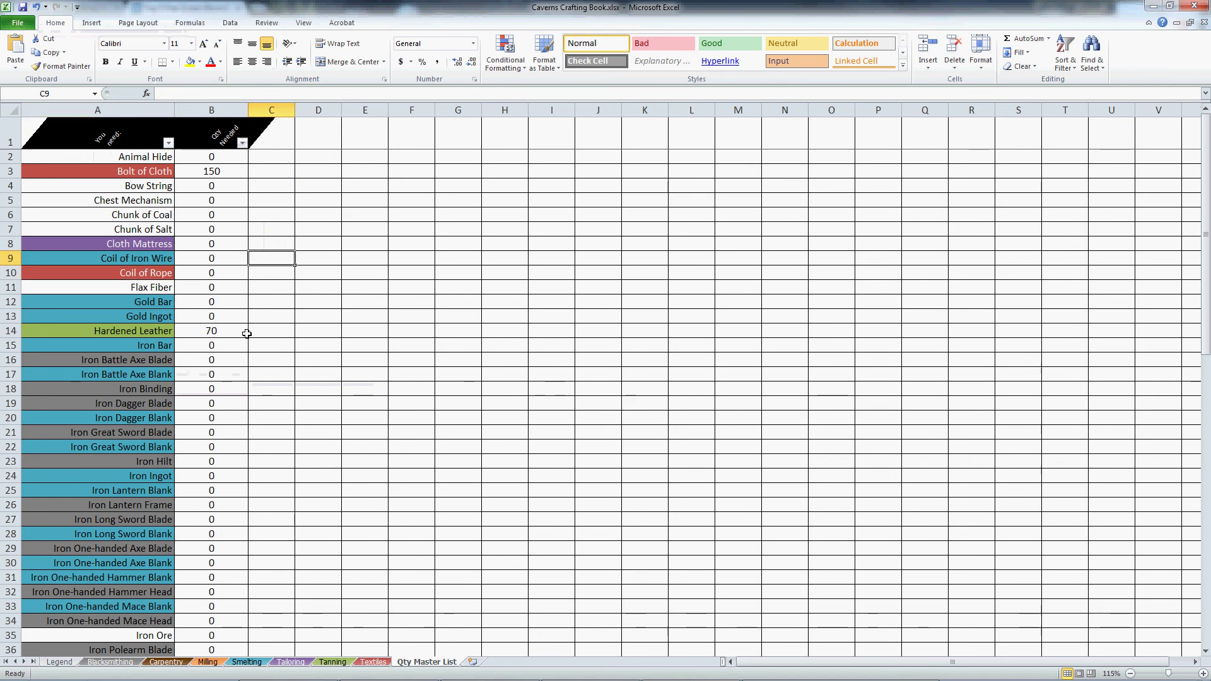
# Review the craft color key and project links on the Legend sheet.
pyautogui.click(61, 662)
pyautogui.moveTo(163, 410); pyautogui.dragTo(178, 400)
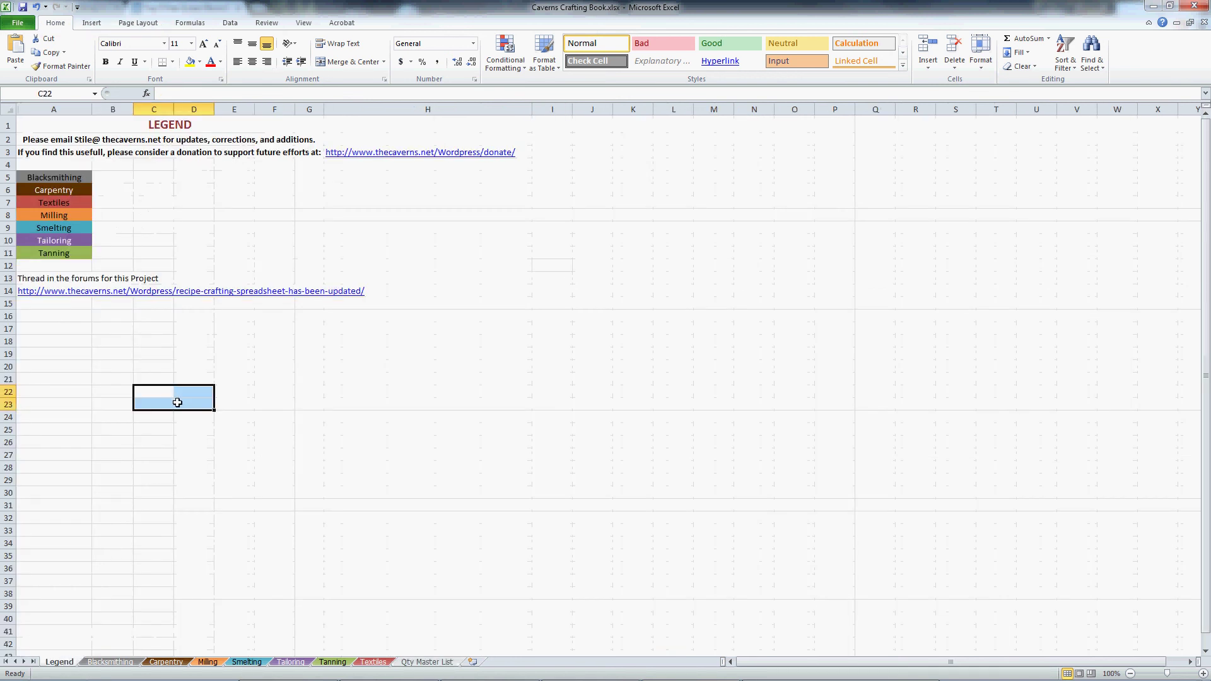
pyautogui.click(153, 357)
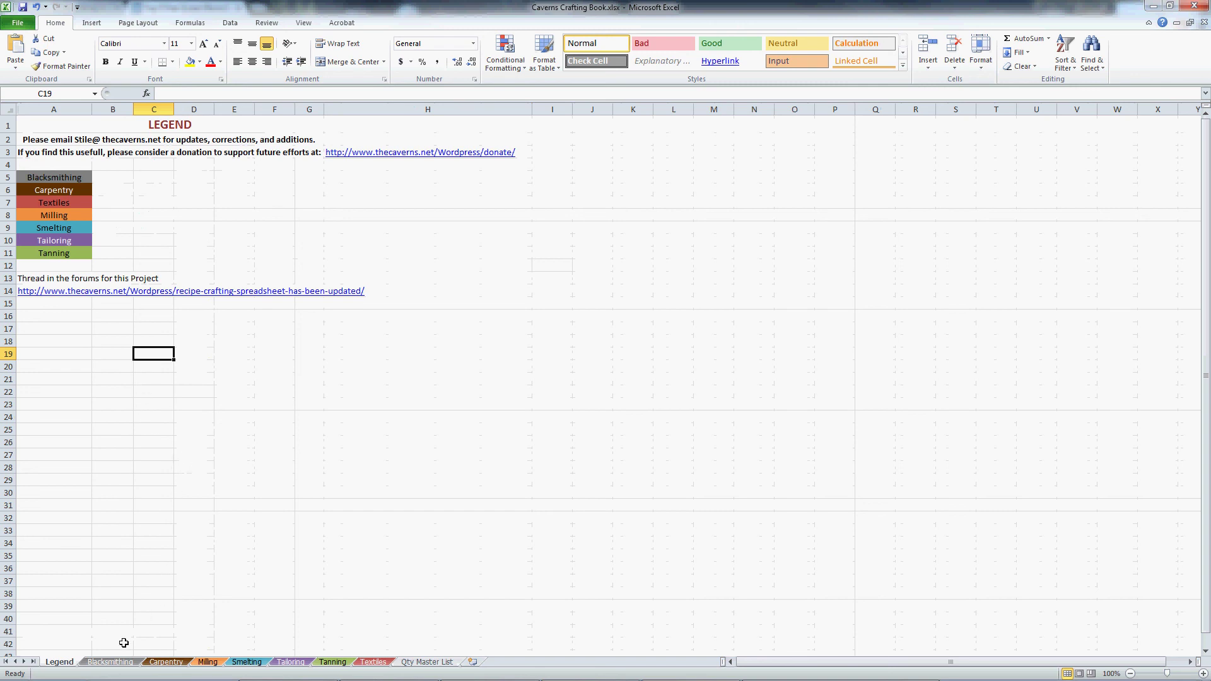
# Review the Blacksmithing sheet's recipes, highlighting the tool and ingredients of Iron Chainmail Boots in row 6.
pyautogui.click(121, 663)
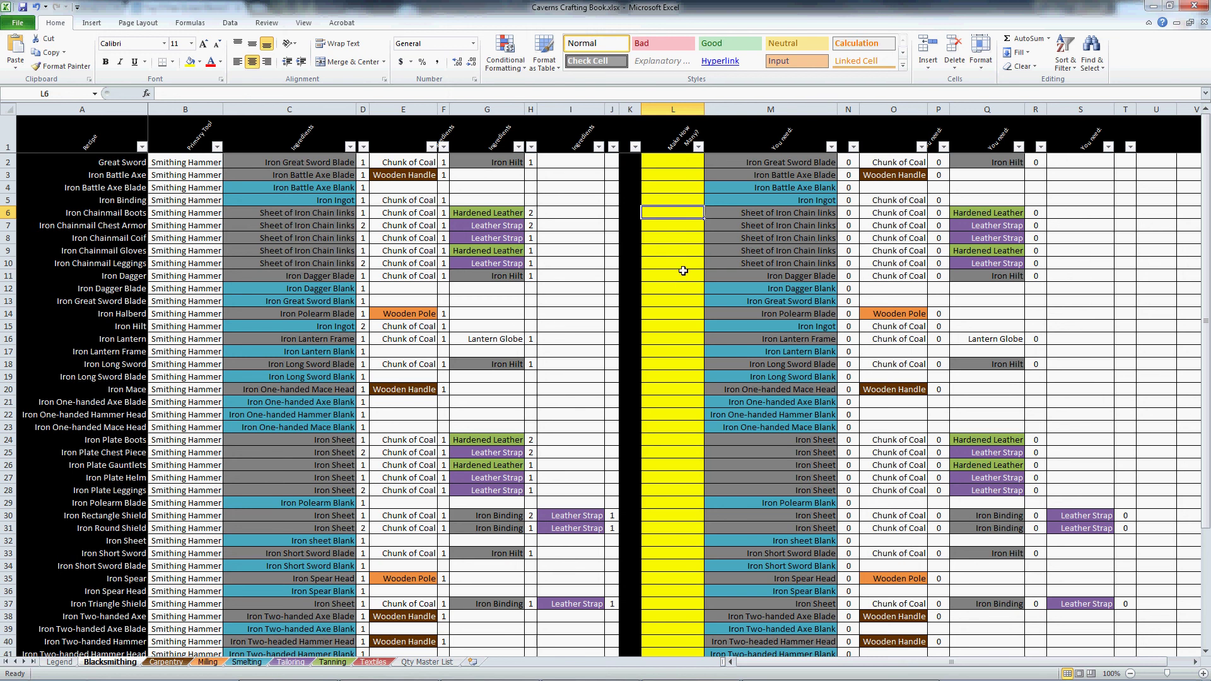
pyautogui.scroll(-4, 683, 278)
pyautogui.scroll(4, 683, 273)
pyautogui.moveTo(205, 210); pyautogui.dragTo(539, 214)
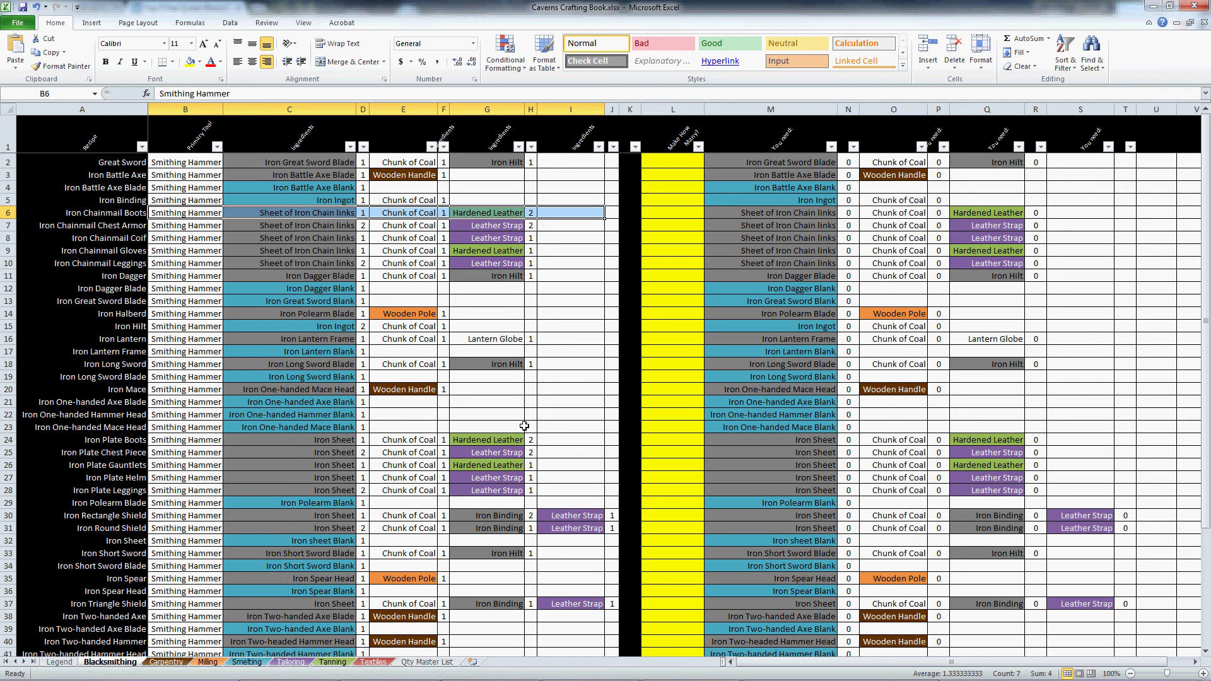
pyautogui.click(502, 415)
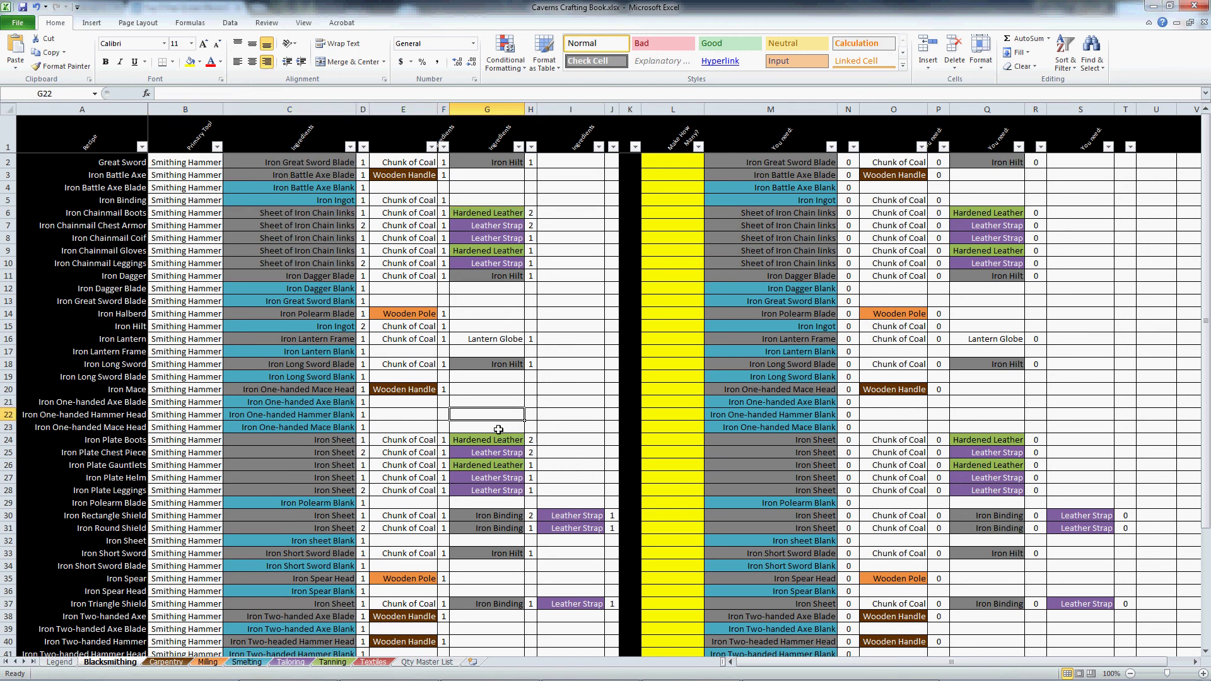